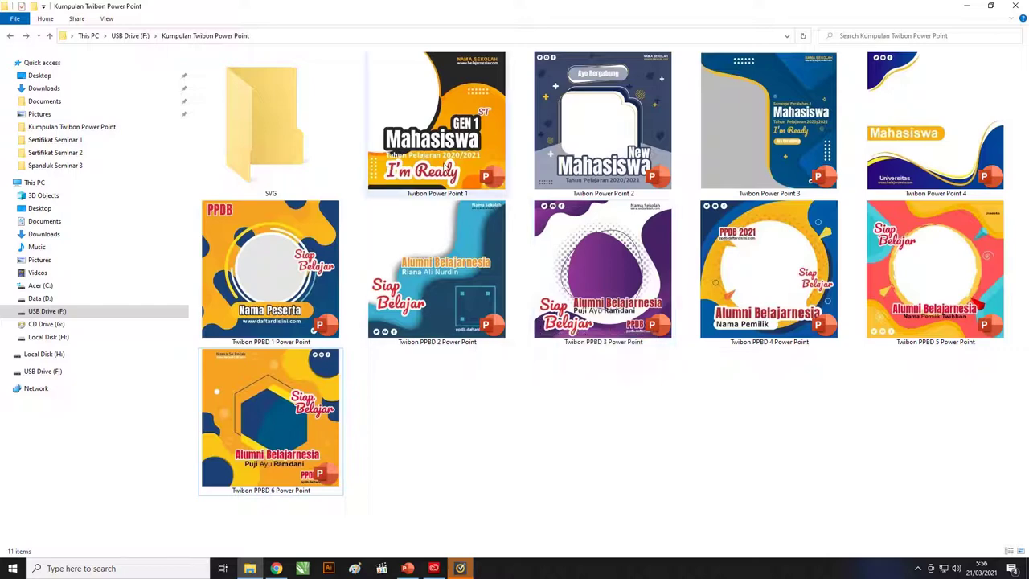
Select Twibon Power Point 1 together with Twibon PPBD 1, 4 and 5 in the template folder.
{"action": "left_click", "coordinate": [441, 143]}
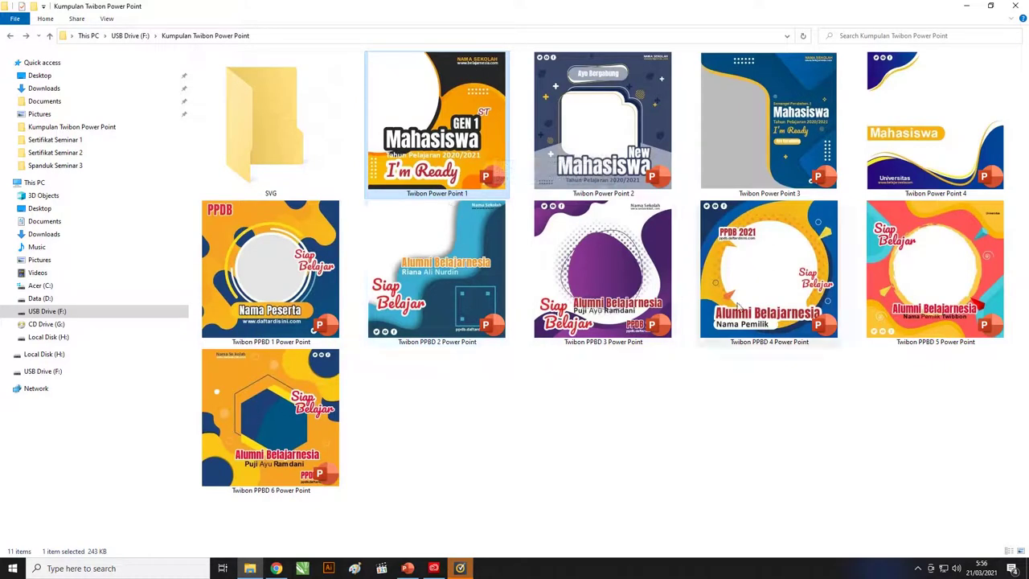
{"action": "left_click", "coordinate": [270, 269], "text": "ctrl"}
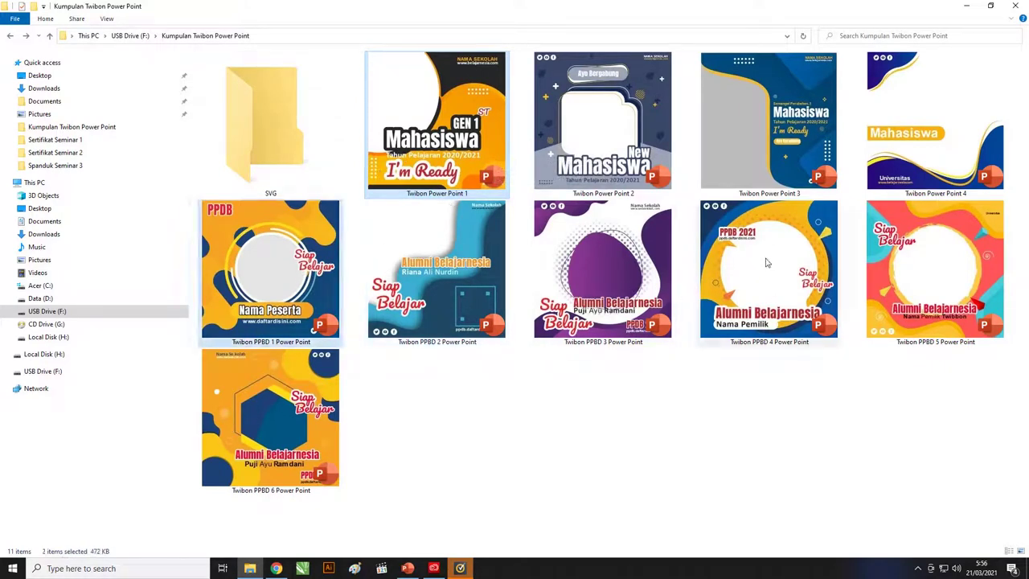
{"action": "left_click", "coordinate": [768, 269], "text": "ctrl"}
{"action": "left_click", "coordinate": [951, 241], "text": "ctrl"}
Open the four selected templates in PowerPoint, then peek into the SVG folder.
{"action": "right_click", "coordinate": [951, 241]}
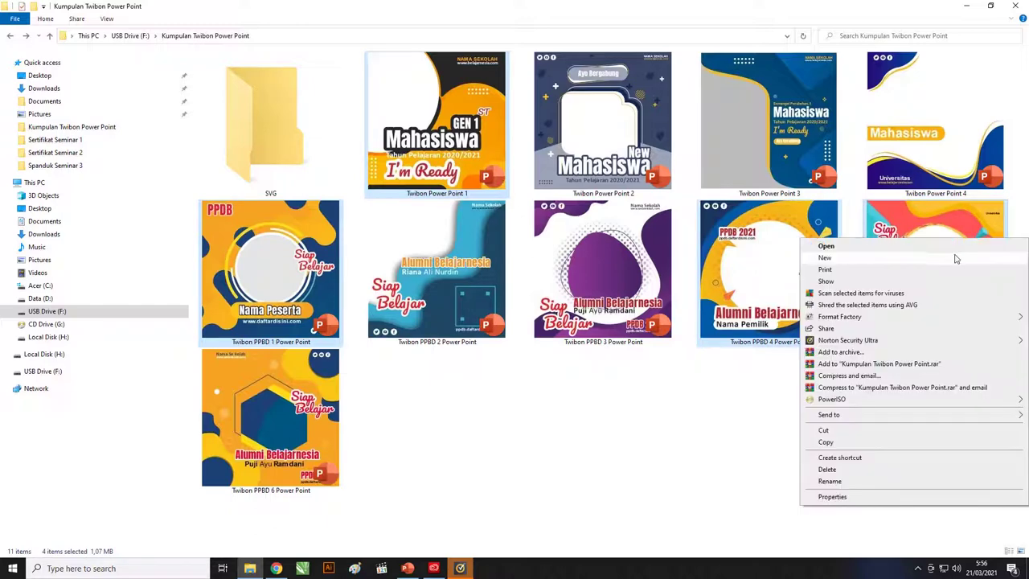
{"action": "left_click", "coordinate": [957, 255]}
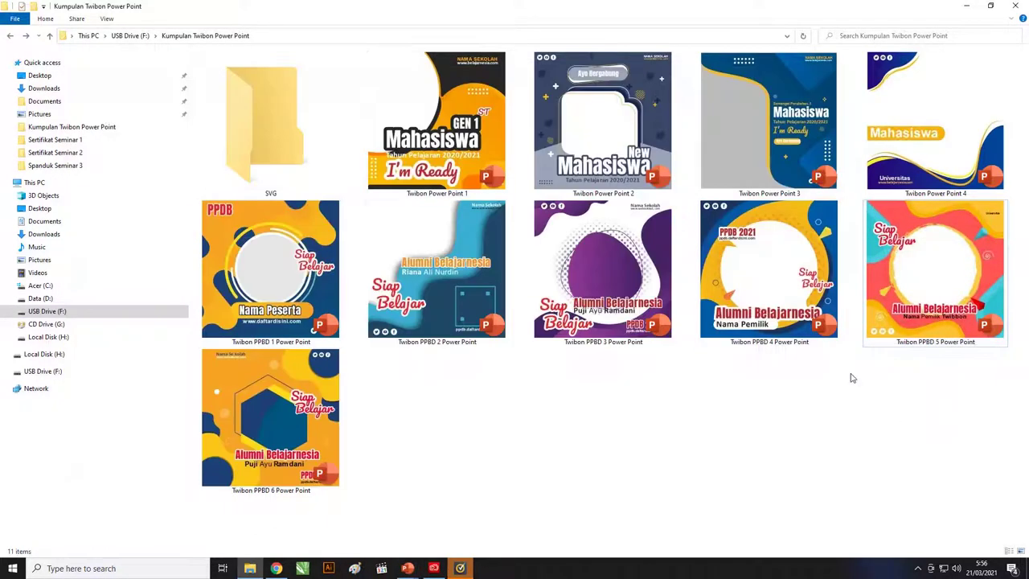
{"action": "double_click", "coordinate": [250, 131]}
{"action": "left_click_drag", "start_coordinate": [258, 252], "coordinate": [232, 72]}
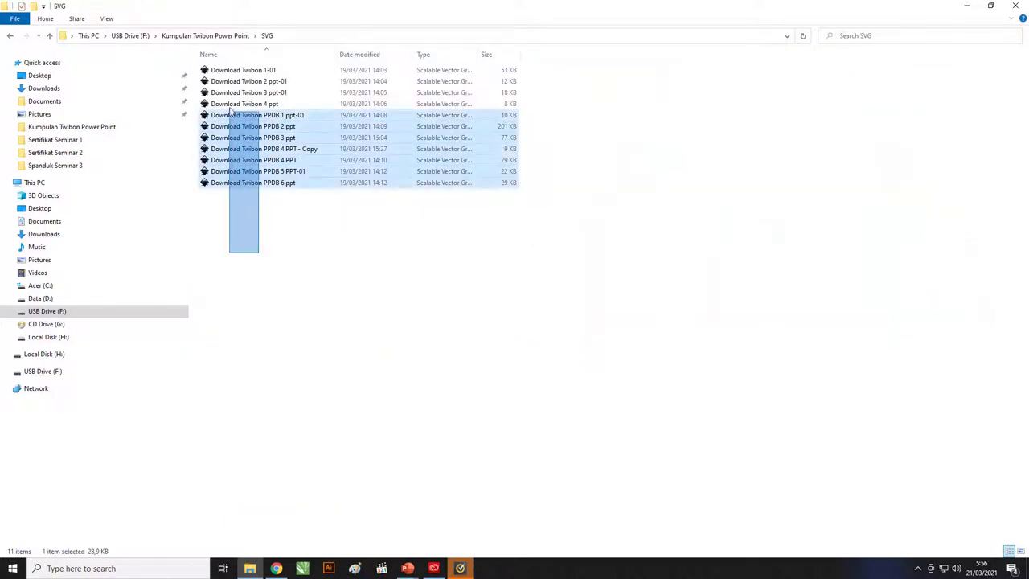
{"action": "left_click", "coordinate": [10, 35]}
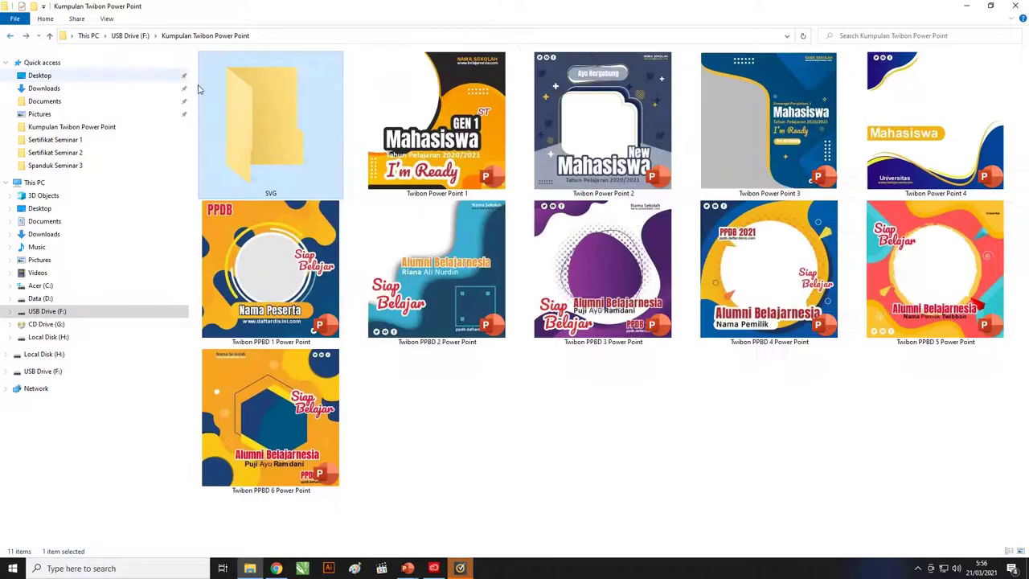
Revisit the SVG folder, return to the template folder and bring up the open PowerPoint windows.
{"action": "double_click", "coordinate": [271, 145]}
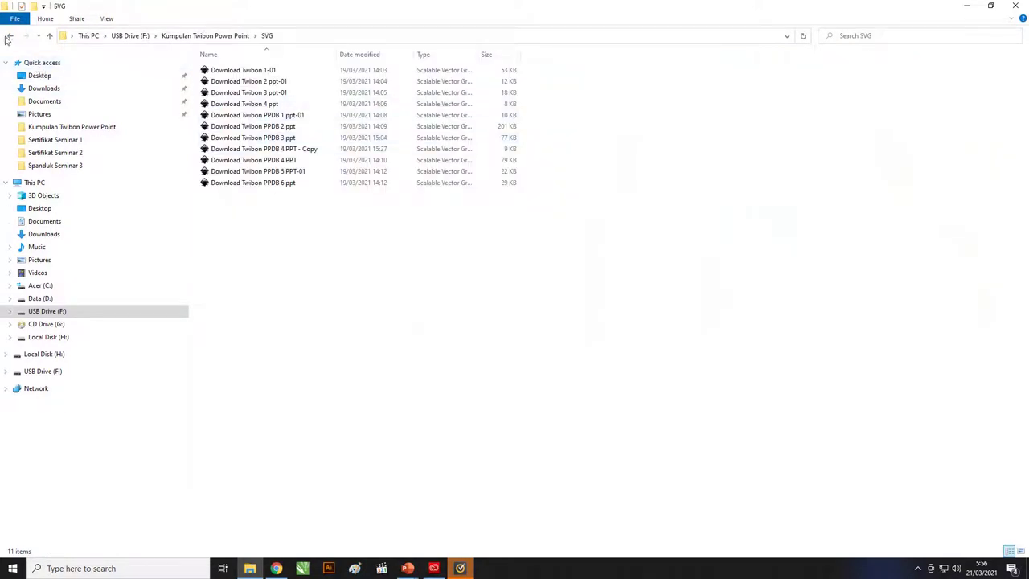
{"action": "left_click", "coordinate": [8, 37]}
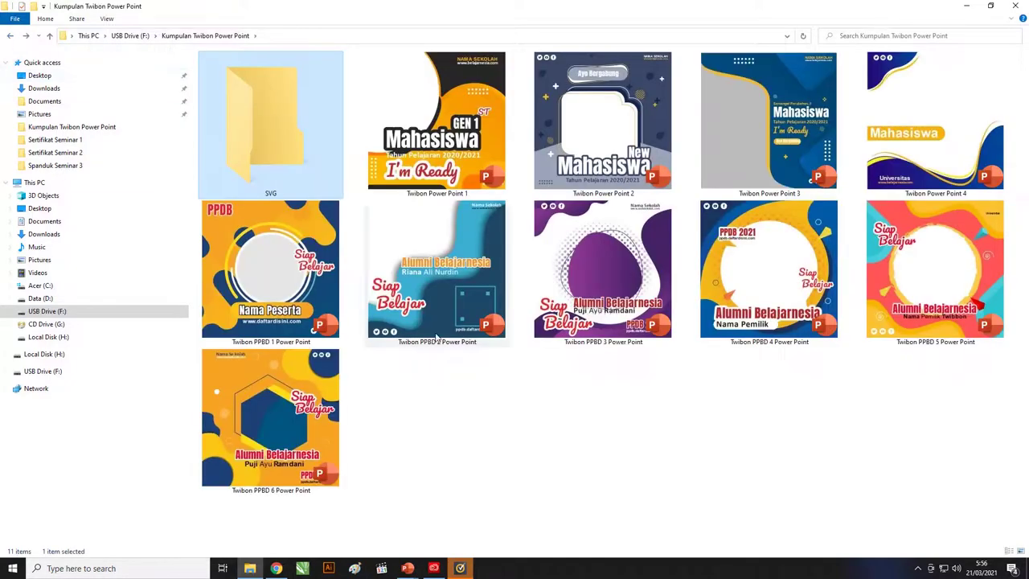
{"action": "left_click", "coordinate": [667, 501]}
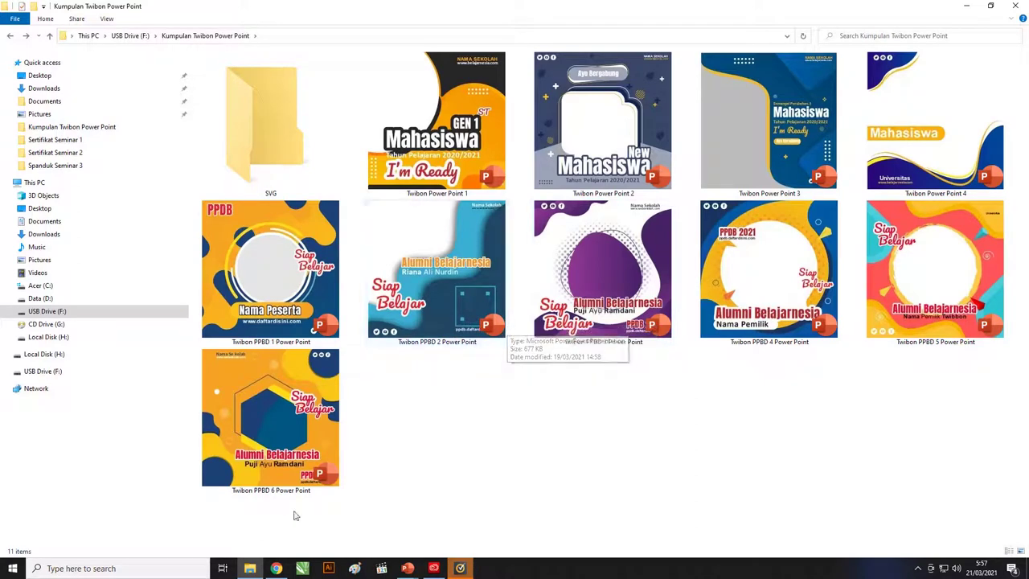
{"action": "left_click", "coordinate": [409, 569]}
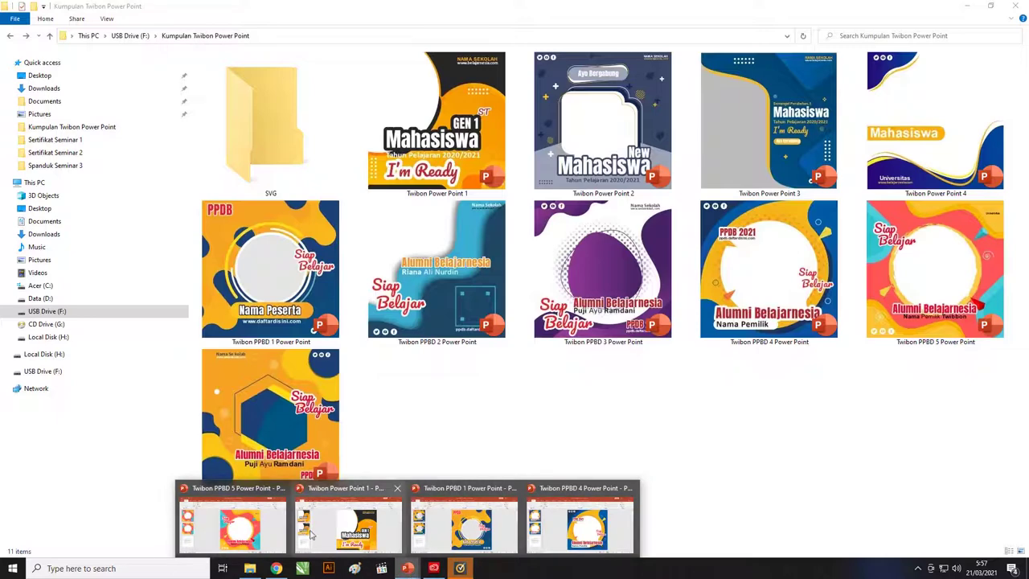
Cycle through the open template windows, ending on Twibon PPBD 5.
{"action": "left_click", "coordinate": [221, 520]}
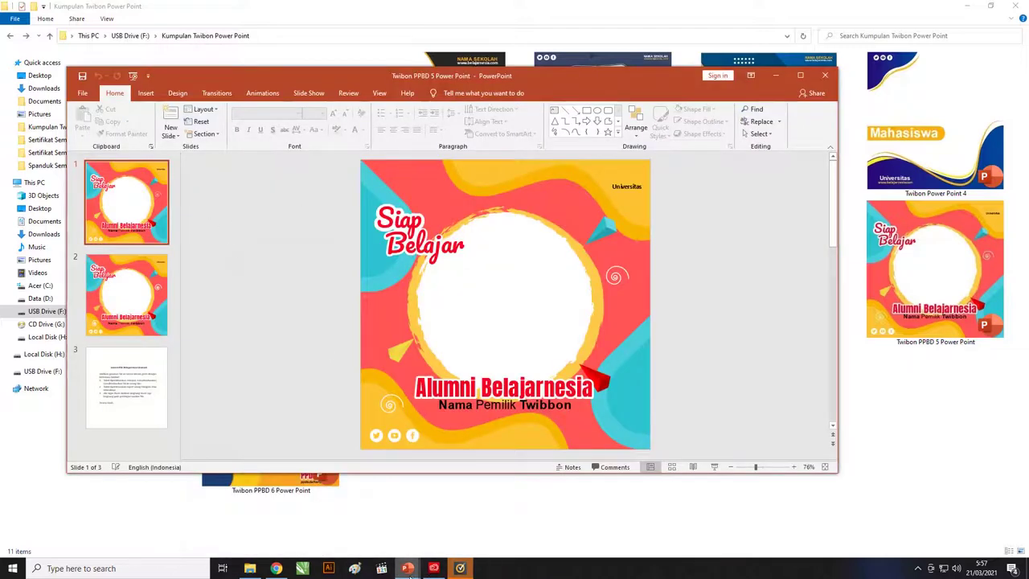
{"action": "left_click", "coordinate": [407, 568]}
{"action": "left_click", "coordinate": [422, 513]}
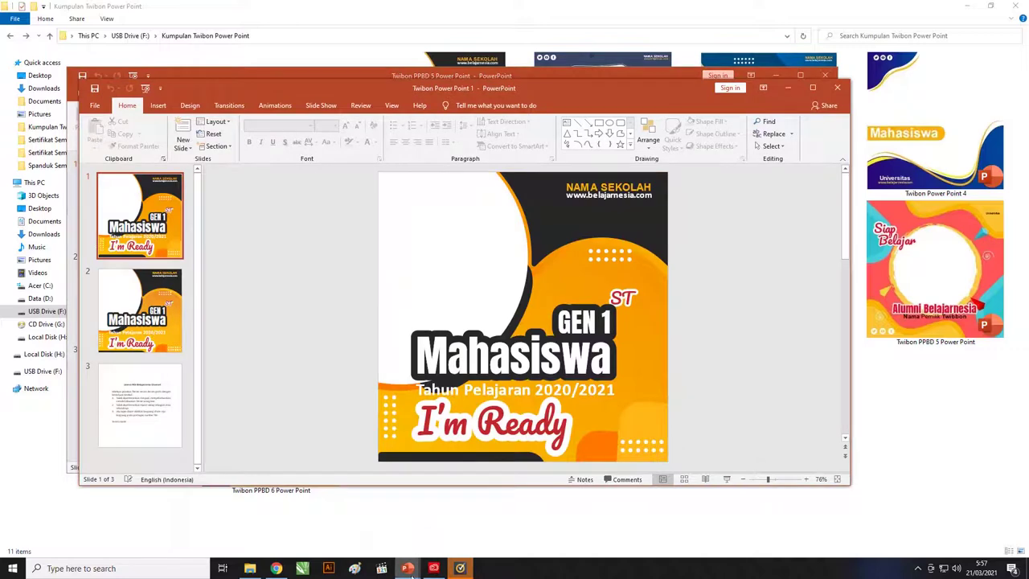
{"action": "left_click", "coordinate": [407, 568]}
{"action": "left_click", "coordinate": [438, 545]}
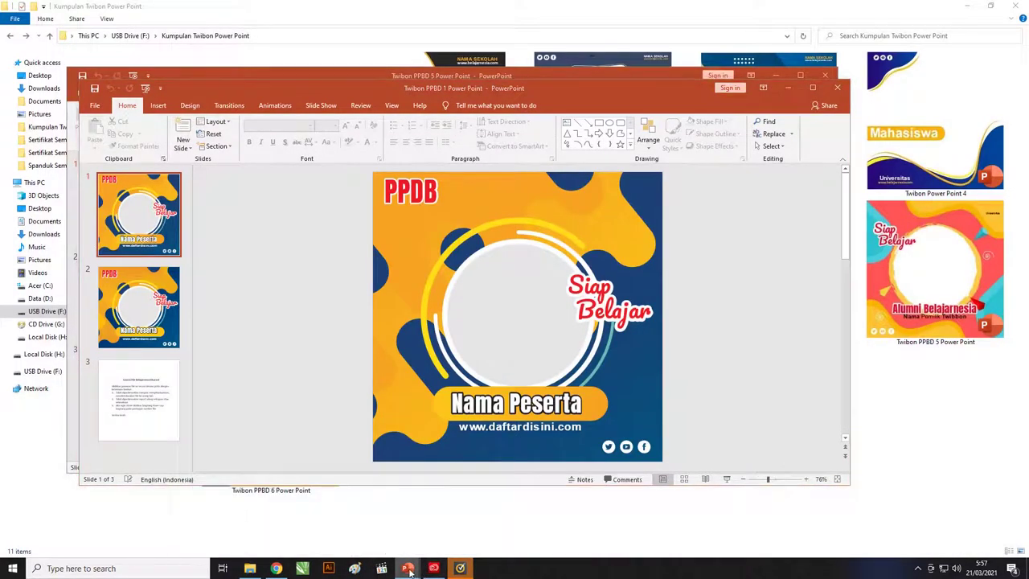
{"action": "mouse_move", "coordinate": [407, 568]}
{"action": "left_click", "coordinate": [237, 519]}
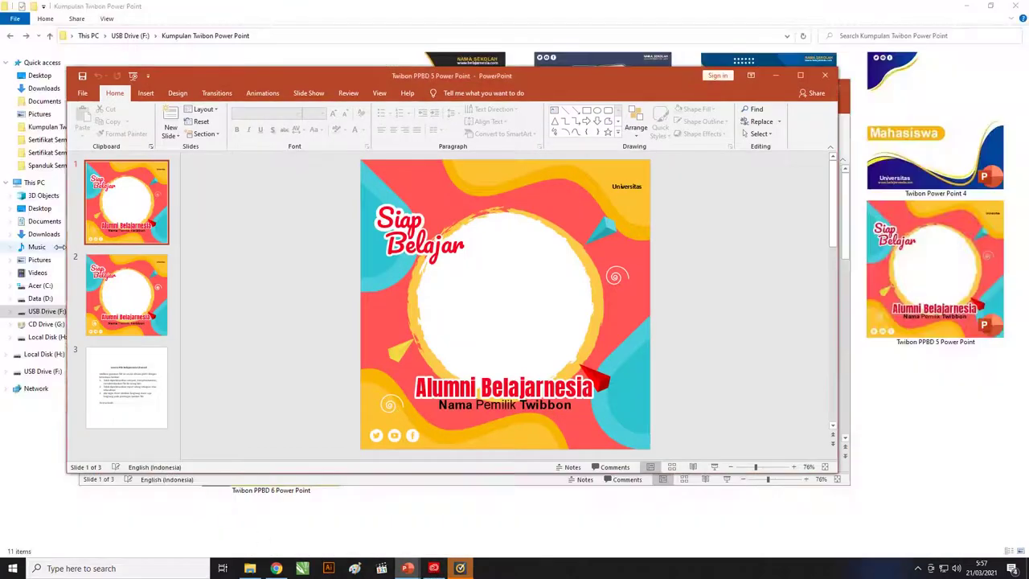
Maximize Twibon PPBD 5 and compare its slides 1 and 2.
{"action": "left_click", "coordinate": [133, 210]}
{"action": "left_click", "coordinate": [799, 76]}
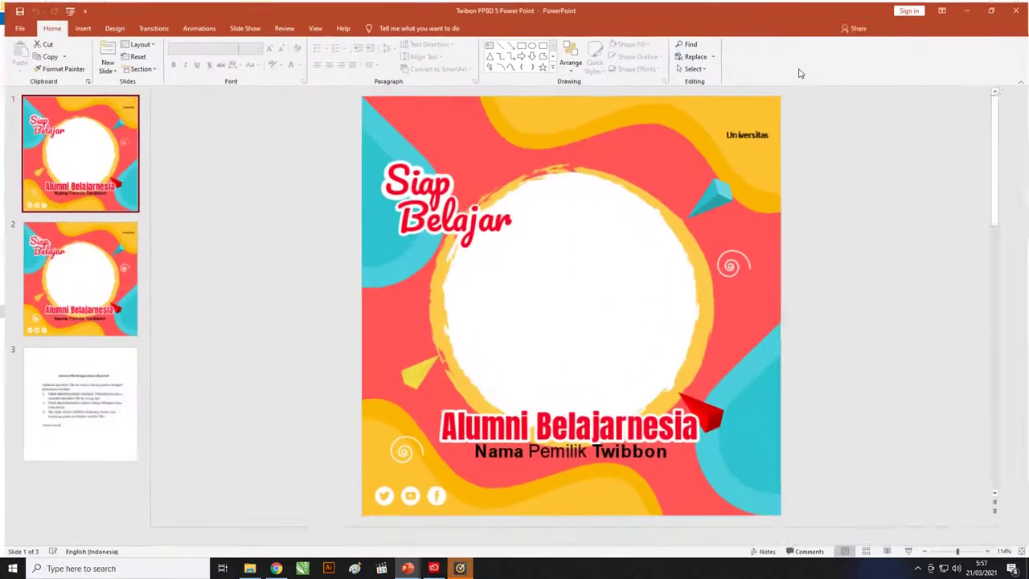
{"action": "key", "text": "Down"}
{"action": "left_click", "coordinate": [109, 178]}
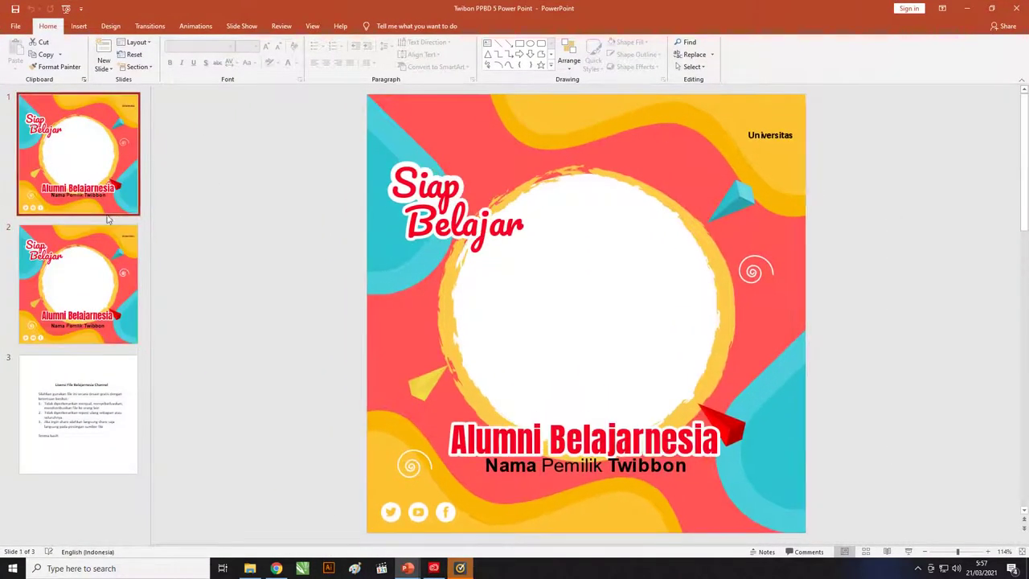
{"action": "left_click", "coordinate": [105, 256]}
{"action": "left_click", "coordinate": [102, 159]}
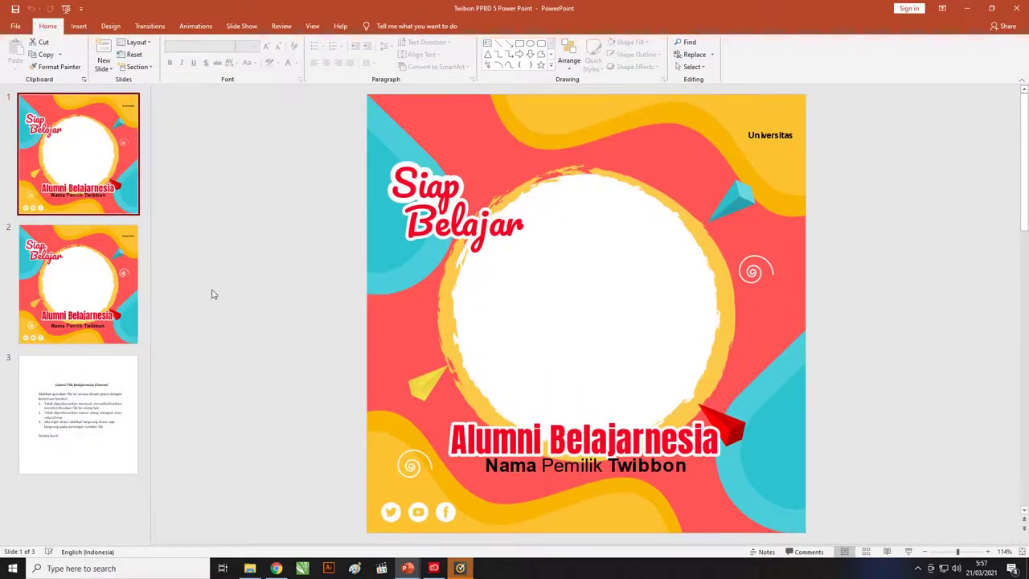
{"action": "left_click", "coordinate": [89, 286]}
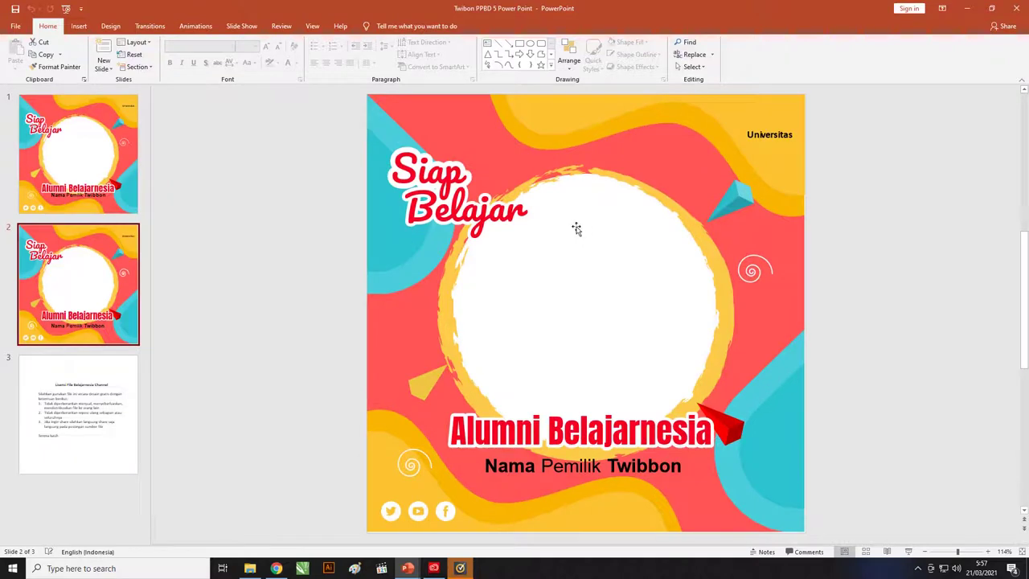
{"action": "left_click", "coordinate": [638, 110]}
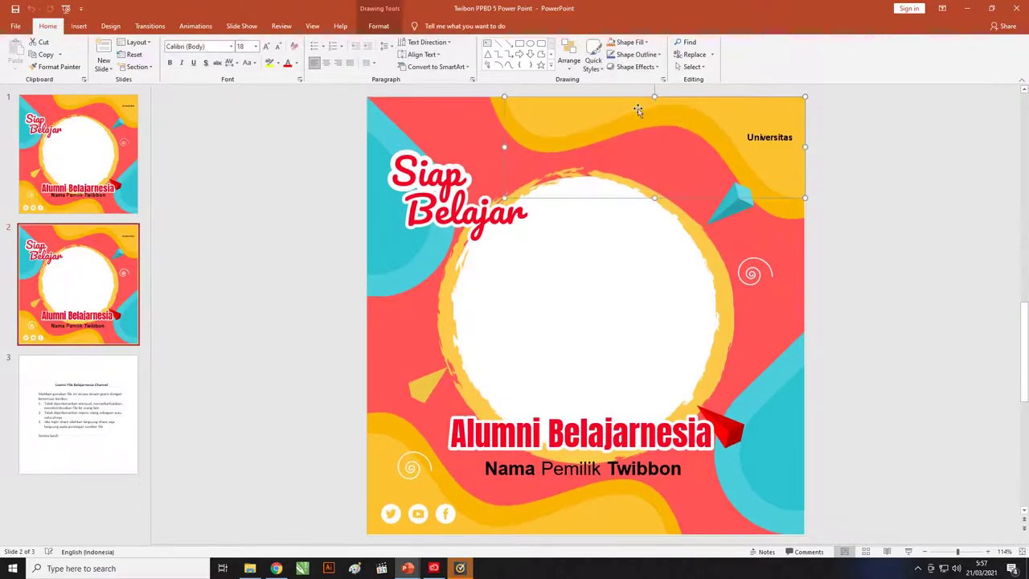
{"action": "left_click", "coordinate": [78, 161]}
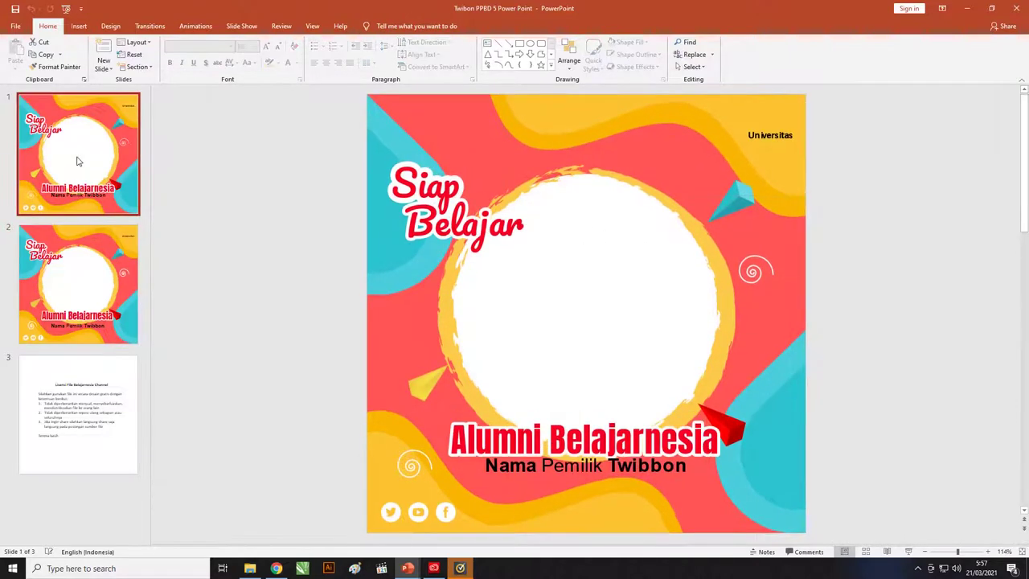
{"action": "left_click", "coordinate": [73, 249]}
{"action": "key", "text": "Up"}
{"action": "left_click", "coordinate": [69, 257]}
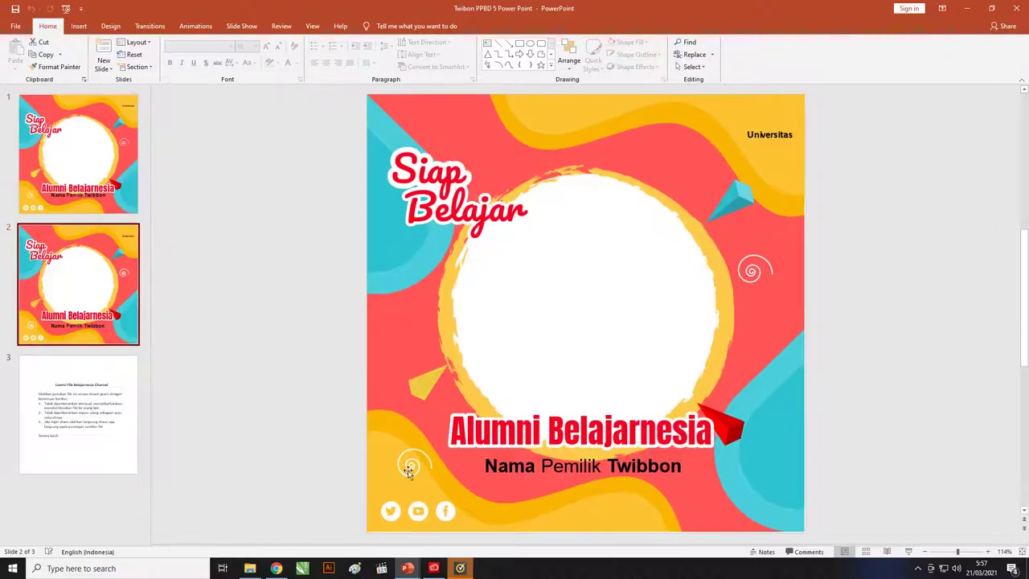
Preview slides 1 and 2 of Twibon Power Point 1 and Twibon PPBD 1.
{"action": "mouse_move", "coordinate": [407, 568]}
{"action": "left_click", "coordinate": [345, 514]}
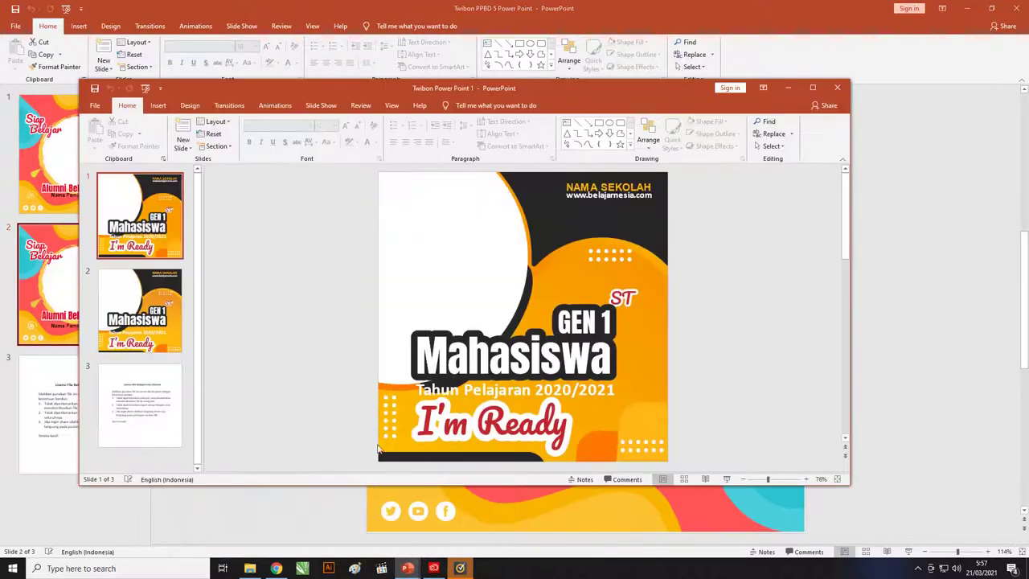
{"action": "left_click", "coordinate": [112, 311]}
{"action": "left_click", "coordinate": [124, 224]}
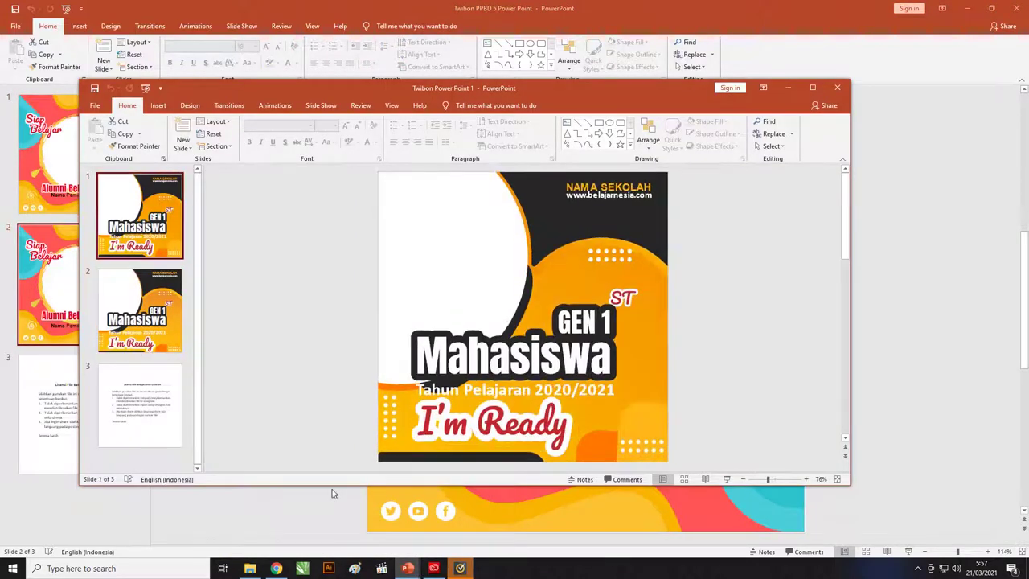
{"action": "mouse_move", "coordinate": [407, 568]}
{"action": "left_click", "coordinate": [503, 531]}
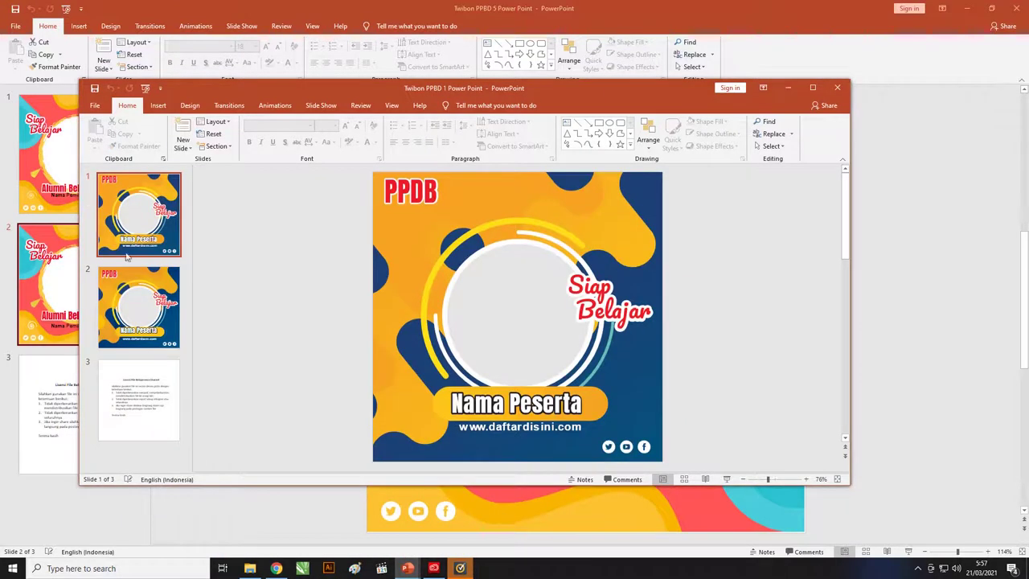
{"action": "left_click", "coordinate": [138, 300]}
{"action": "left_click", "coordinate": [141, 225]}
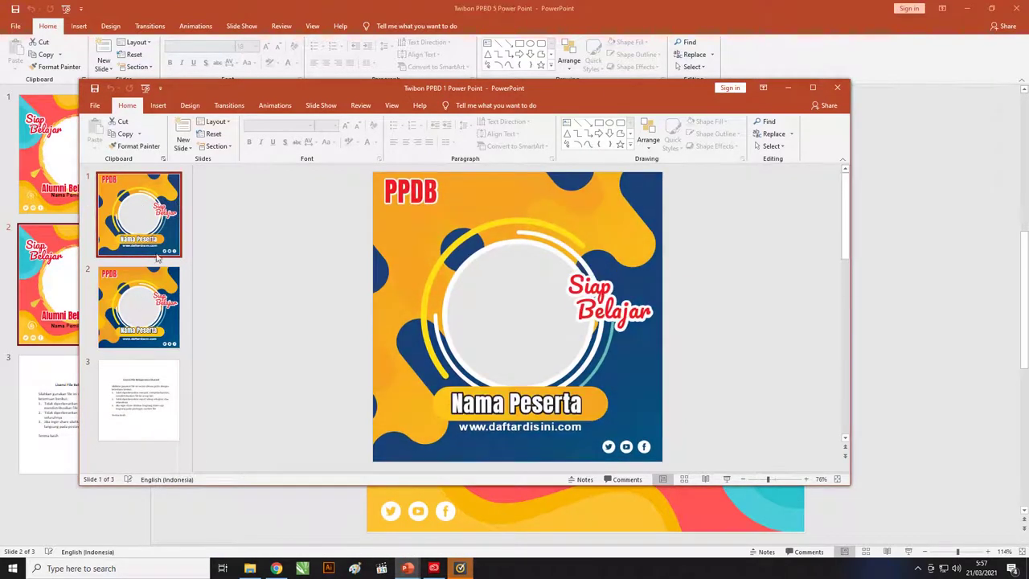
{"action": "left_click", "coordinate": [157, 273]}
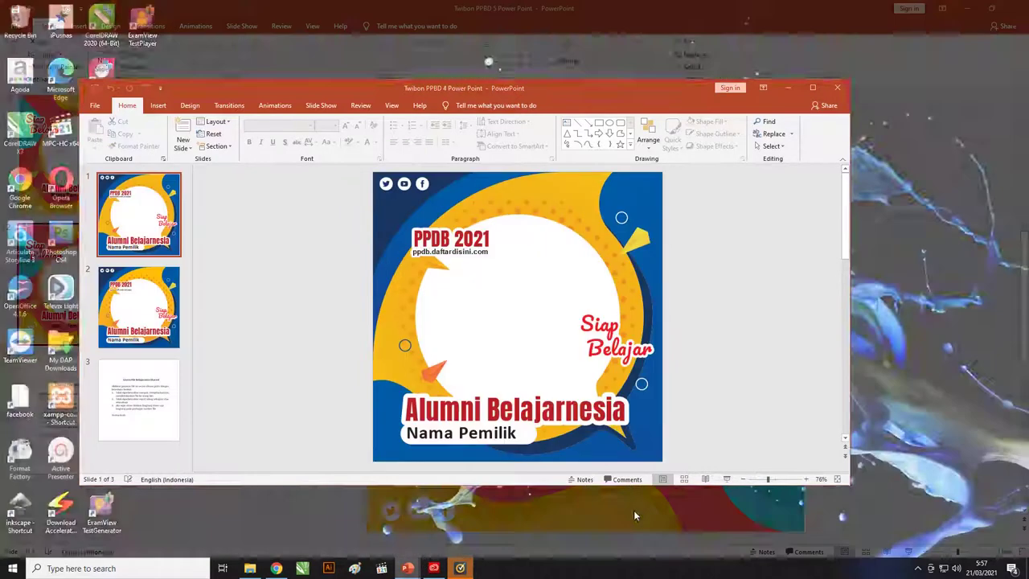
Bring Twibon PPBD 4 forward, preview its slides, maximize it and show slide 1.
{"action": "mouse_move", "coordinate": [407, 568]}
{"action": "left_click", "coordinate": [628, 514]}
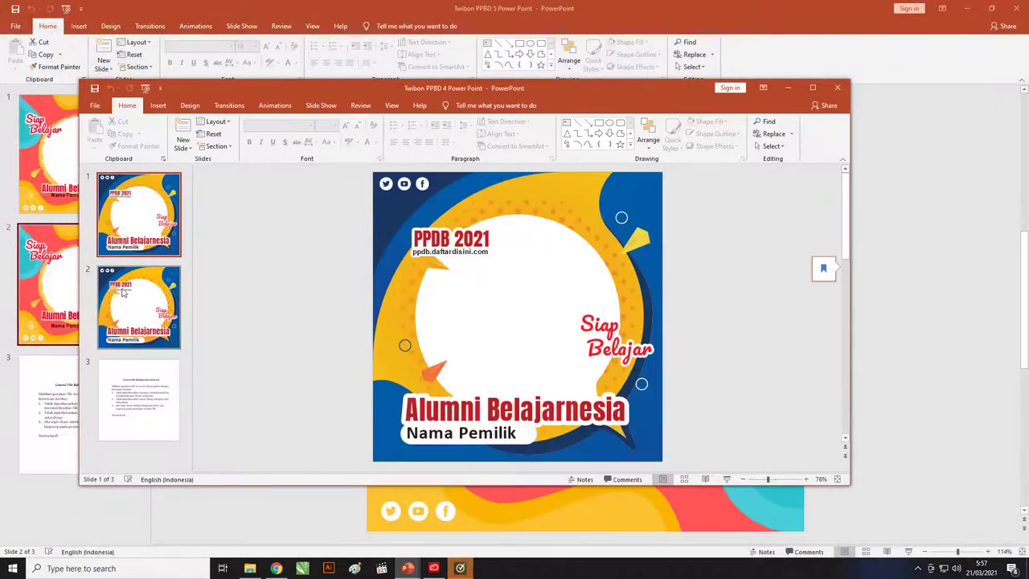
{"action": "left_click", "coordinate": [126, 298]}
{"action": "key", "text": "Up"}
{"action": "left_click", "coordinate": [126, 298]}
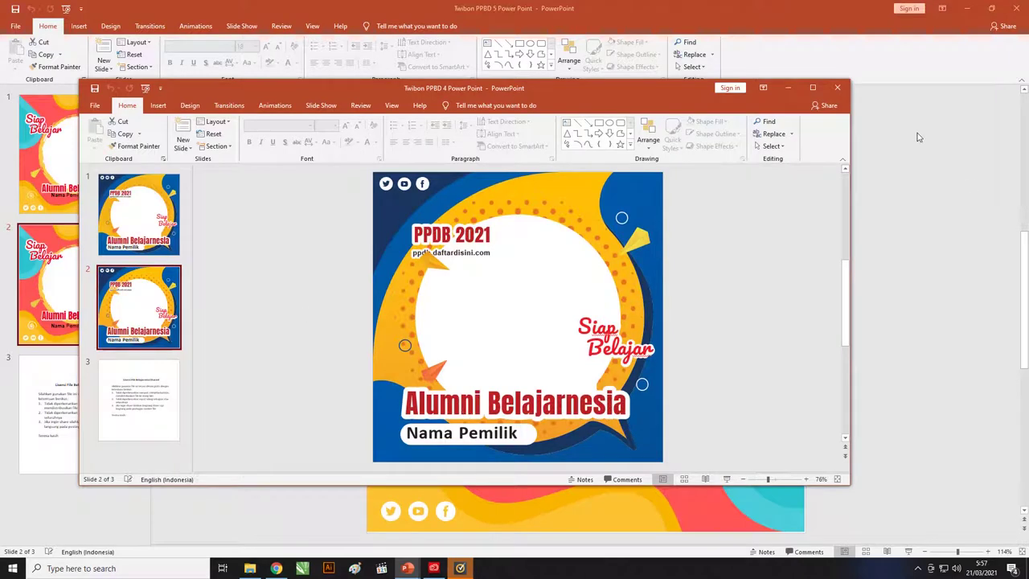
{"action": "left_click", "coordinate": [813, 88]}
{"action": "left_click", "coordinate": [110, 176]}
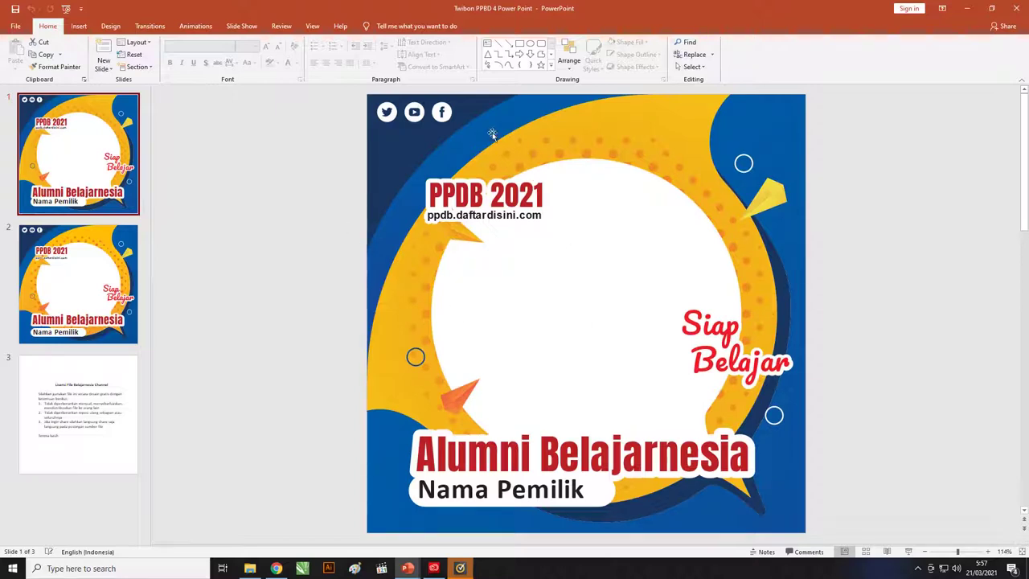
Open slide 2 and zoom in and out to inspect its background picture.
{"action": "left_click", "coordinate": [53, 260]}
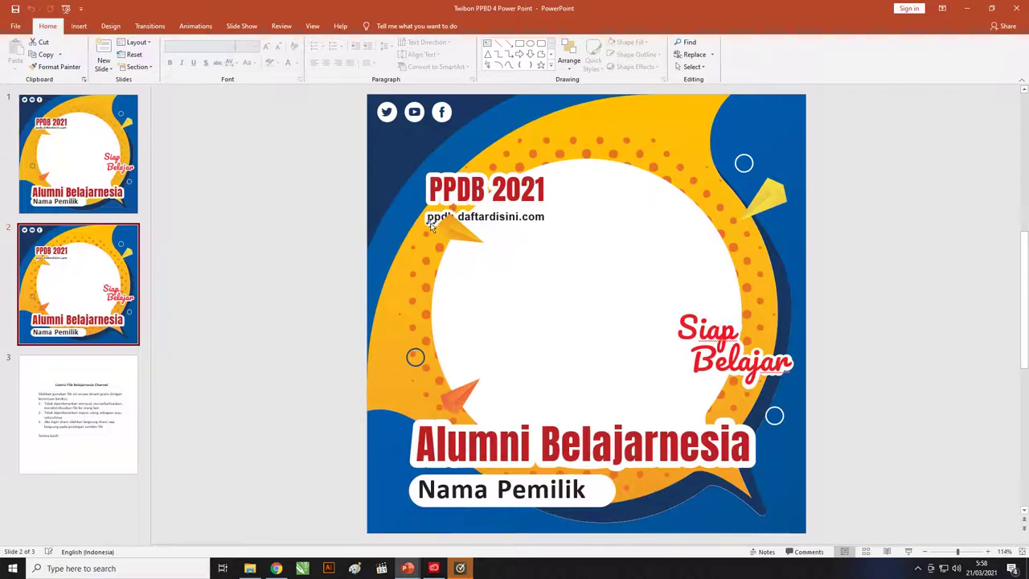
{"action": "left_click", "coordinate": [415, 136]}
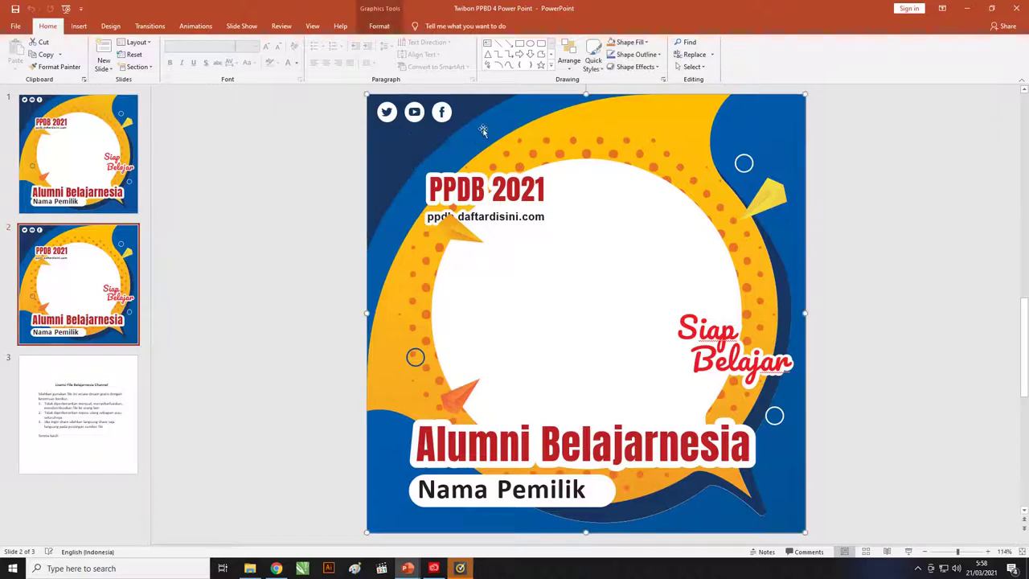
{"action": "scroll", "coordinate": [570, 219], "scroll_direction": "up", "scroll_amount": 3, "text": "ctrl"}
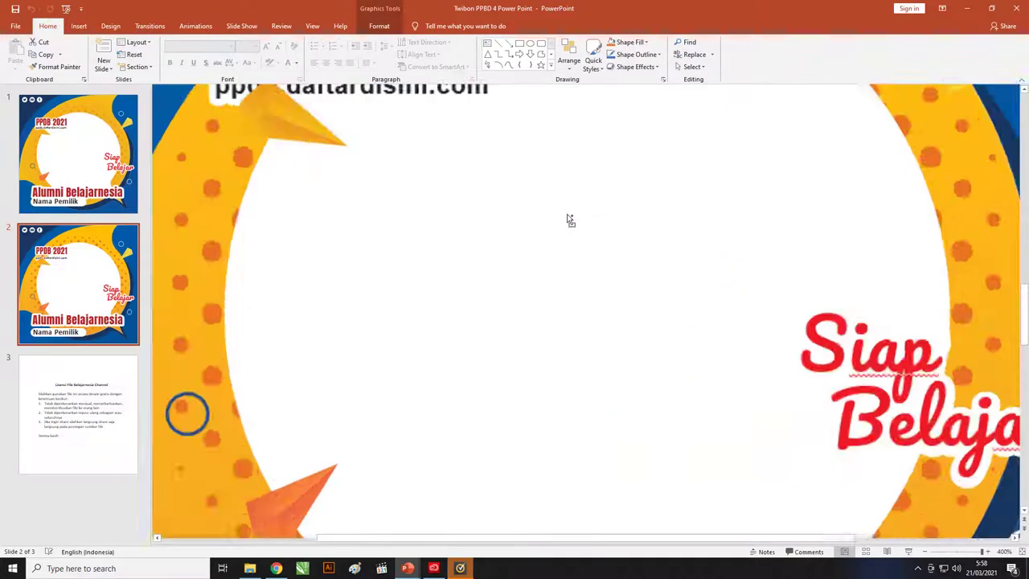
{"action": "scroll", "coordinate": [570, 219], "scroll_direction": "up", "scroll_amount": 3, "text": "ctrl"}
{"action": "scroll", "coordinate": [569, 219], "scroll_direction": "down", "scroll_amount": 5, "text": "ctrl"}
{"action": "scroll", "coordinate": [570, 220], "scroll_direction": "down", "scroll_amount": 1, "text": "ctrl"}
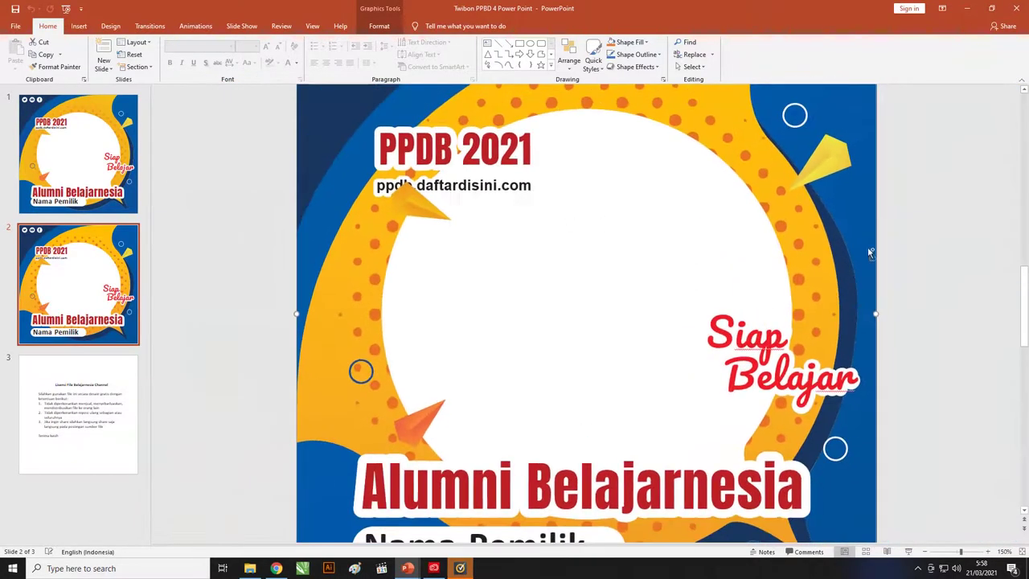
{"action": "scroll", "coordinate": [867, 246], "scroll_direction": "up", "scroll_amount": 6, "text": "ctrl"}
{"action": "scroll", "coordinate": [378, 300], "scroll_direction": "down", "scroll_amount": 3, "text": "ctrl"}
{"action": "scroll", "coordinate": [305, 225], "scroll_direction": "down", "scroll_amount": 1, "text": "ctrl"}
{"action": "scroll", "coordinate": [305, 225], "scroll_direction": "up", "scroll_amount": 4, "text": "ctrl"}
{"action": "scroll", "coordinate": [306, 225], "scroll_direction": "down", "scroll_amount": 1, "text": "ctrl"}
{"action": "scroll", "coordinate": [306, 225], "scroll_direction": "down", "scroll_amount": 3, "text": "ctrl"}
Move the paper-plane decorations left, partly off the slide.
{"action": "left_click", "coordinate": [216, 249]}
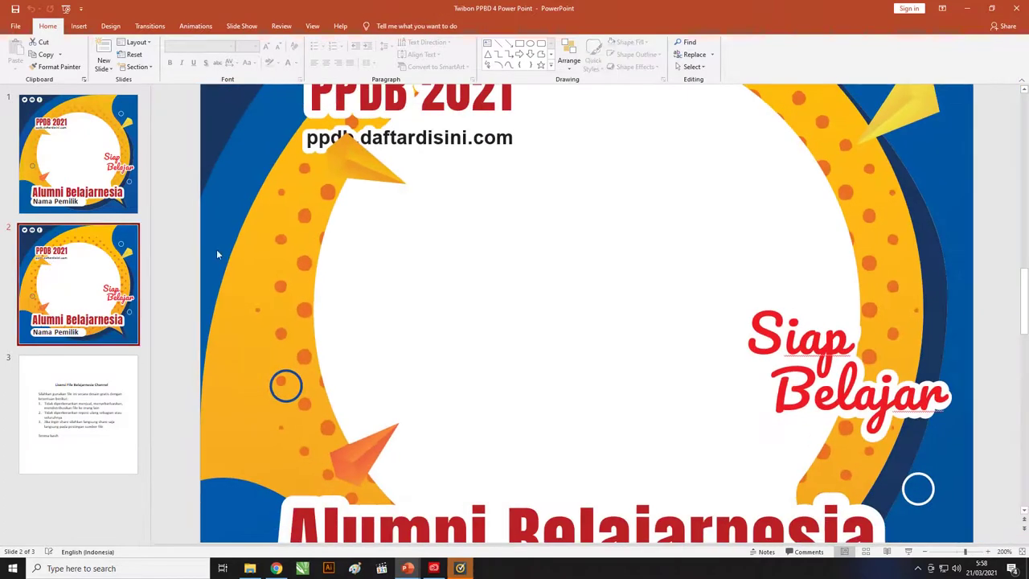
{"action": "scroll", "coordinate": [241, 219], "scroll_direction": "up", "scroll_amount": 4, "text": "ctrl"}
{"action": "scroll", "coordinate": [243, 225], "scroll_direction": "down", "scroll_amount": 3, "text": "ctrl"}
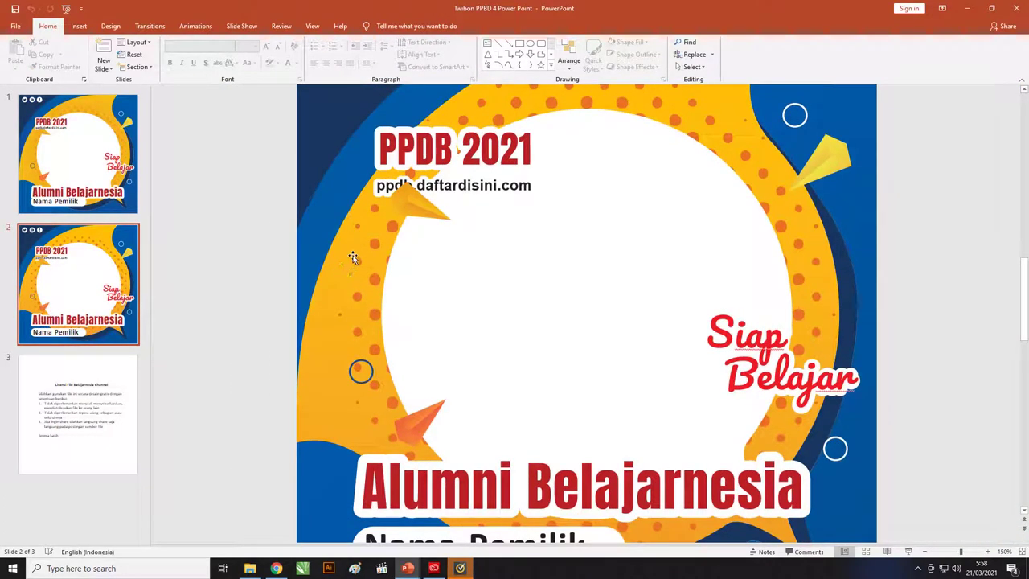
{"action": "left_click", "coordinate": [502, 190]}
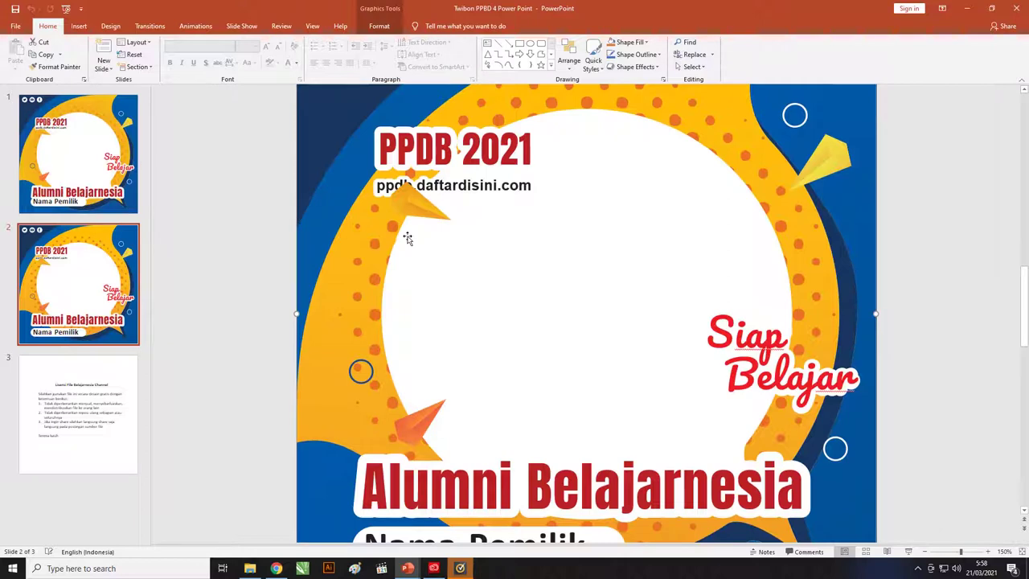
{"action": "left_click", "coordinate": [71, 239]}
{"action": "scroll", "coordinate": [546, 240], "scroll_direction": "down", "scroll_amount": 4, "text": "ctrl"}
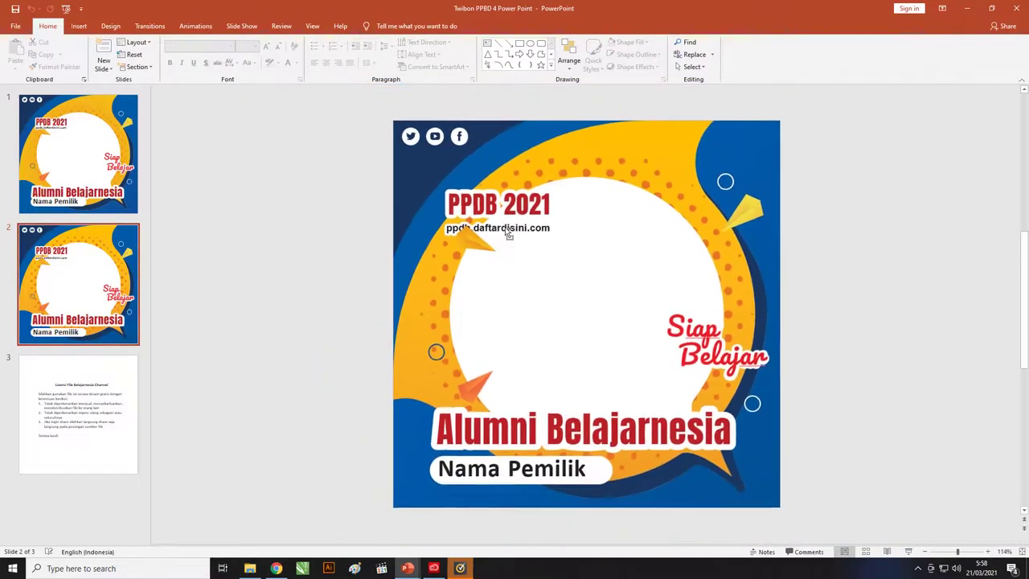
{"action": "left_click_drag", "start_coordinate": [597, 241], "coordinate": [321, 317]}
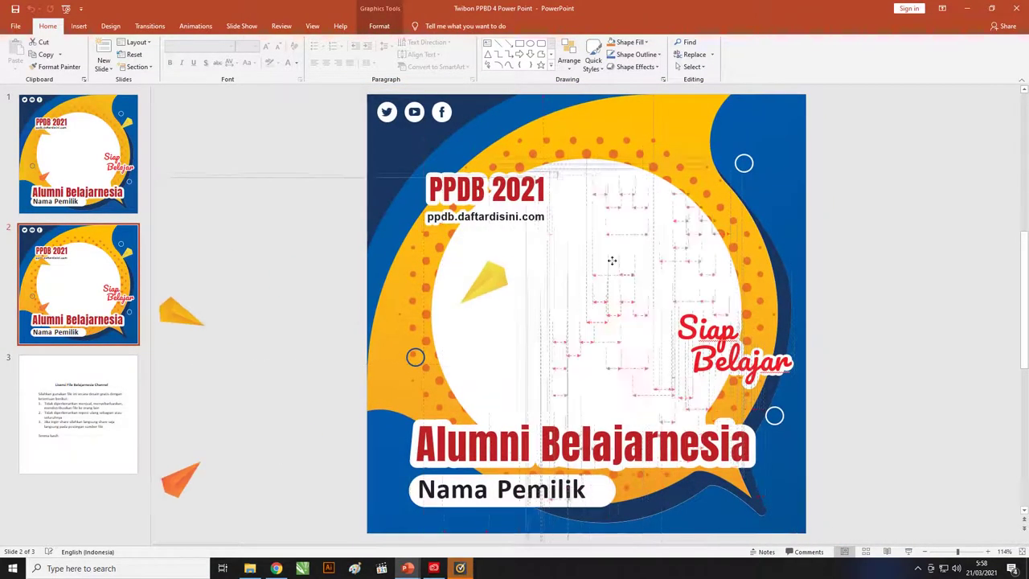
{"action": "left_click", "coordinate": [705, 269]}
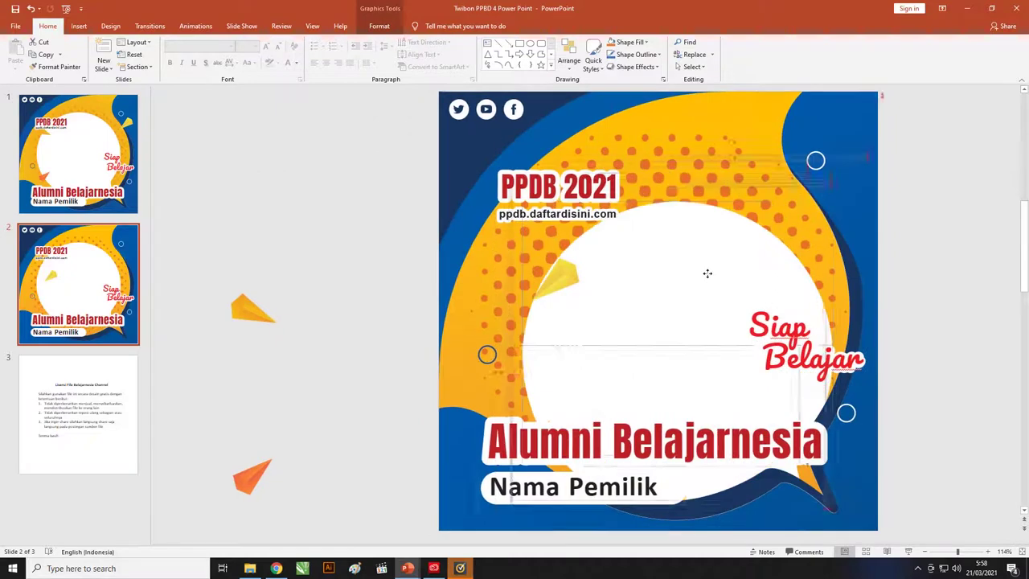
Shift the full-slide background image right and down, then bring up its Shape Fill choices.
{"action": "left_click", "coordinate": [851, 115]}
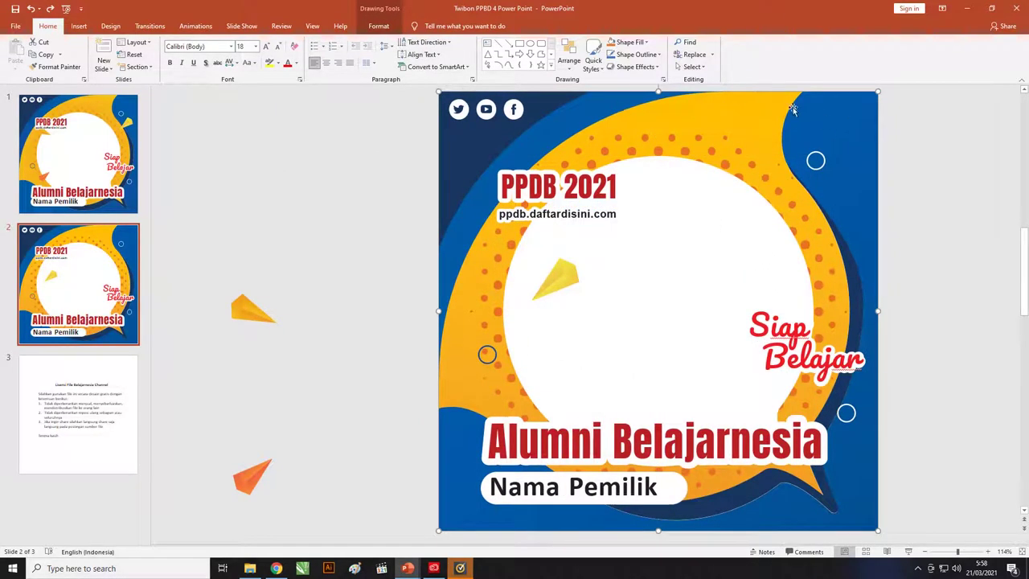
{"action": "mouse_move", "coordinate": [851, 118]}
{"action": "left_mouse_down"}
{"action": "mouse_move", "coordinate": [873, 130]}
{"action": "mouse_move", "coordinate": [132, 257]}
{"action": "left_mouse_up"}
{"action": "left_click", "coordinate": [378, 26]}
{"action": "left_click", "coordinate": [393, 42]}
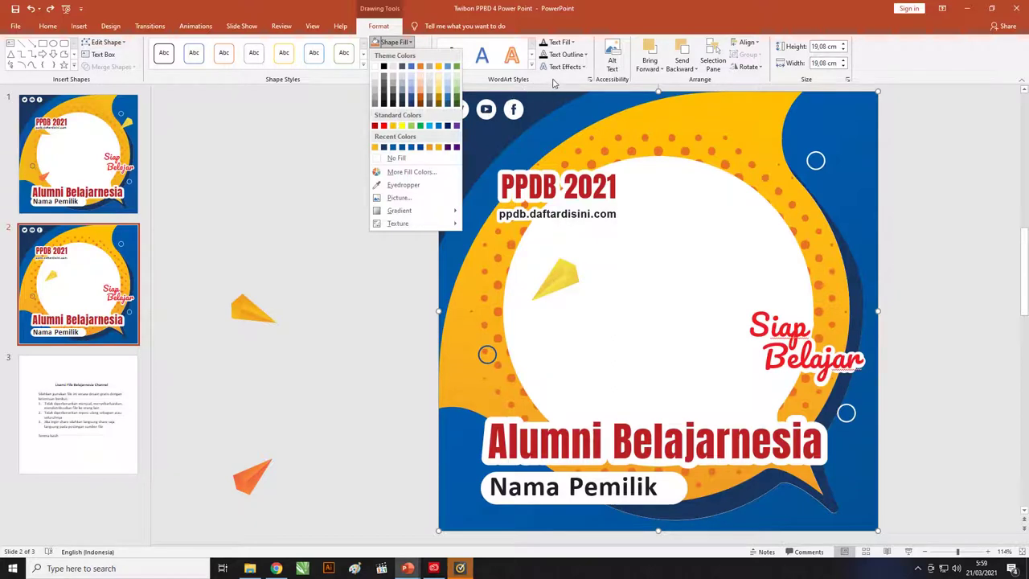
{"action": "left_click", "coordinate": [374, 31]}
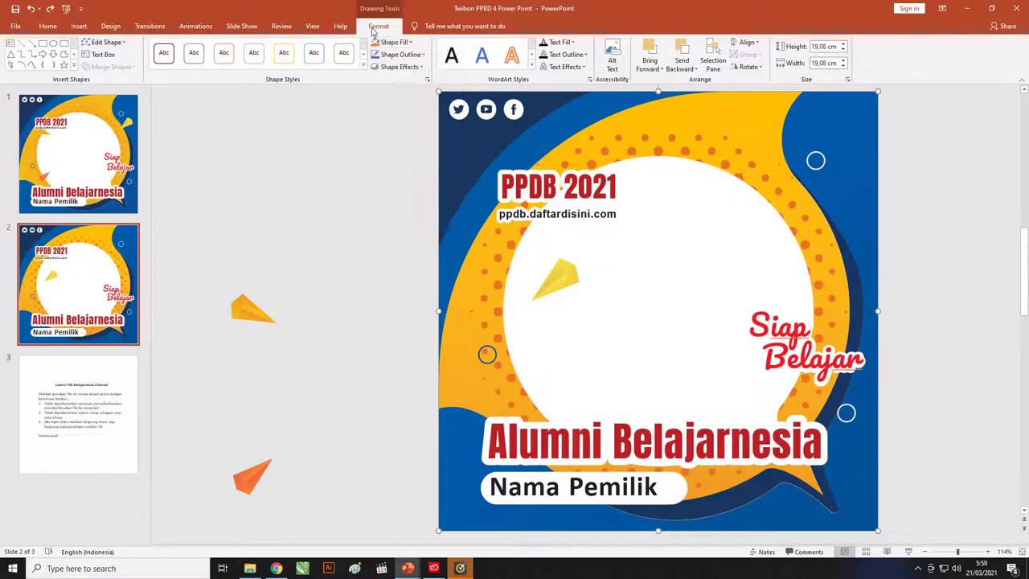
{"action": "left_click", "coordinate": [105, 42]}
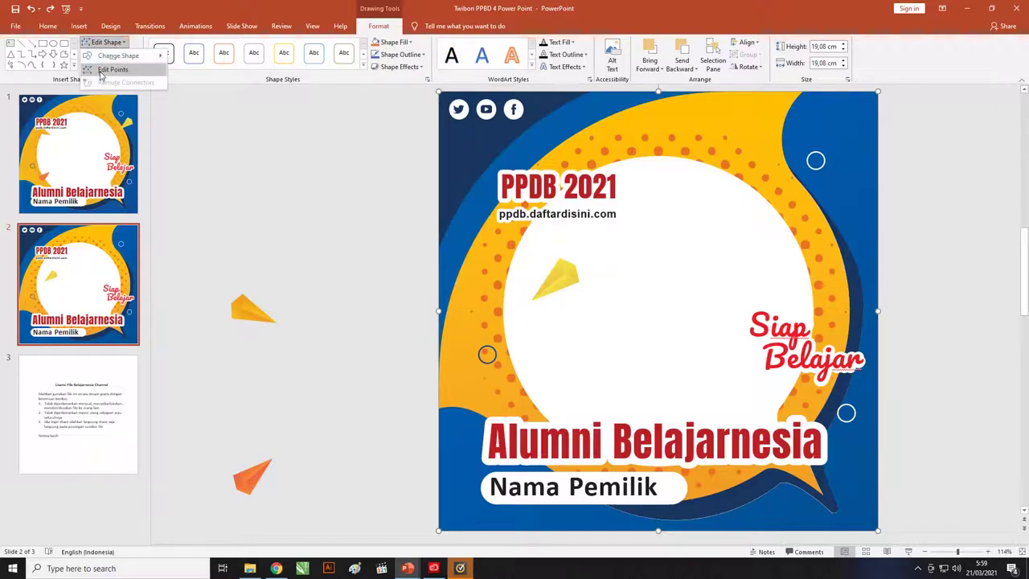
{"action": "left_click", "coordinate": [103, 70]}
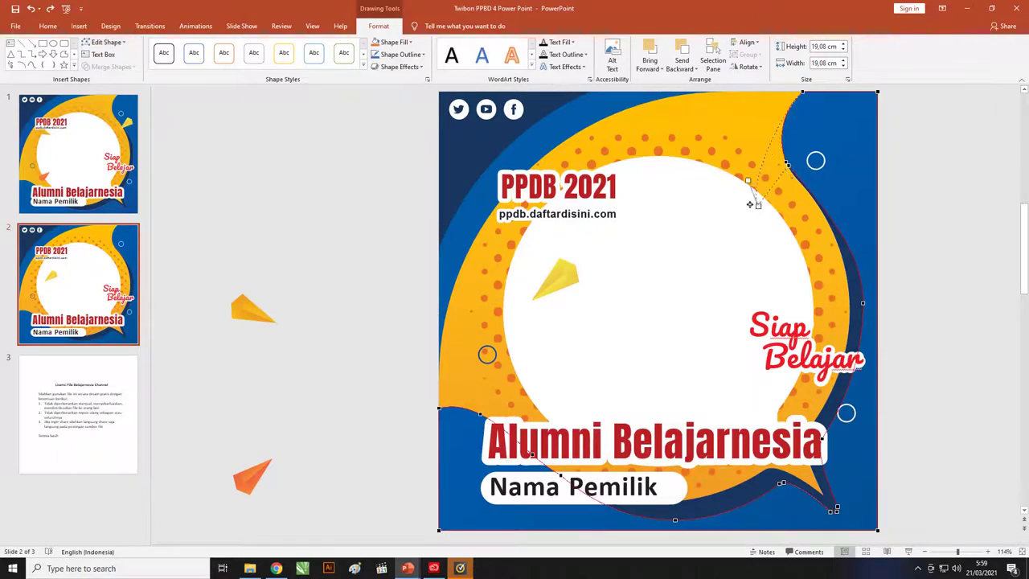
{"action": "left_click_drag", "start_coordinate": [785, 164], "coordinate": [657, 162]}
{"action": "left_click_drag", "start_coordinate": [763, 227], "coordinate": [792, 209]}
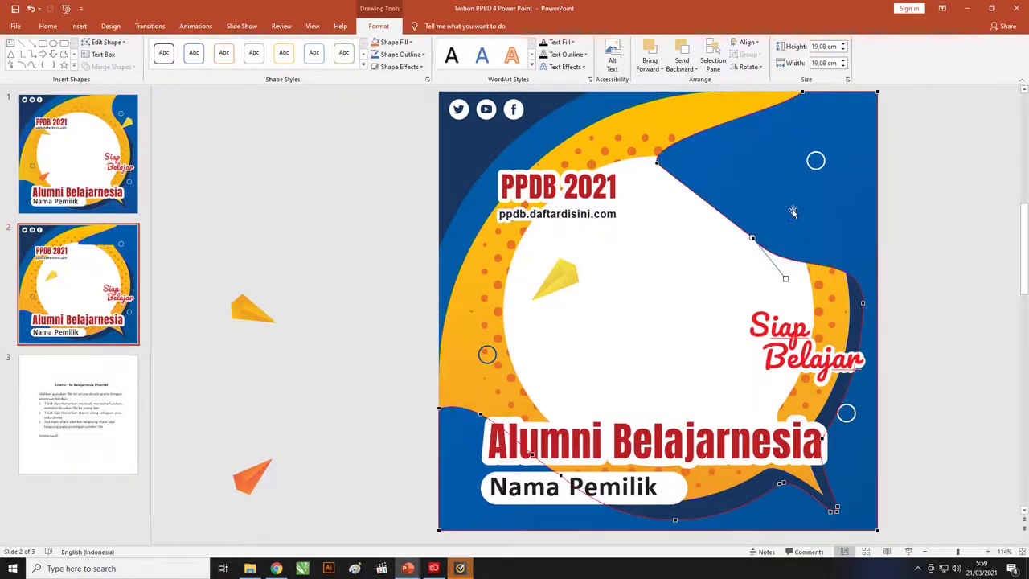
{"action": "left_click", "coordinate": [764, 97]}
{"action": "left_click_drag", "start_coordinate": [764, 97], "coordinate": [716, 94]}
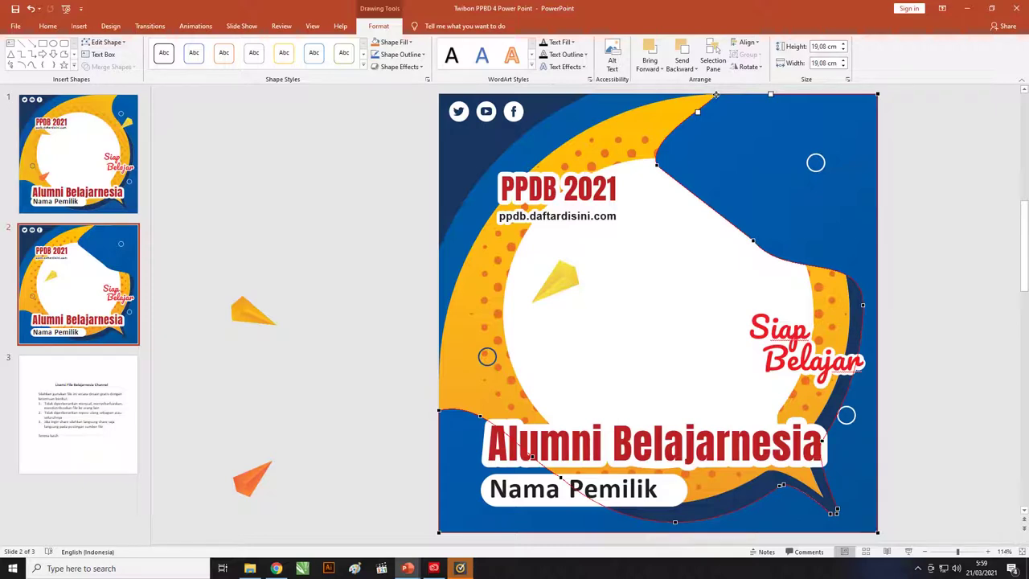
{"action": "key", "text": "ctrl+z"}
{"action": "key", "text": "ctrl+z"}
{"action": "key", "text": "ctrl+z"}
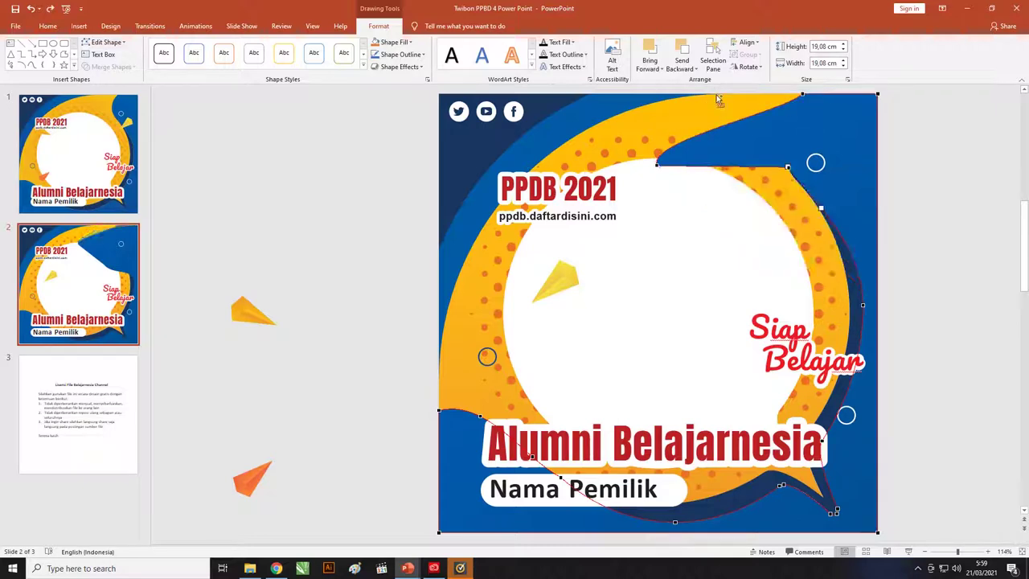
{"action": "key", "text": "ctrl+z"}
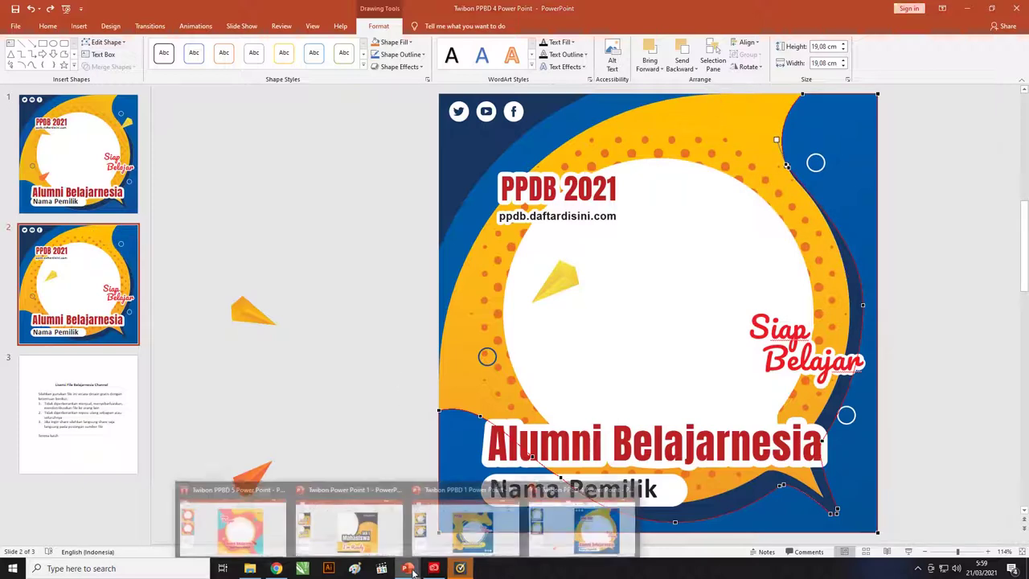
{"action": "mouse_move", "coordinate": [407, 568]}
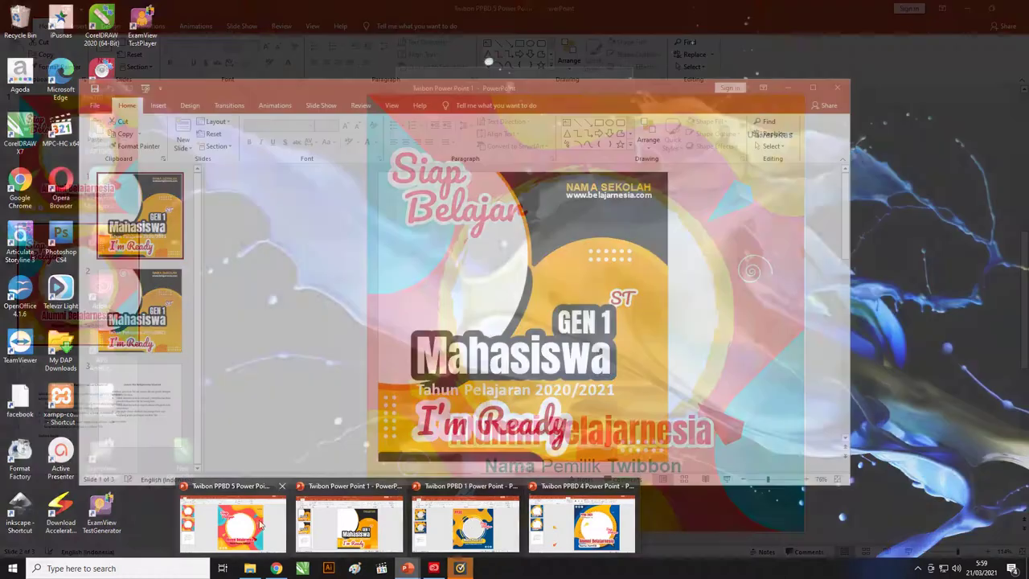
In Twibon PPBD 5, test-move the slide picture and white circle, then undo both moves.
{"action": "left_click", "coordinate": [233, 522]}
{"action": "left_click", "coordinate": [92, 149]}
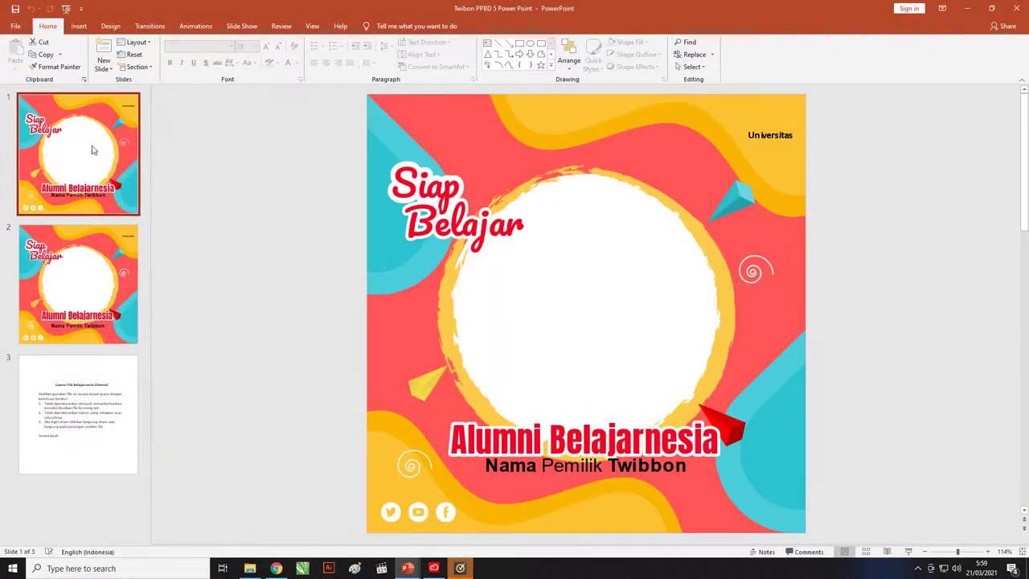
{"action": "left_click", "coordinate": [603, 126]}
{"action": "mouse_move", "coordinate": [543, 176]}
{"action": "left_mouse_down"}
{"action": "mouse_move", "coordinate": [492, 230]}
{"action": "mouse_move", "coordinate": [555, 239]}
{"action": "left_mouse_up"}
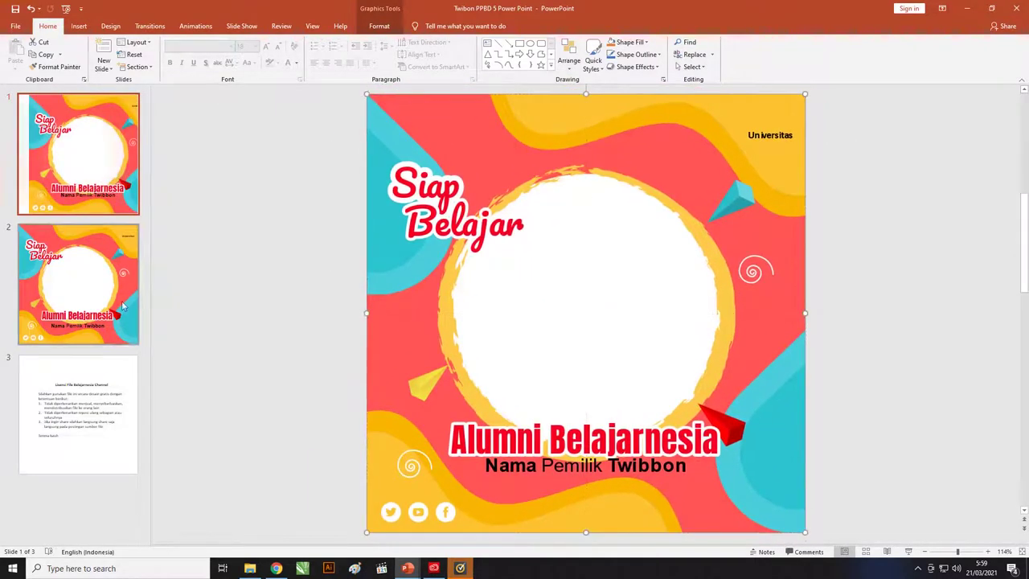
{"action": "left_click", "coordinate": [80, 281]}
{"action": "left_click_drag", "start_coordinate": [624, 167], "coordinate": [579, 221]}
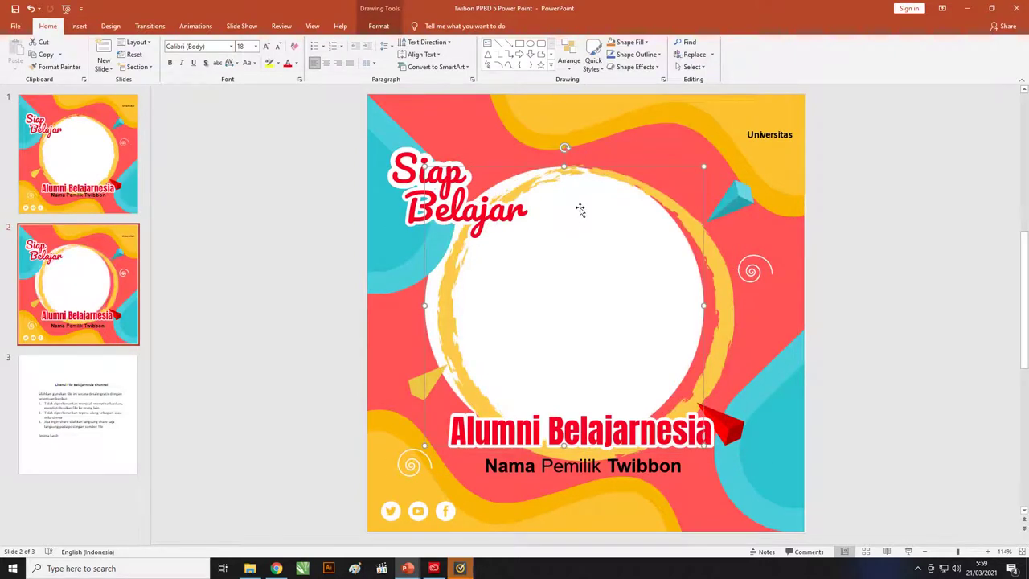
{"action": "key", "text": "ctrl+z"}
{"action": "key", "text": "ctrl+z"}
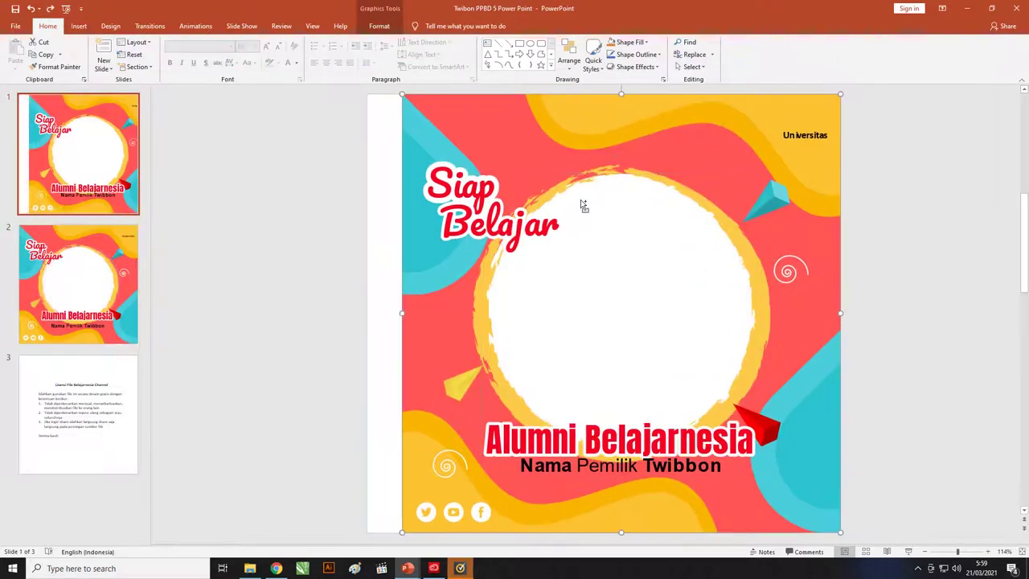
{"action": "key", "text": "ctrl+z"}
{"action": "key", "text": "ctrl+z"}
{"action": "key", "text": "ctrl+z"}
{"action": "key", "text": "ctrl+z"}
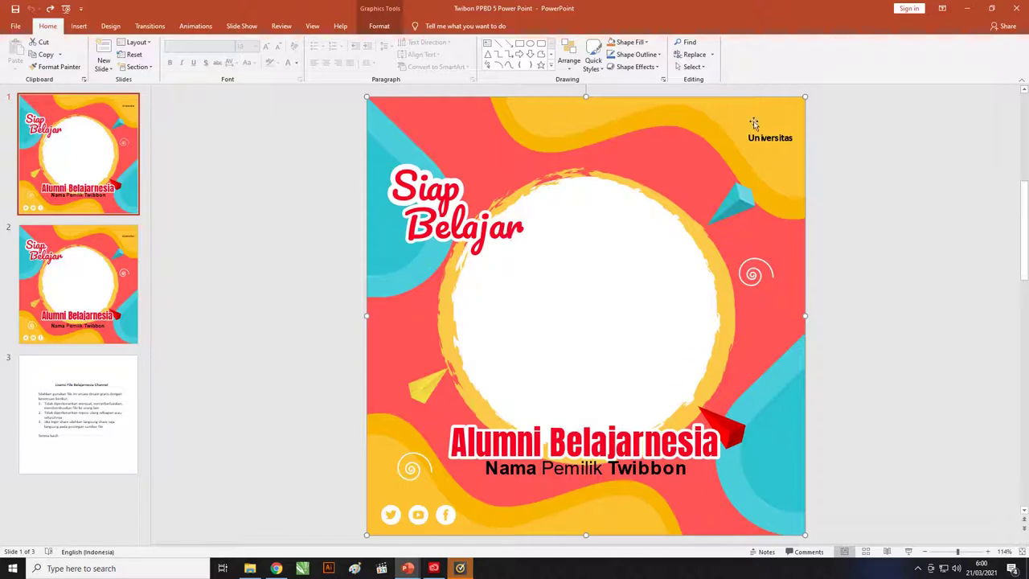
Insert logo-2150297_1280 from the Pictures folder onto slide 1.
{"action": "left_click", "coordinate": [78, 26]}
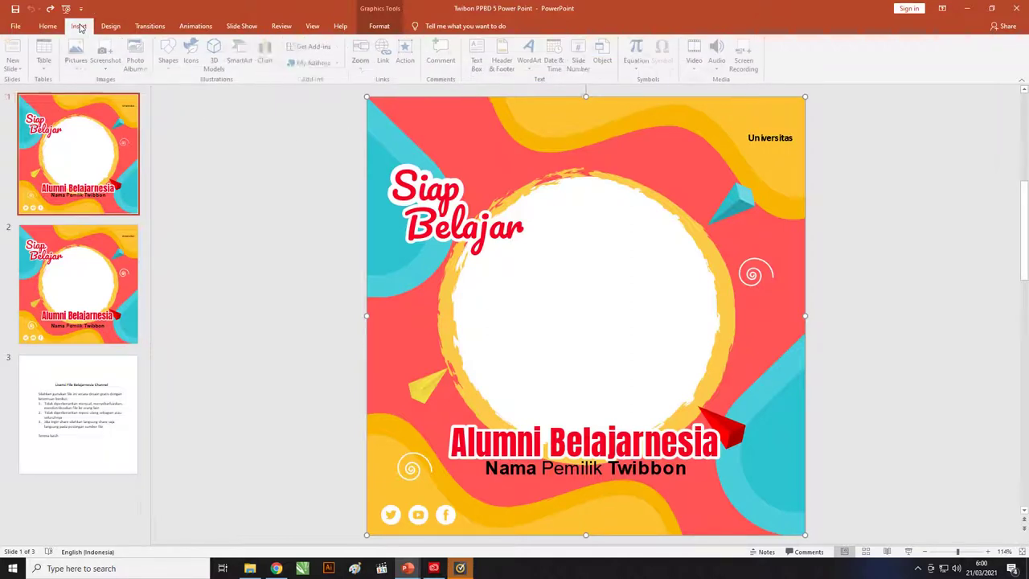
{"action": "left_click", "coordinate": [87, 68]}
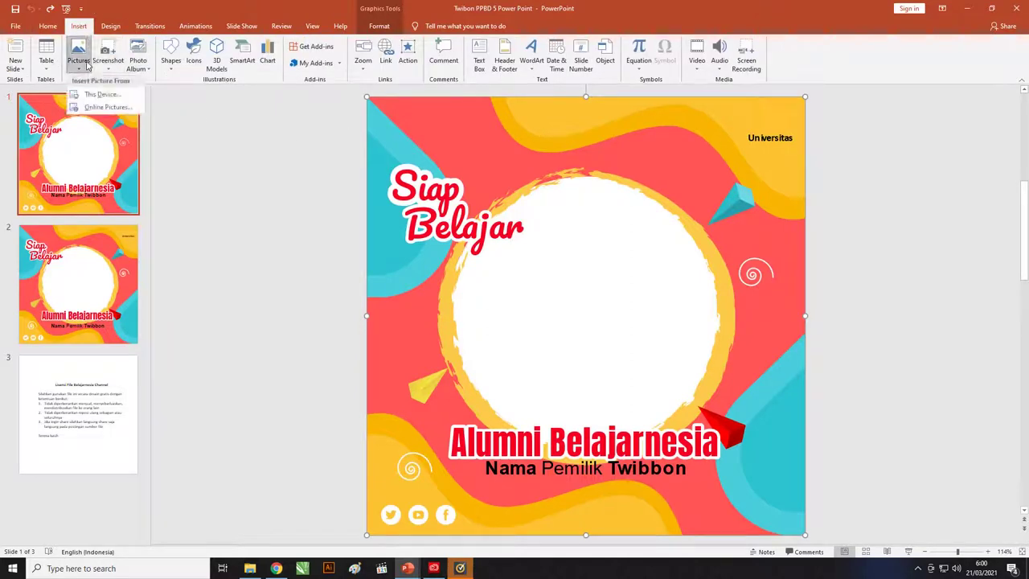
{"action": "left_click", "coordinate": [96, 96]}
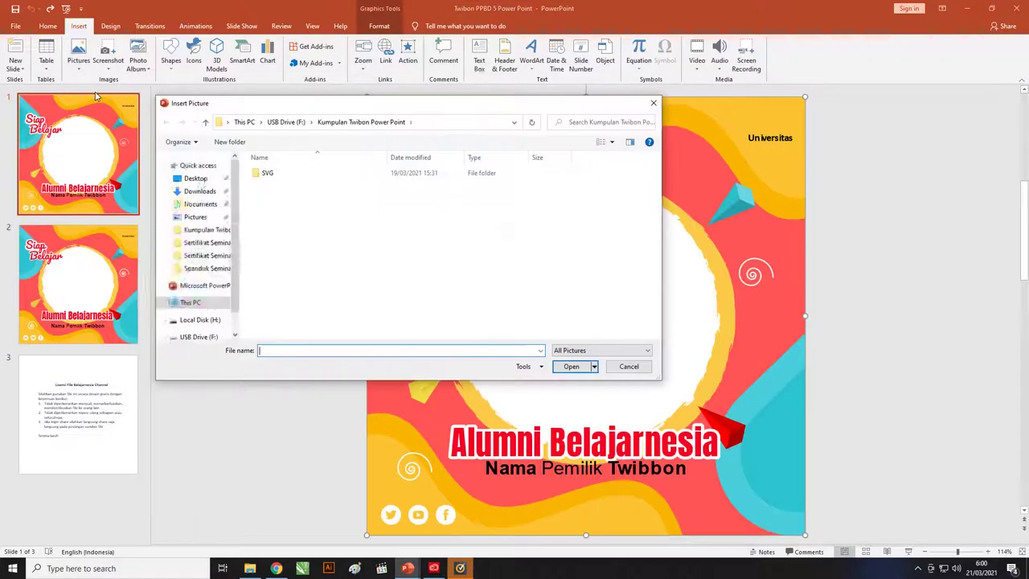
{"action": "left_click", "coordinate": [197, 239]}
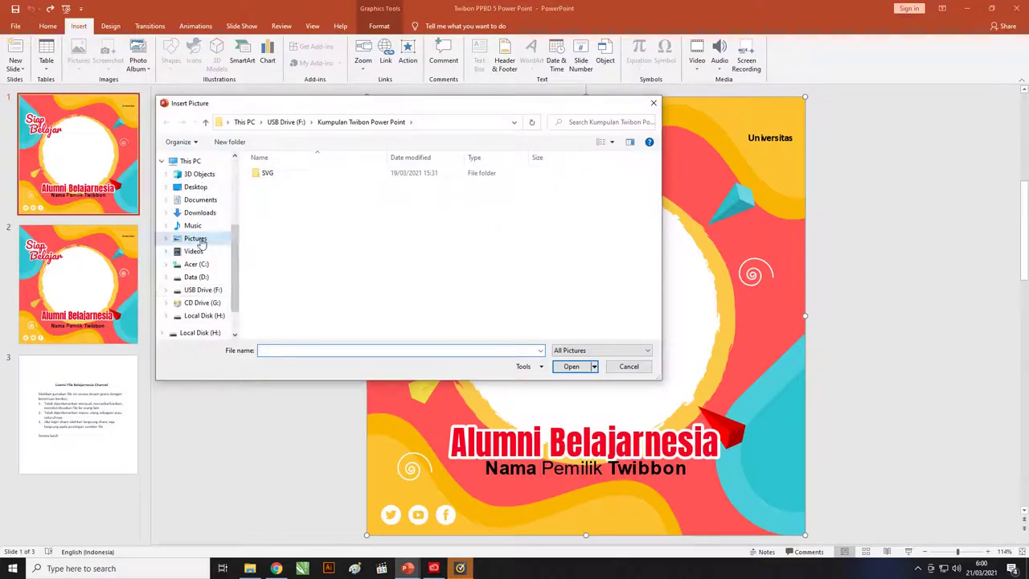
{"action": "left_click", "coordinate": [621, 215]}
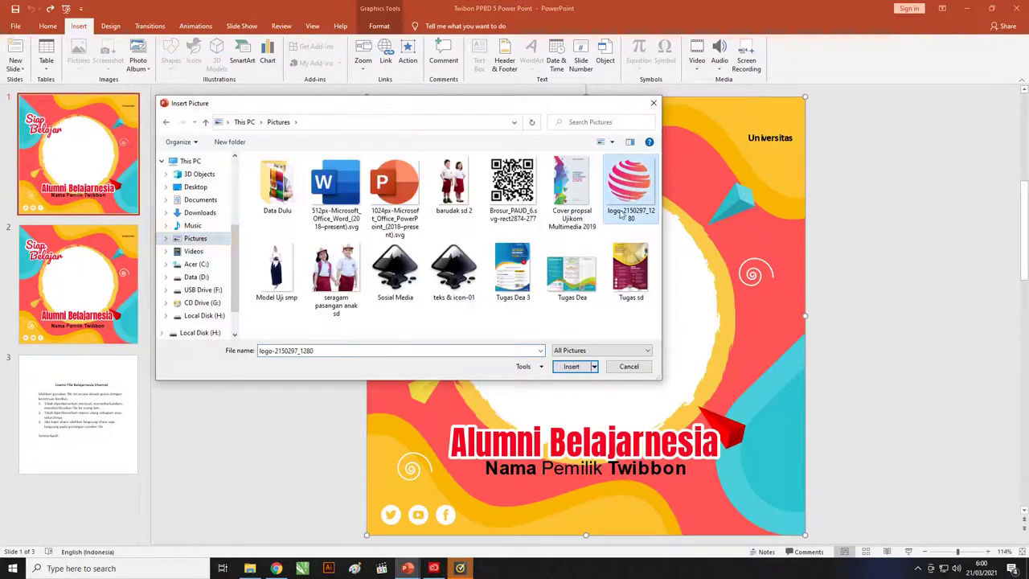
{"action": "left_click", "coordinate": [570, 366]}
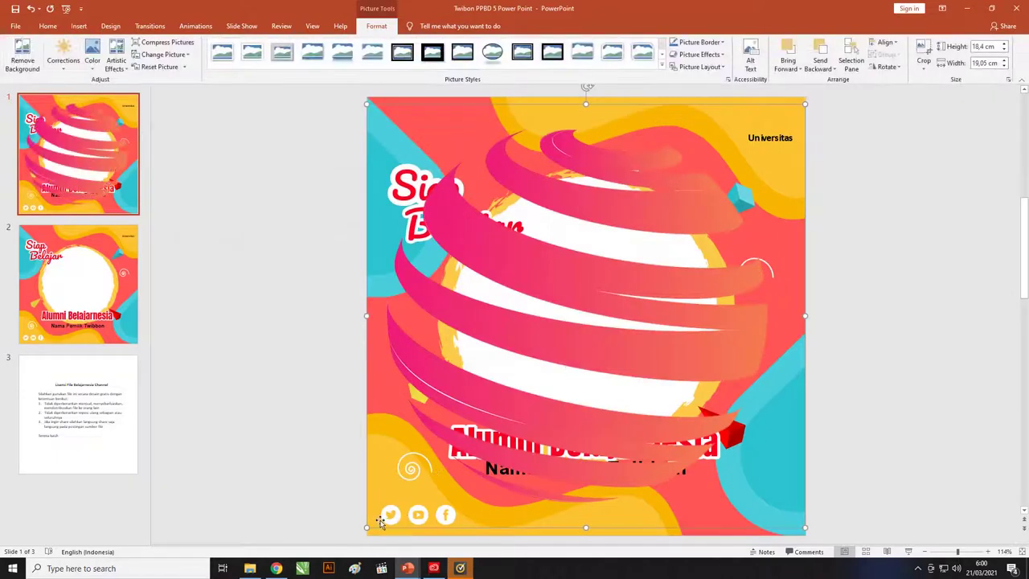
Shrink the logo to sit above 'Universitas' and compare slides 1 and 2.
{"action": "mouse_move", "coordinate": [366, 527]}
{"action": "left_mouse_down"}
{"action": "mouse_move", "coordinate": [764, 143]}
{"action": "mouse_move", "coordinate": [771, 108]}
{"action": "left_mouse_up"}
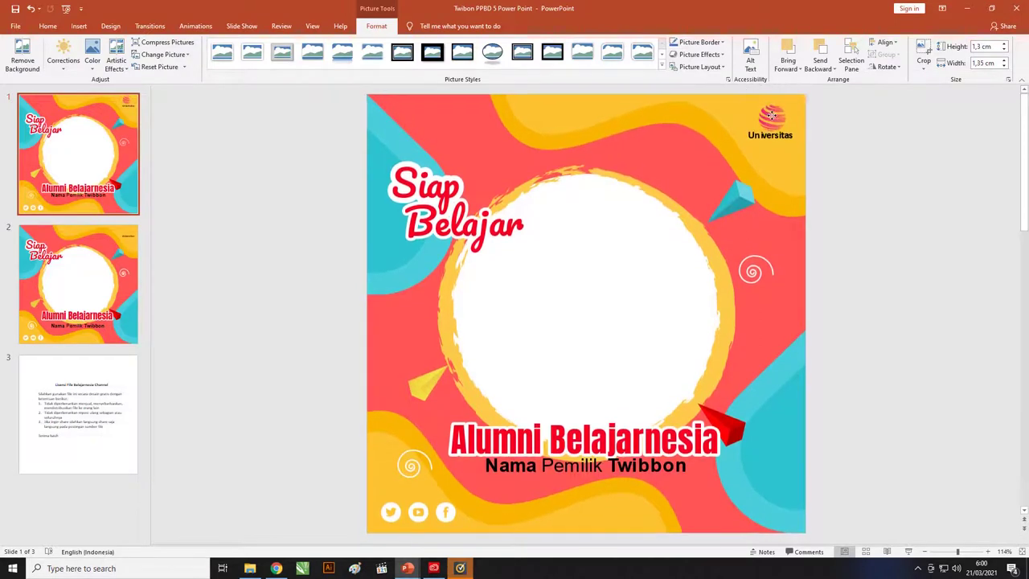
{"action": "left_click_drag", "start_coordinate": [771, 109], "coordinate": [771, 113]}
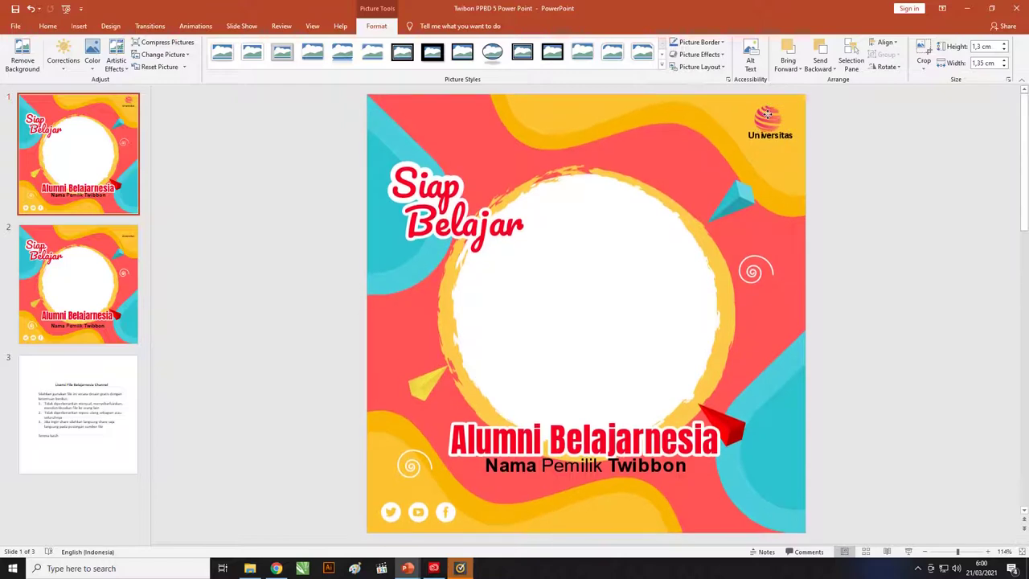
{"action": "left_click", "coordinate": [103, 150]}
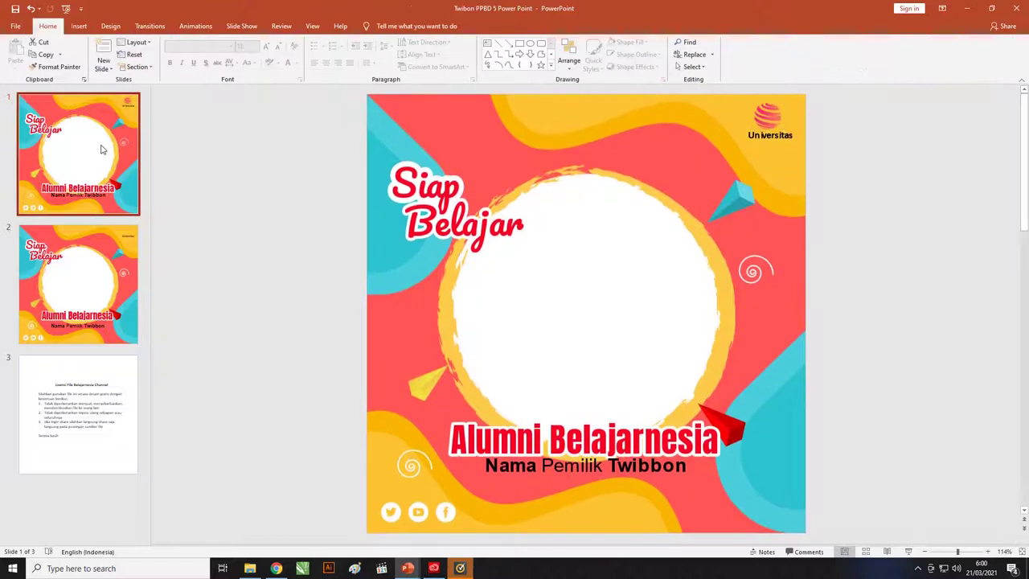
{"action": "left_click", "coordinate": [101, 291]}
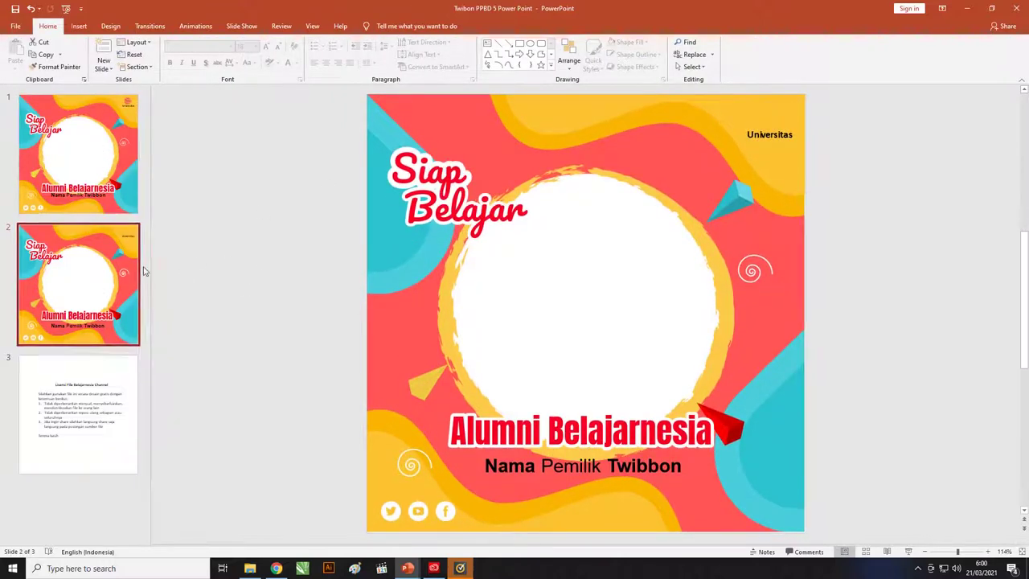
{"action": "key", "text": "Up"}
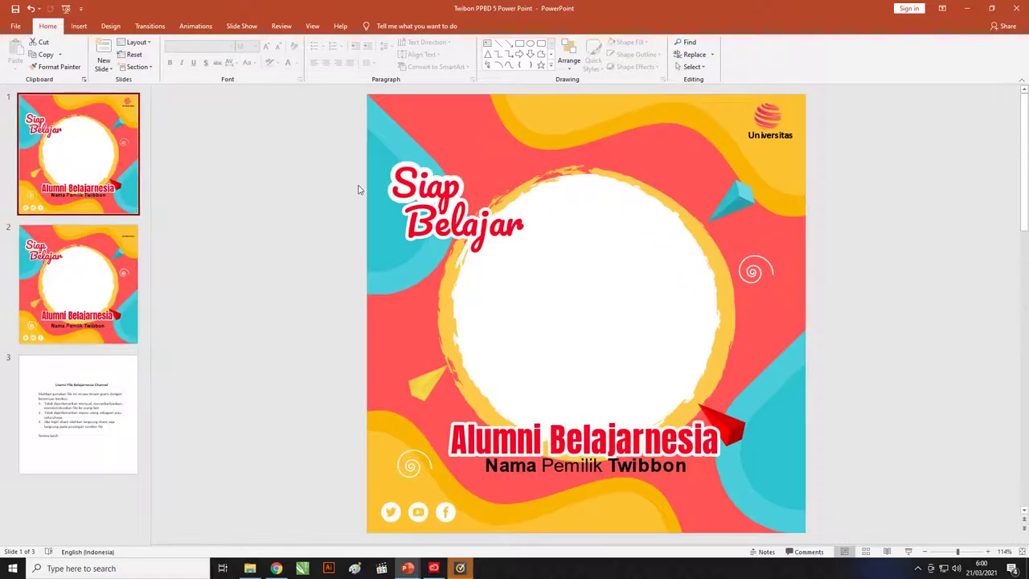
{"action": "left_click", "coordinate": [91, 263]}
{"action": "key", "text": "Up"}
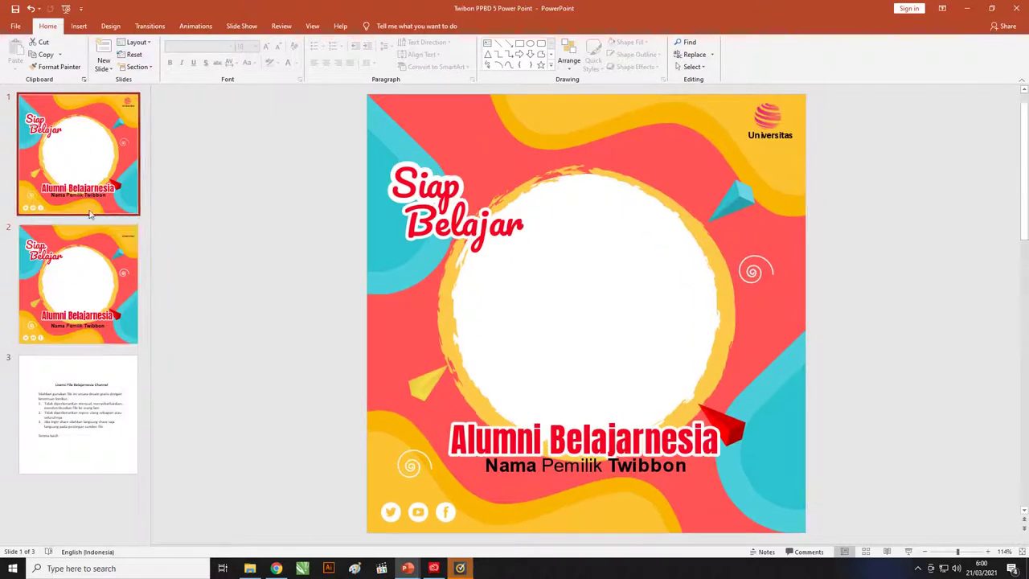
{"action": "key", "text": "Down"}
{"action": "key", "text": "Up"}
{"action": "key", "text": "Down"}
{"action": "left_click", "coordinate": [98, 167]}
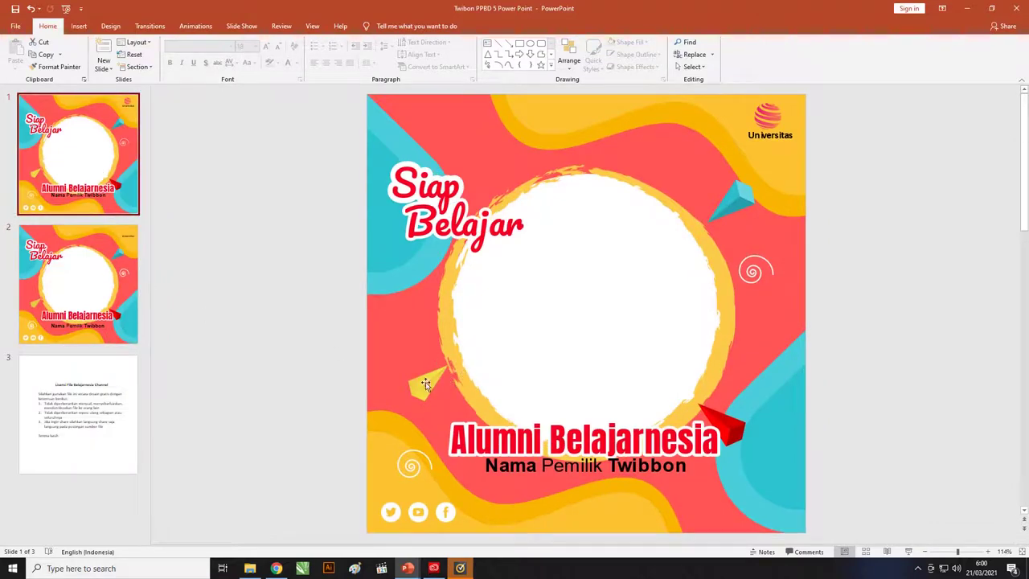
On slide 2, move the small cyan shape slightly right.
{"action": "key", "text": "Down"}
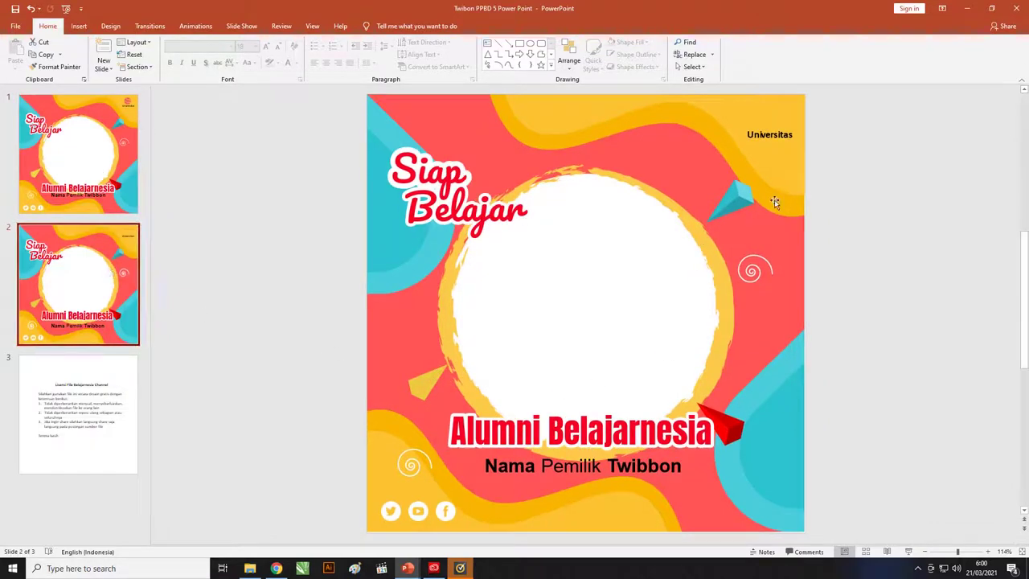
{"action": "left_click", "coordinate": [751, 197]}
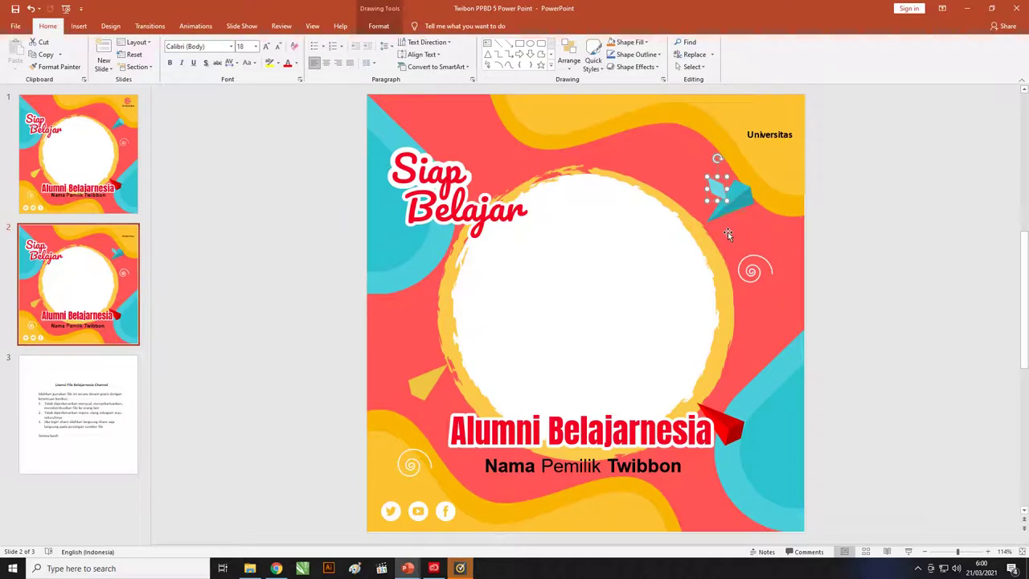
{"action": "left_click_drag", "start_coordinate": [728, 233], "coordinate": [753, 236]}
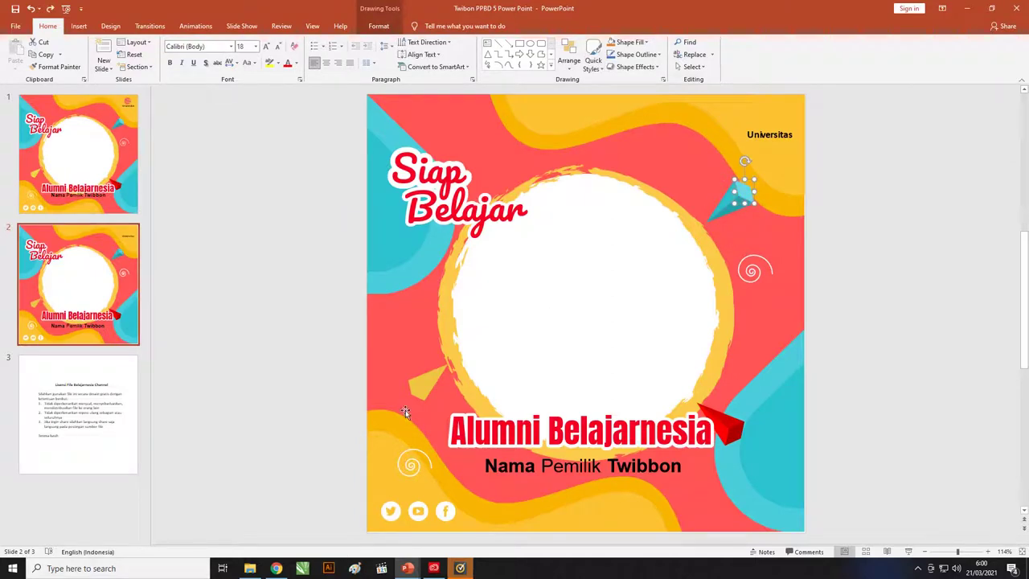
{"action": "mouse_move", "coordinate": [408, 568]}
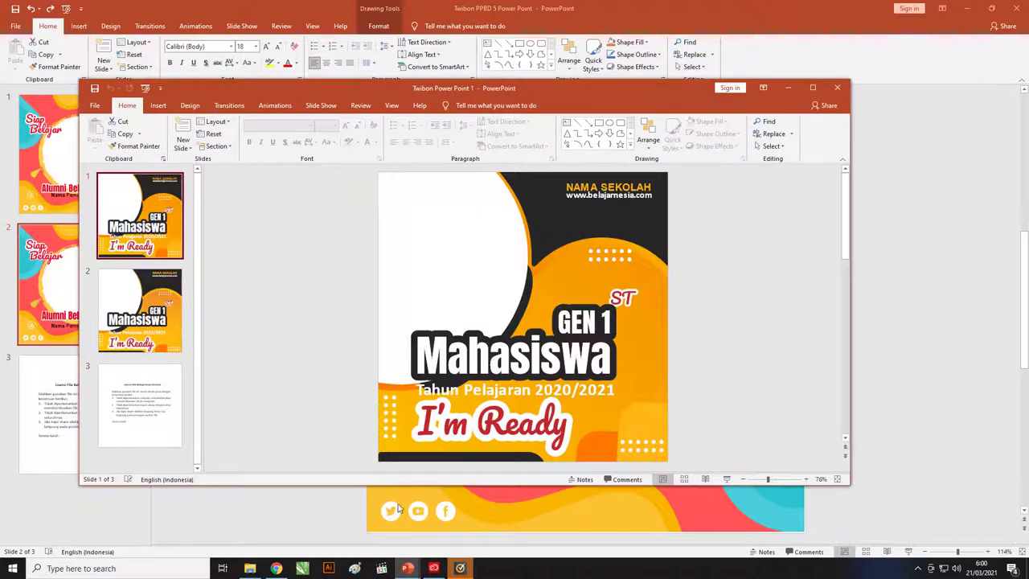
Switch to Twibon PPBD 1 on slide 1, undoing an accidental picture move and copy.
{"action": "left_click", "coordinate": [466, 522]}
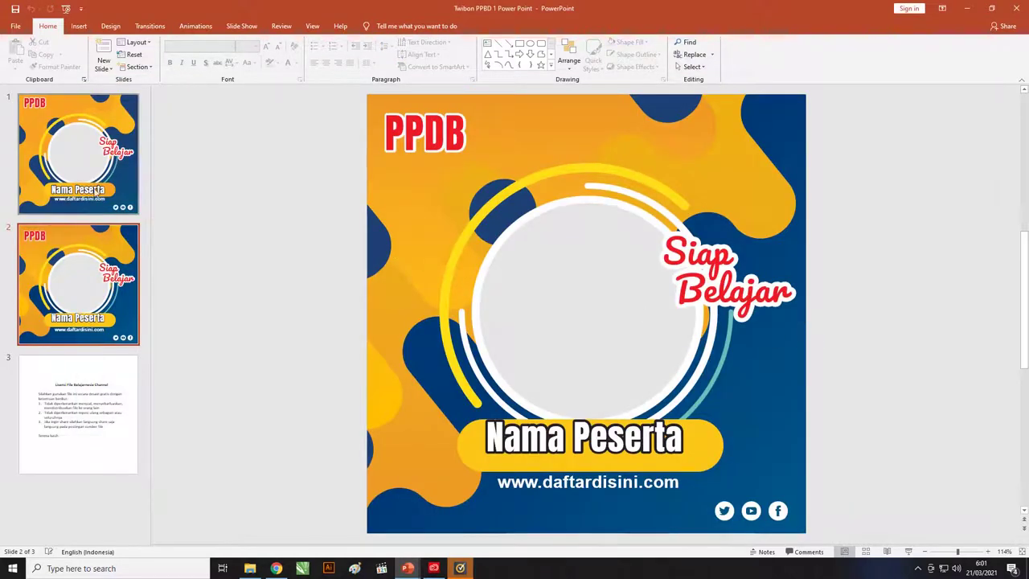
{"action": "left_click", "coordinate": [95, 187]}
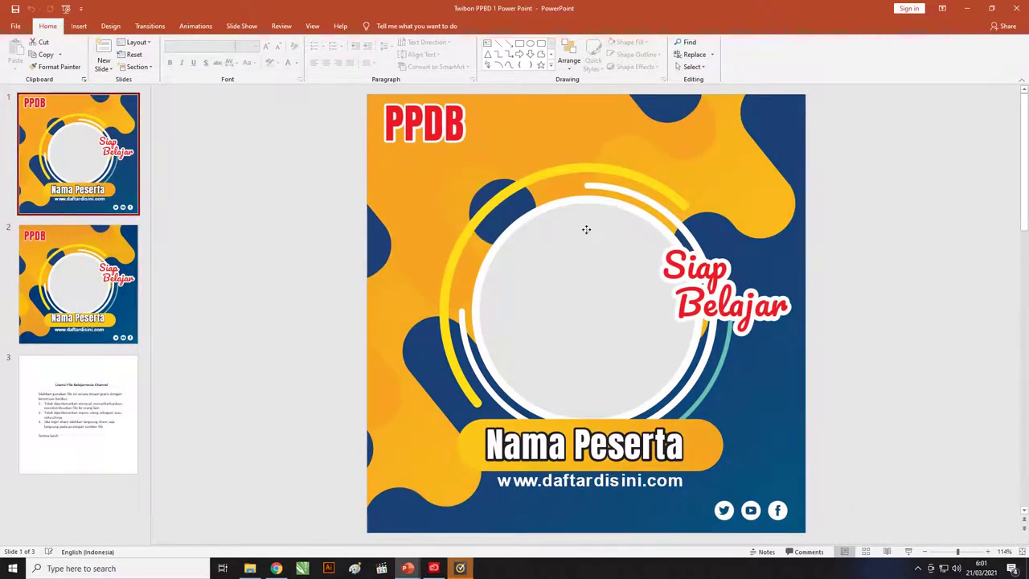
{"action": "left_click_drag", "start_coordinate": [586, 229], "coordinate": [537, 230]}
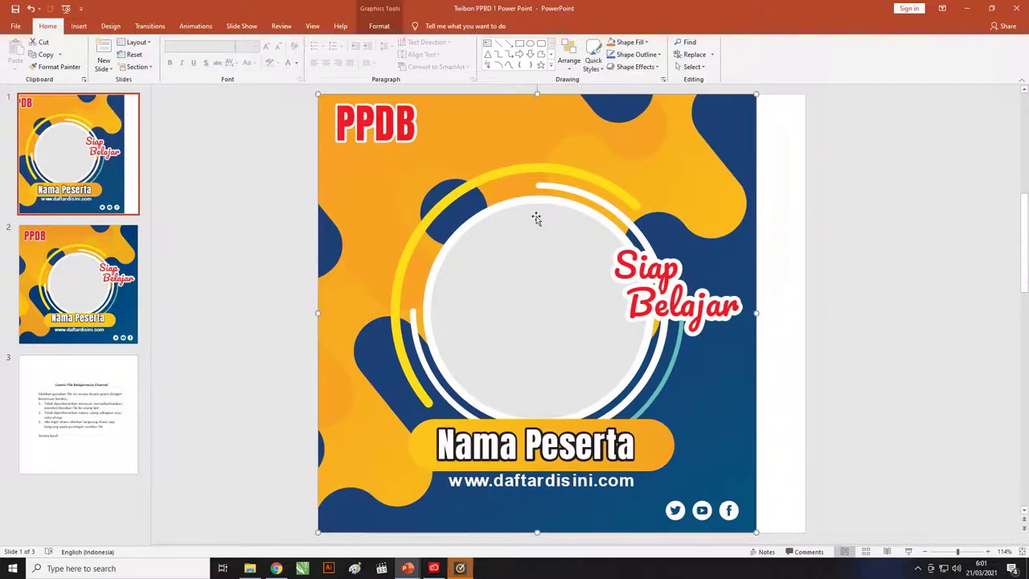
{"action": "key", "text": "ctrl+z"}
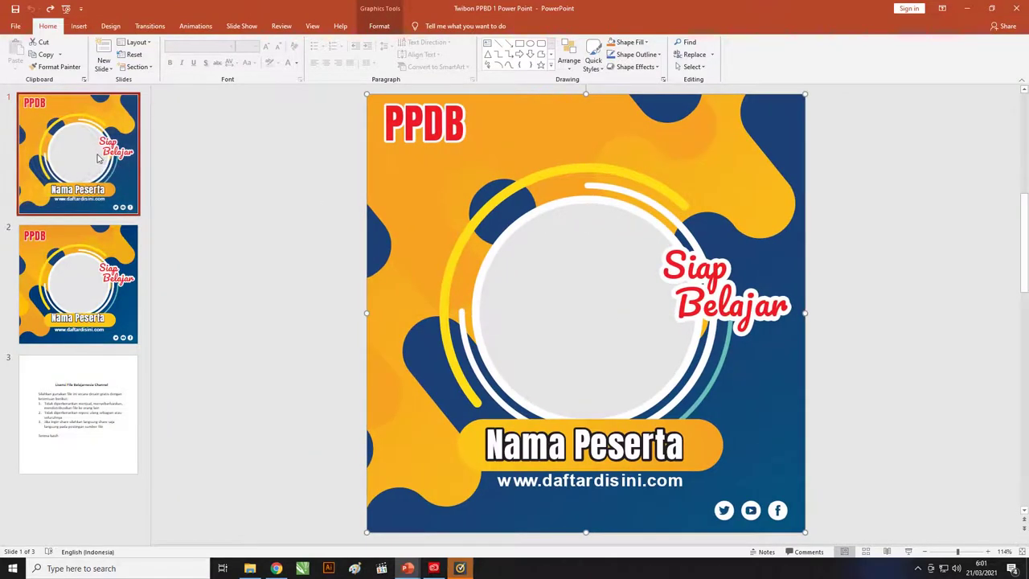
{"action": "key", "text": "ctrl+d"}
{"action": "key", "text": "ctrl+z"}
Duplicate slide 1 with Ctrl+D and select the frame picture on the new slide 2.
{"action": "left_click", "coordinate": [98, 158]}
{"action": "key", "text": "ctrl+d"}
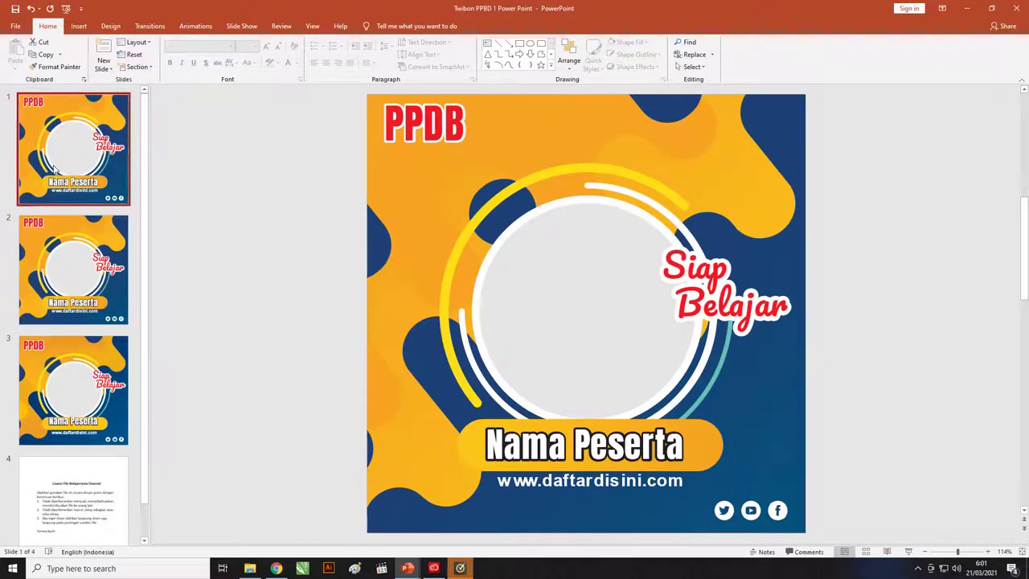
{"action": "left_click", "coordinate": [67, 162]}
{"action": "key", "text": "ctrl+z"}
{"action": "key", "text": "ctrl+z"}
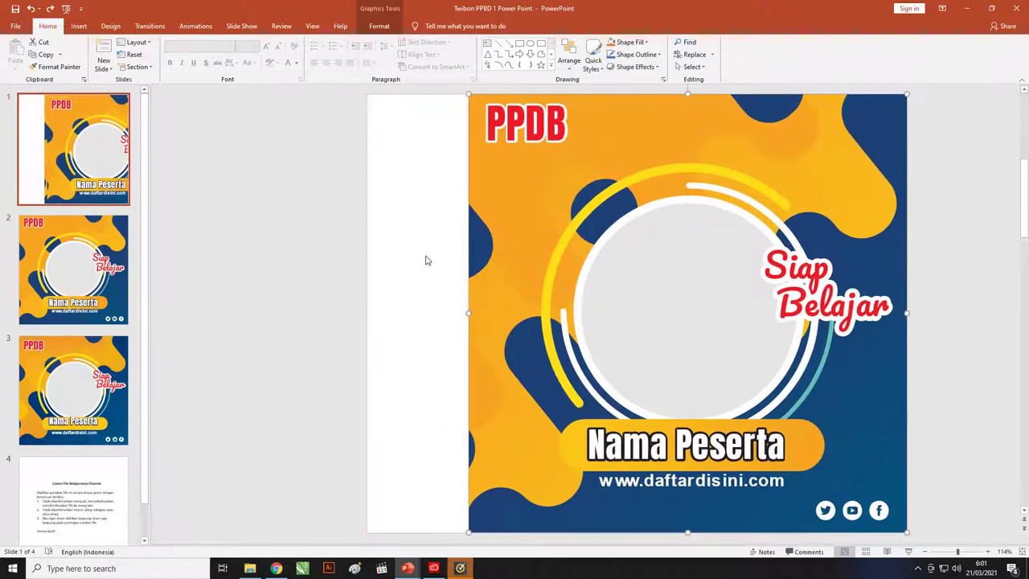
{"action": "key", "text": "ctrl+z"}
{"action": "left_click", "coordinate": [64, 279]}
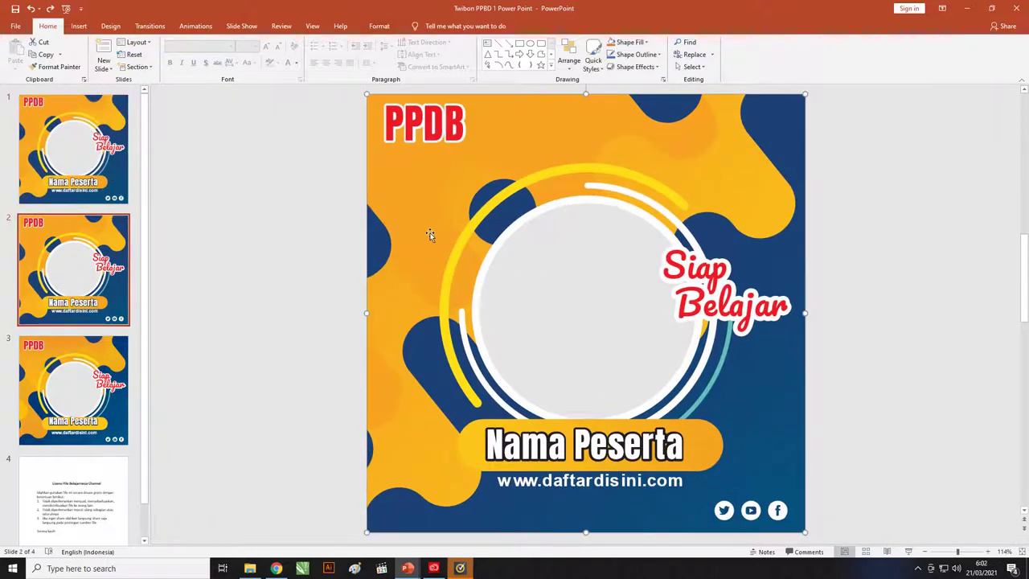
{"action": "left_click_drag", "start_coordinate": [478, 226], "coordinate": [504, 226]}
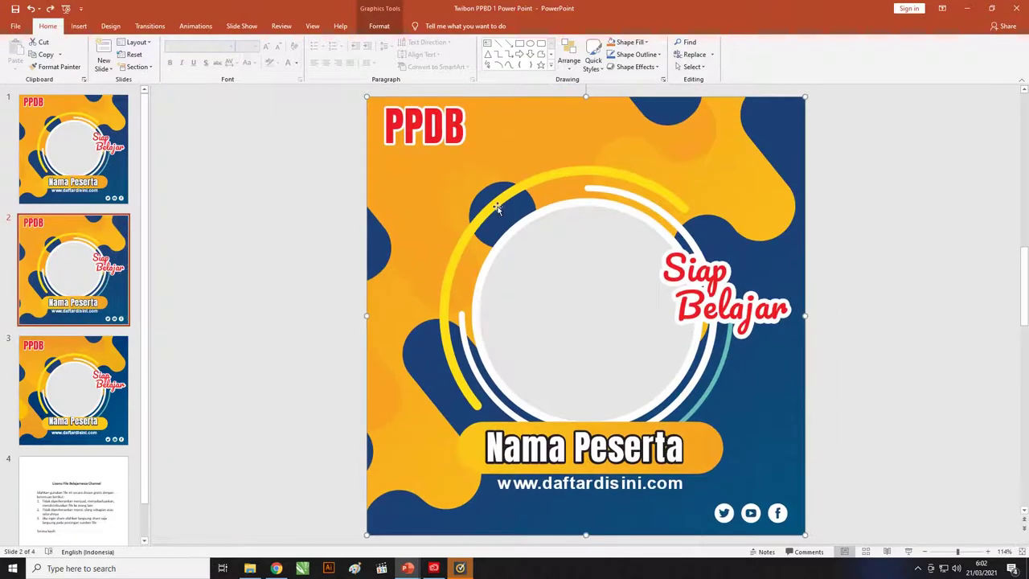
{"action": "right_click", "coordinate": [497, 207]}
{"action": "mouse_move", "coordinate": [530, 295]}
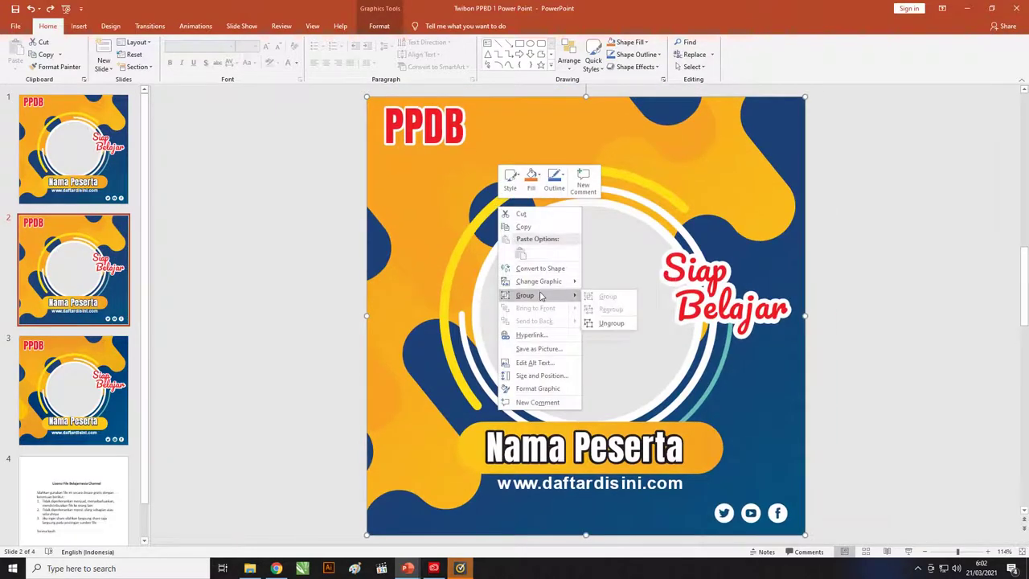
Ungroup the slide 2 frame picture, accepting conversion to a Microsoft Office drawing object.
{"action": "left_click", "coordinate": [628, 325]}
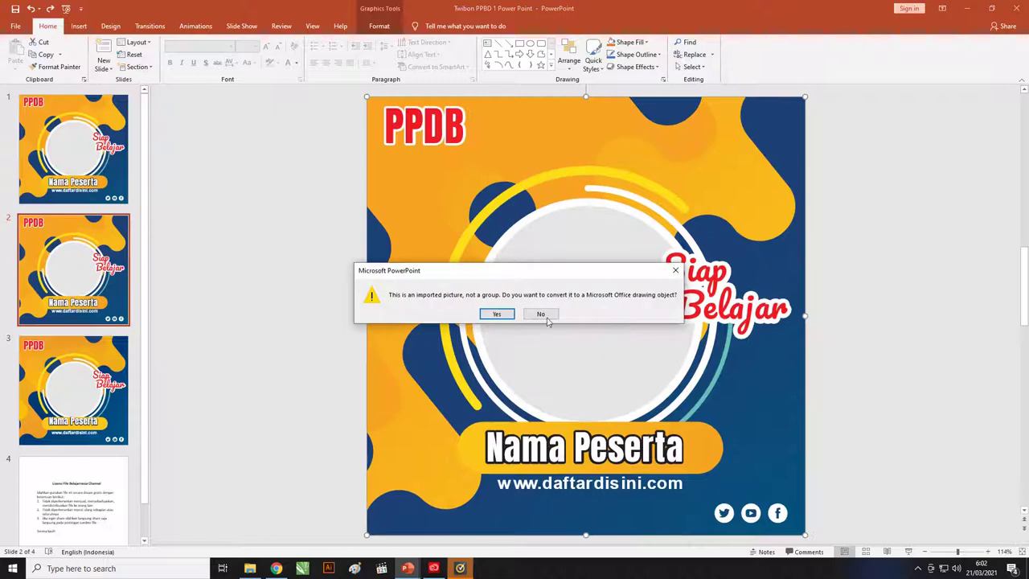
{"action": "left_click_drag", "start_coordinate": [538, 277], "coordinate": [521, 262]}
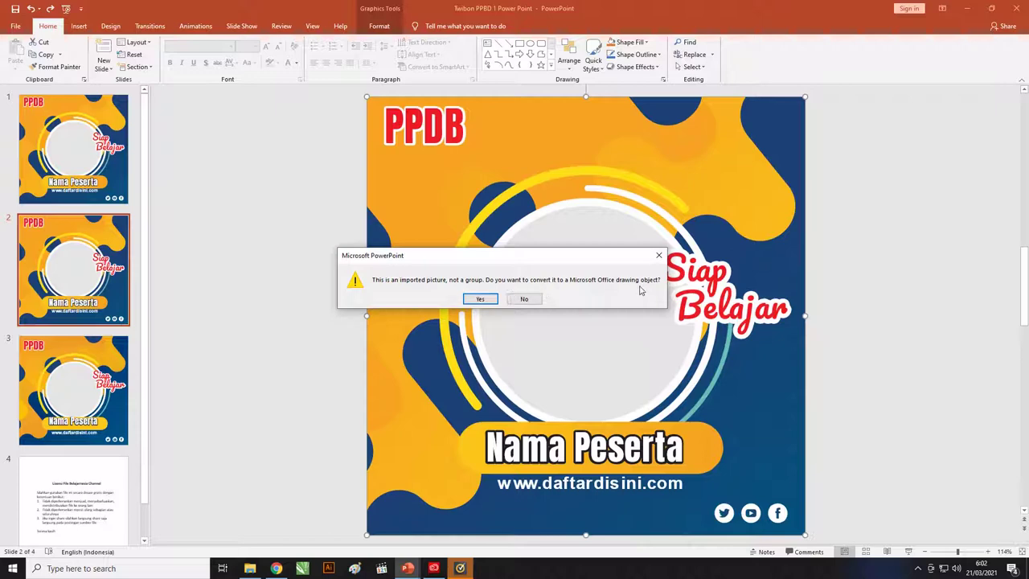
{"action": "left_click_drag", "start_coordinate": [554, 260], "coordinate": [436, 177]}
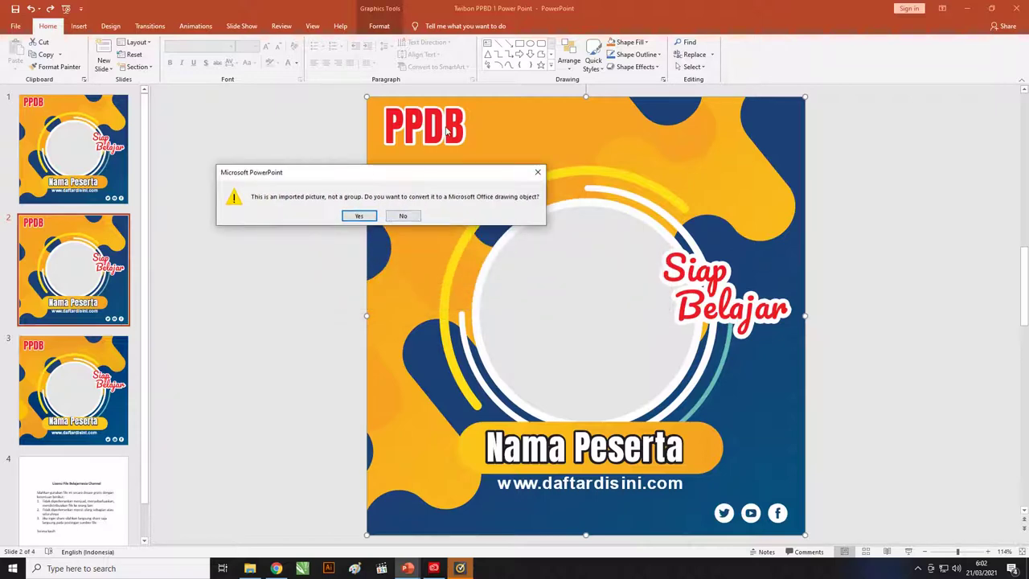
{"action": "left_click_drag", "start_coordinate": [445, 172], "coordinate": [426, 171]}
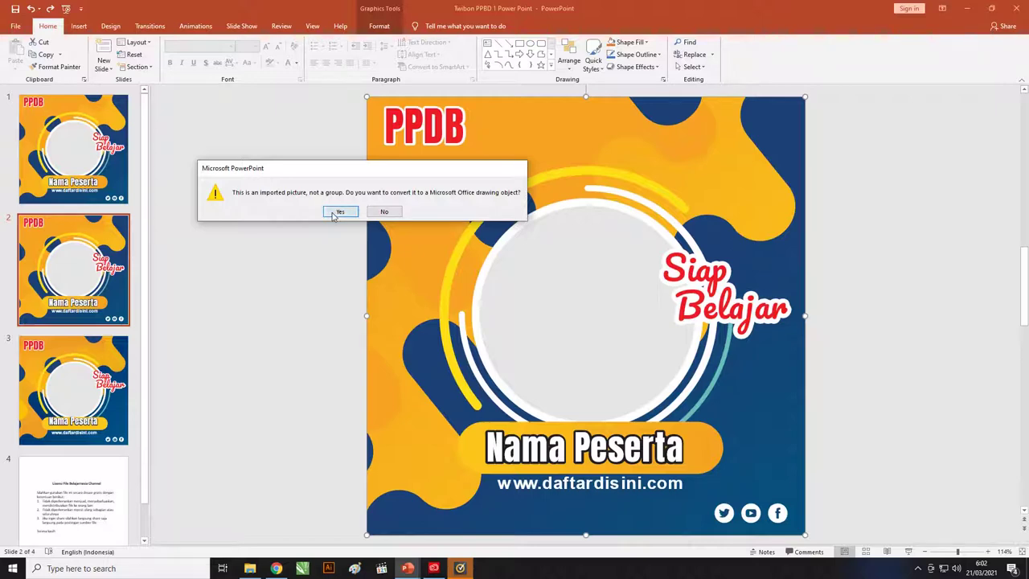
{"action": "left_click", "coordinate": [340, 211]}
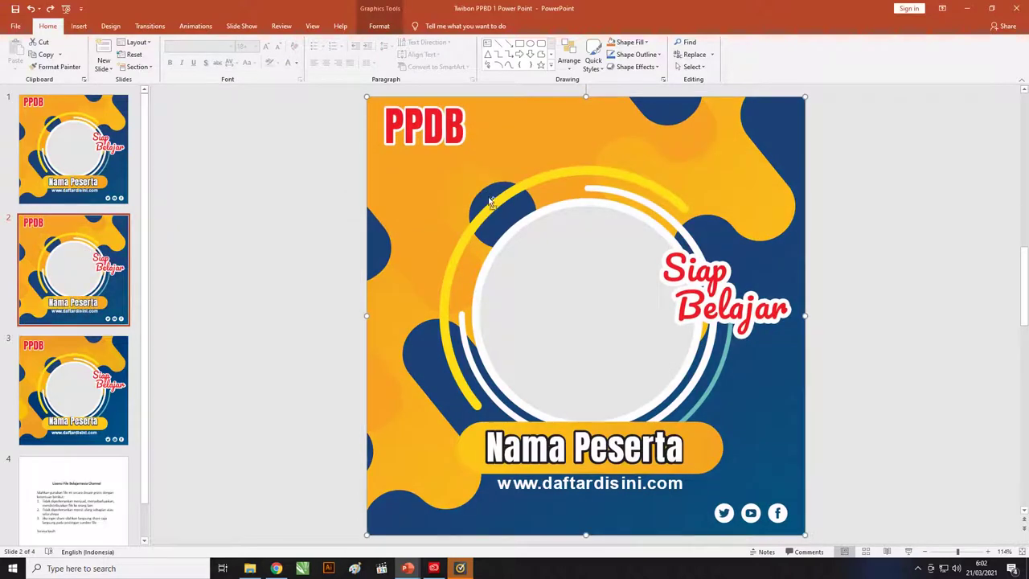
Undo and redo the drawing conversion, then ungroup the frame graphic into separate shapes.
{"action": "left_click", "coordinate": [50, 8]}
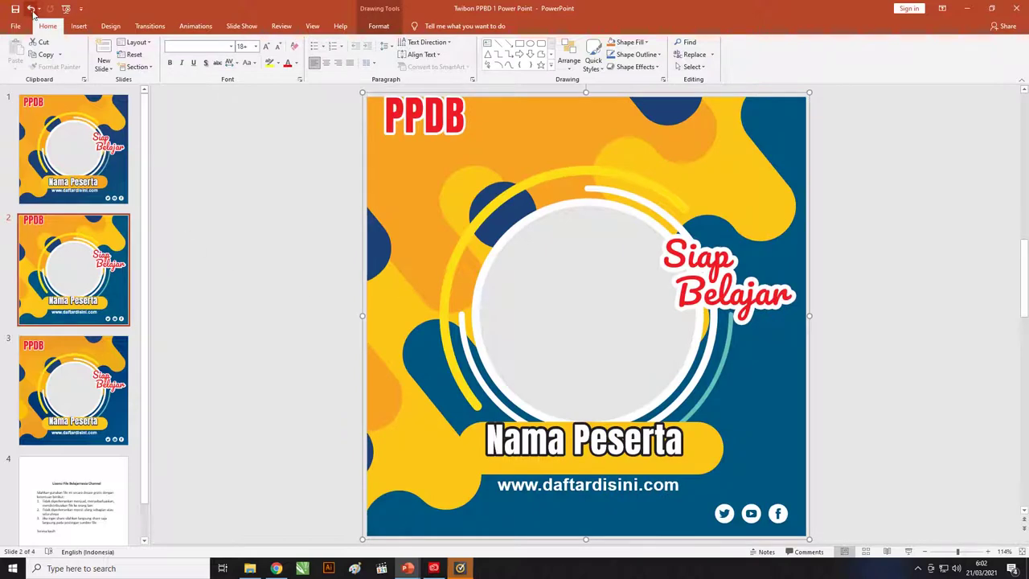
{"action": "left_click", "coordinate": [30, 8]}
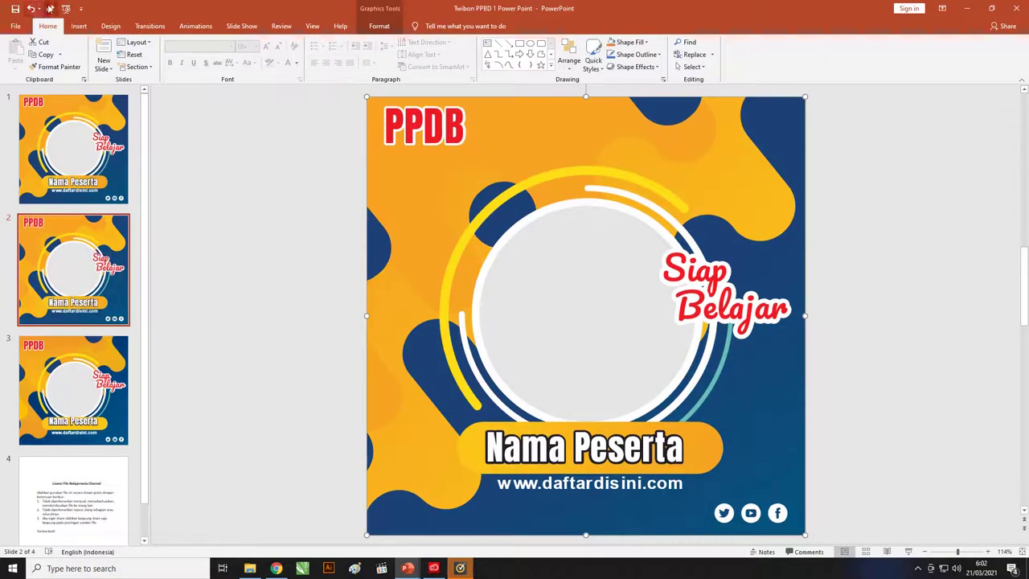
{"action": "left_click", "coordinate": [50, 8]}
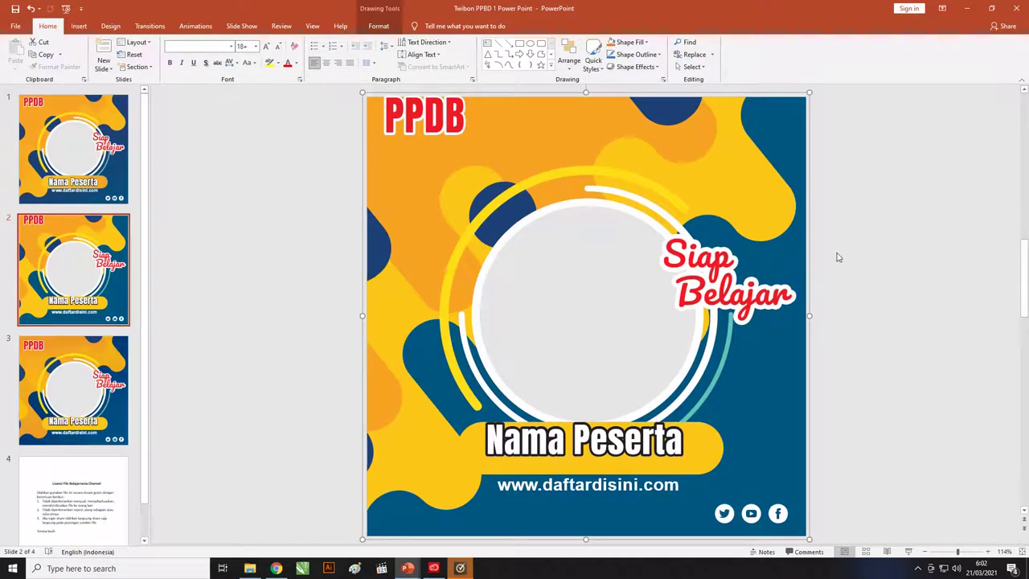
{"action": "left_click", "coordinate": [838, 256]}
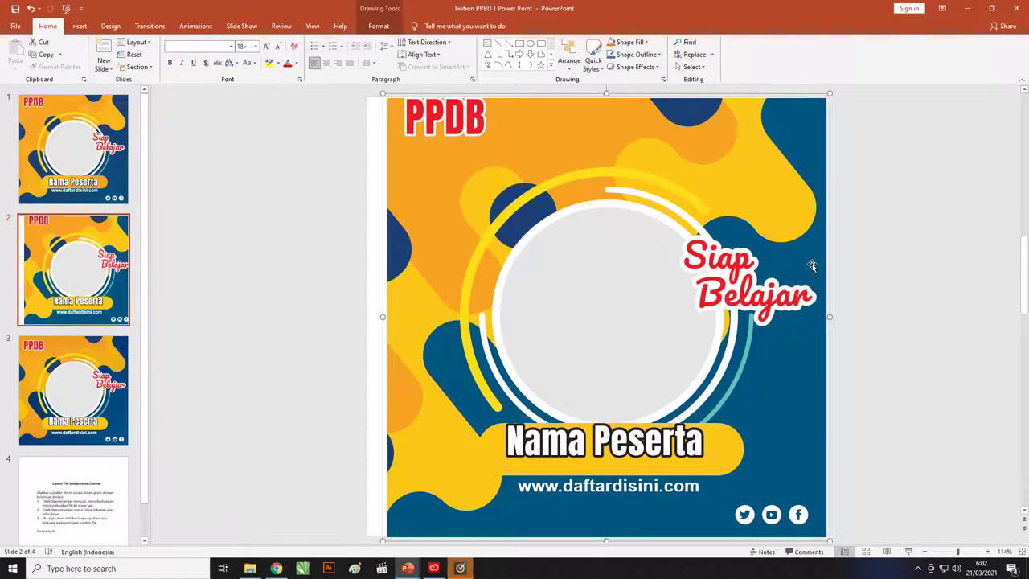
{"action": "left_click", "coordinate": [770, 266]}
{"action": "right_click", "coordinate": [770, 266]}
{"action": "mouse_move", "coordinate": [798, 325]}
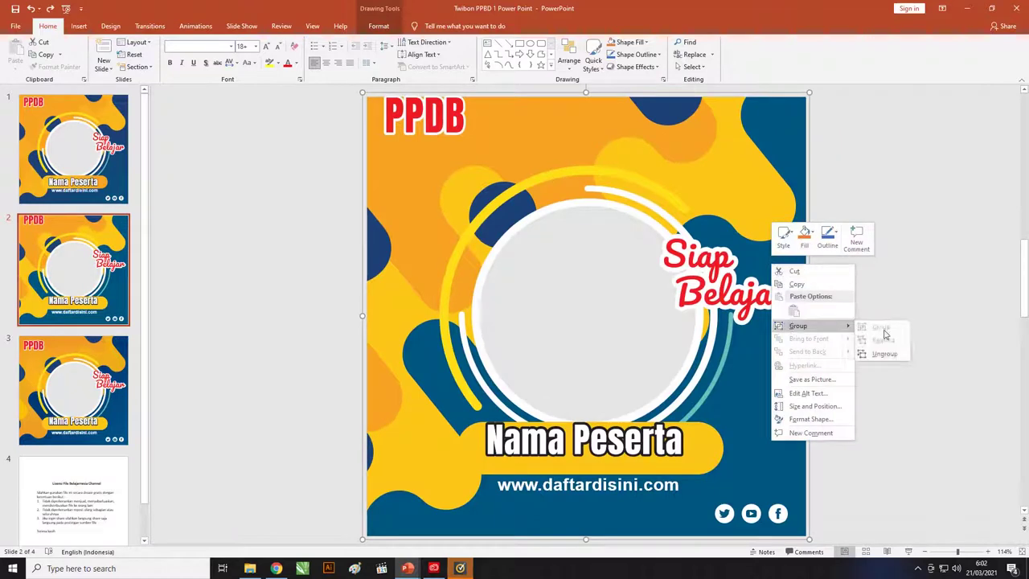
{"action": "left_click", "coordinate": [888, 354]}
Test-move the blue and yellow background shapes, undoing both moves.
{"action": "left_click", "coordinate": [833, 351]}
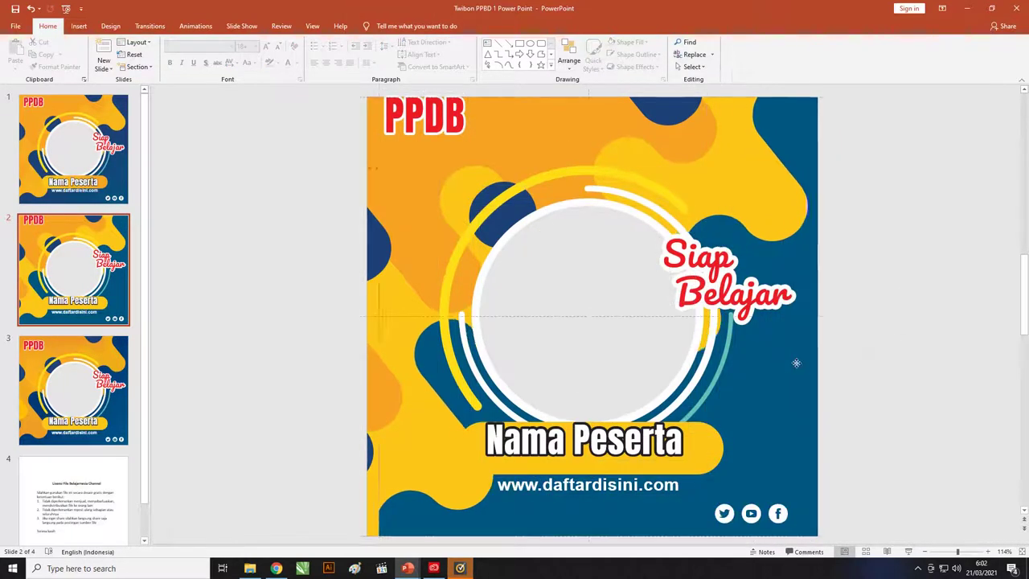
{"action": "left_click_drag", "start_coordinate": [795, 361], "coordinate": [854, 375]}
{"action": "key", "text": "ctrl+z"}
{"action": "left_click_drag", "start_coordinate": [724, 188], "coordinate": [696, 188]}
{"action": "key", "text": "ctrl+z"}
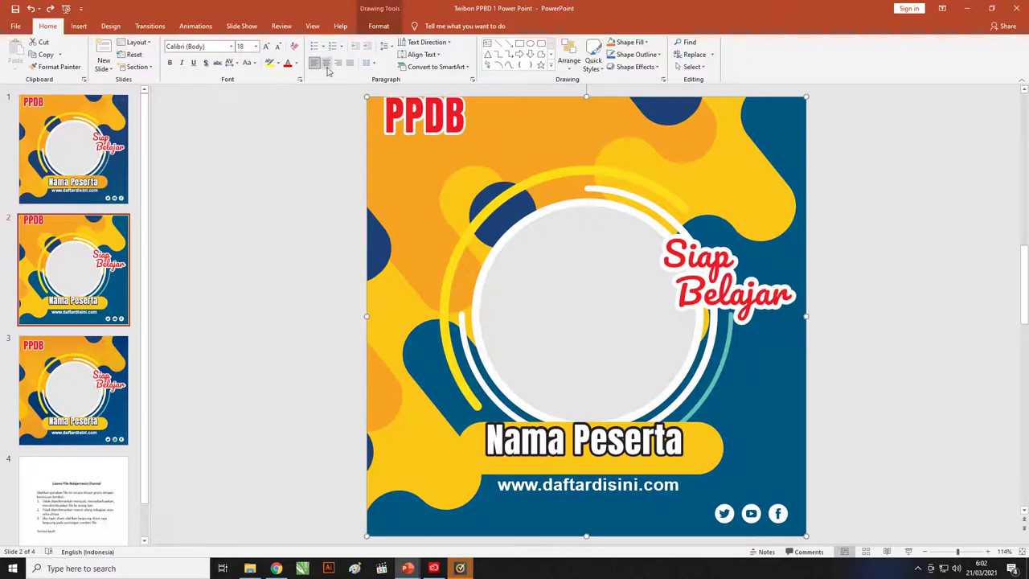
{"action": "left_click", "coordinate": [378, 26]}
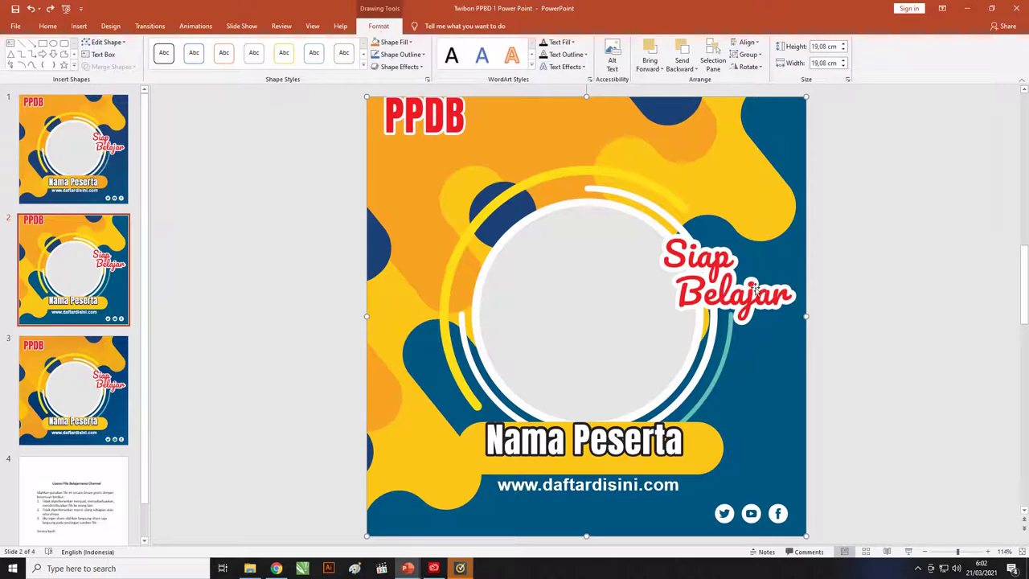
Give the background shape a preset linear gradient fill via More Gradients.
{"action": "left_click", "coordinate": [393, 42]}
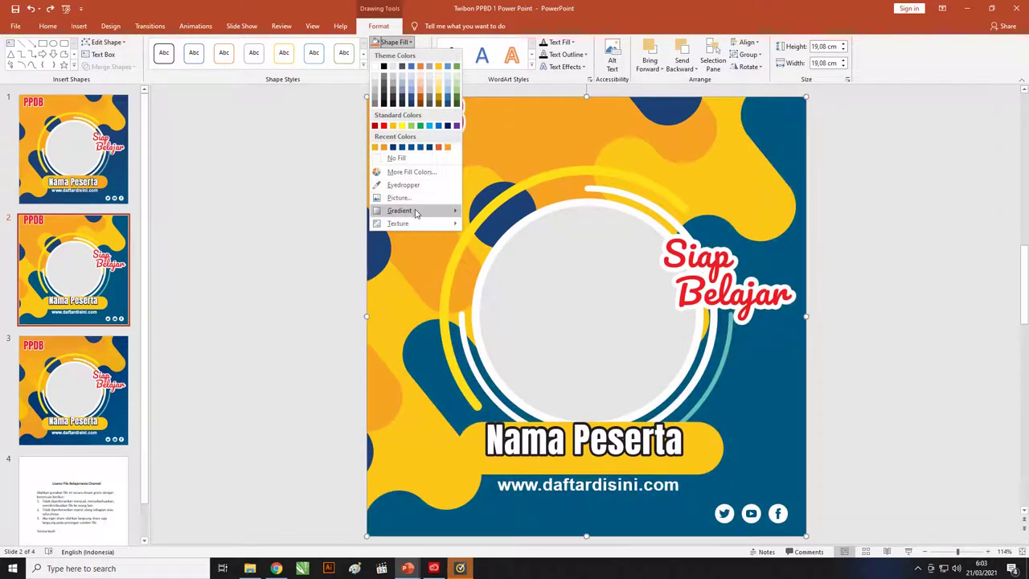
{"action": "mouse_move", "coordinate": [399, 211]}
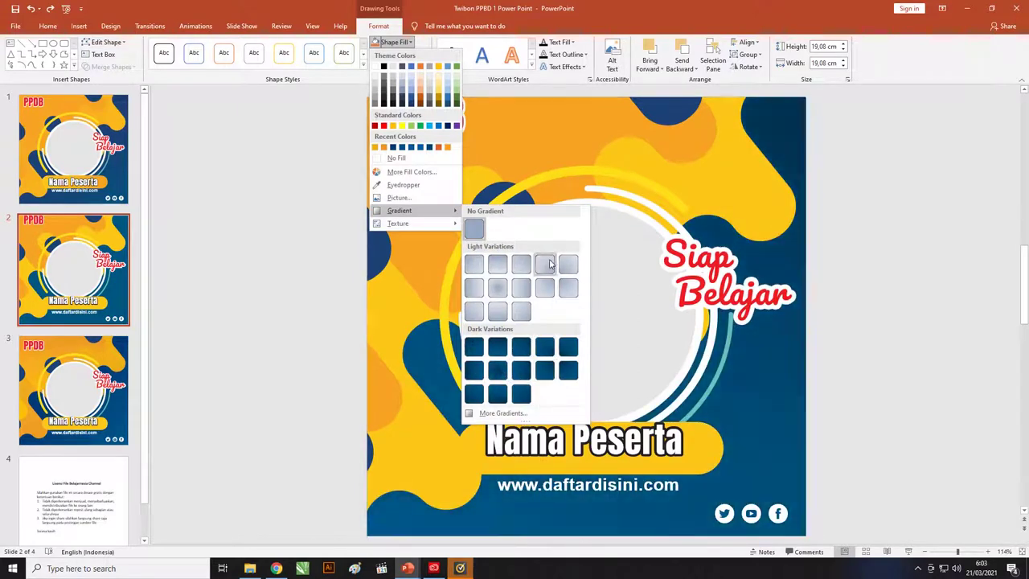
{"action": "left_click", "coordinate": [505, 413]}
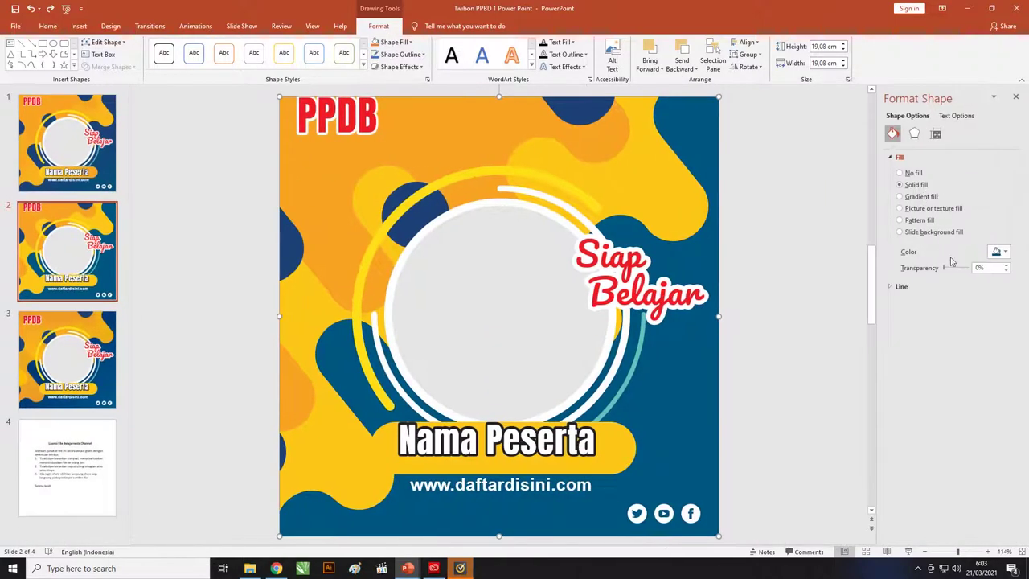
{"action": "left_click", "coordinate": [900, 197]}
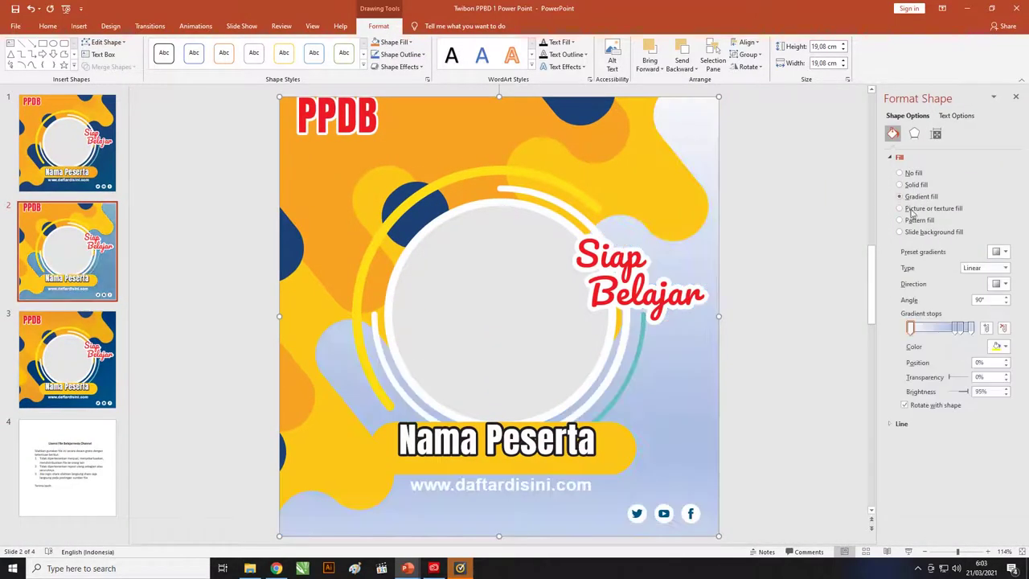
{"action": "left_click", "coordinate": [1003, 255]}
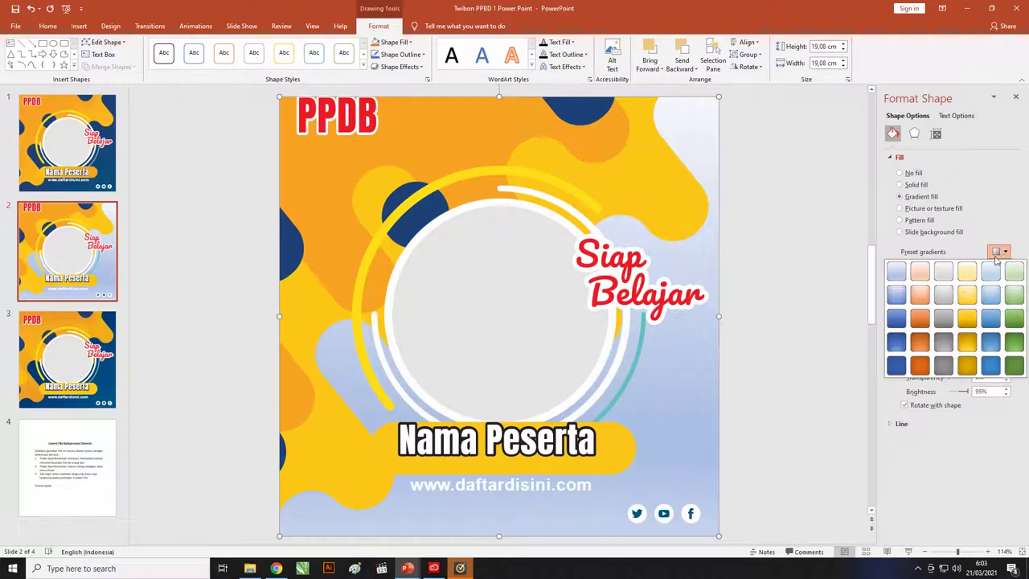
{"action": "left_click", "coordinate": [926, 326]}
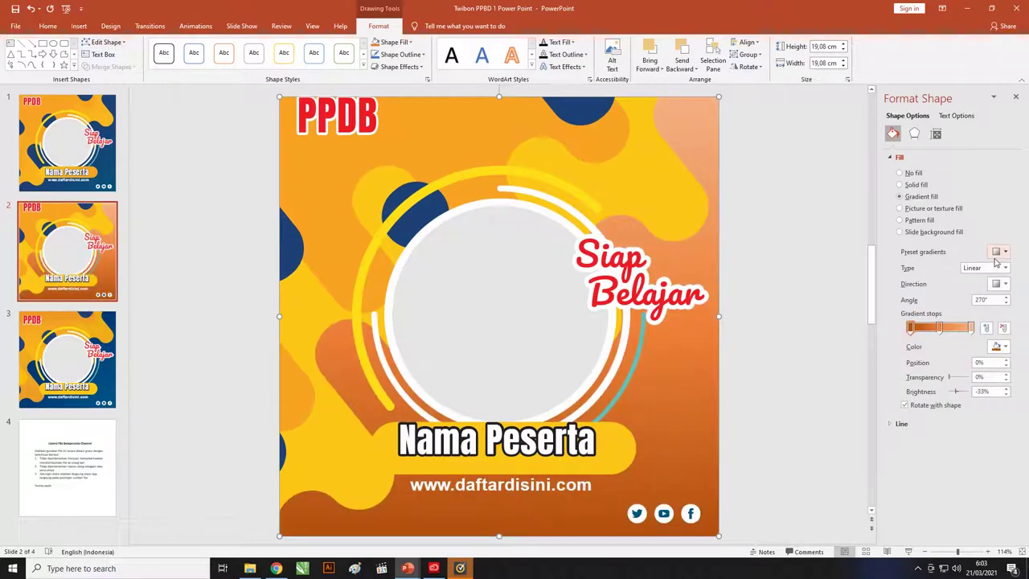
Remove the middle gradient stop and make both remaining stops dark blue.
{"action": "left_click", "coordinate": [939, 327]}
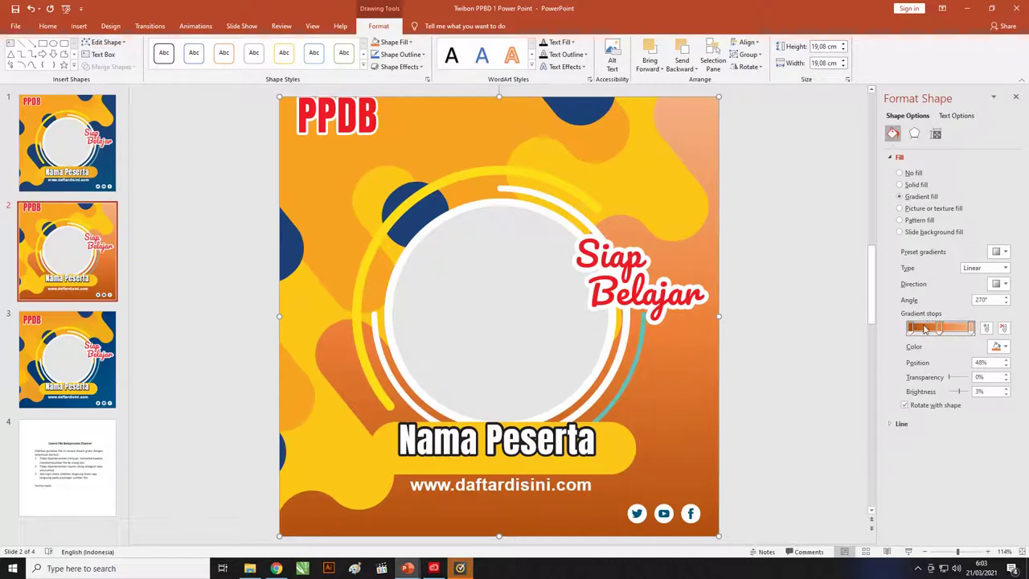
{"action": "left_click", "coordinate": [1003, 329]}
{"action": "left_click", "coordinate": [971, 329]}
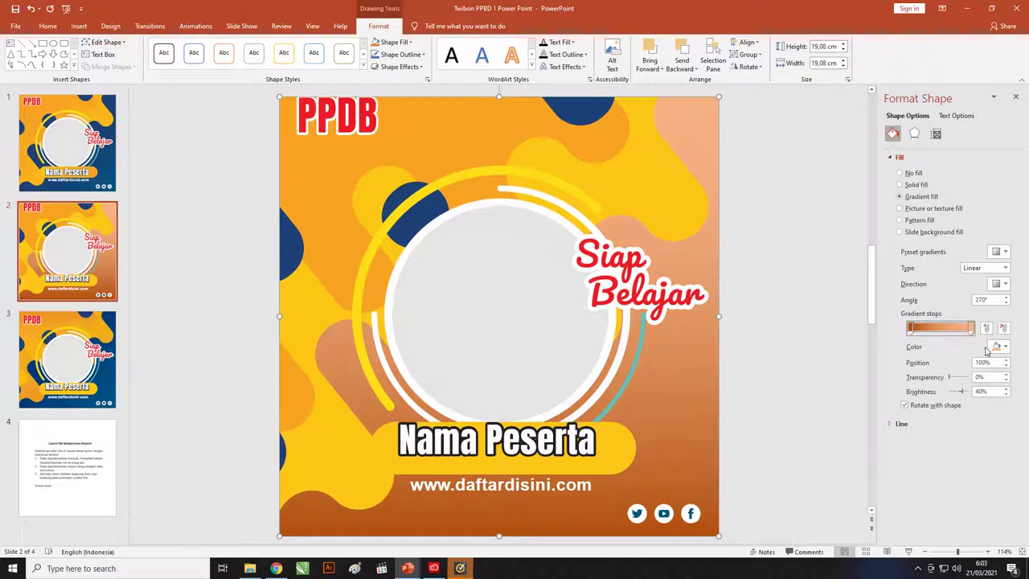
{"action": "left_click", "coordinate": [1006, 347]}
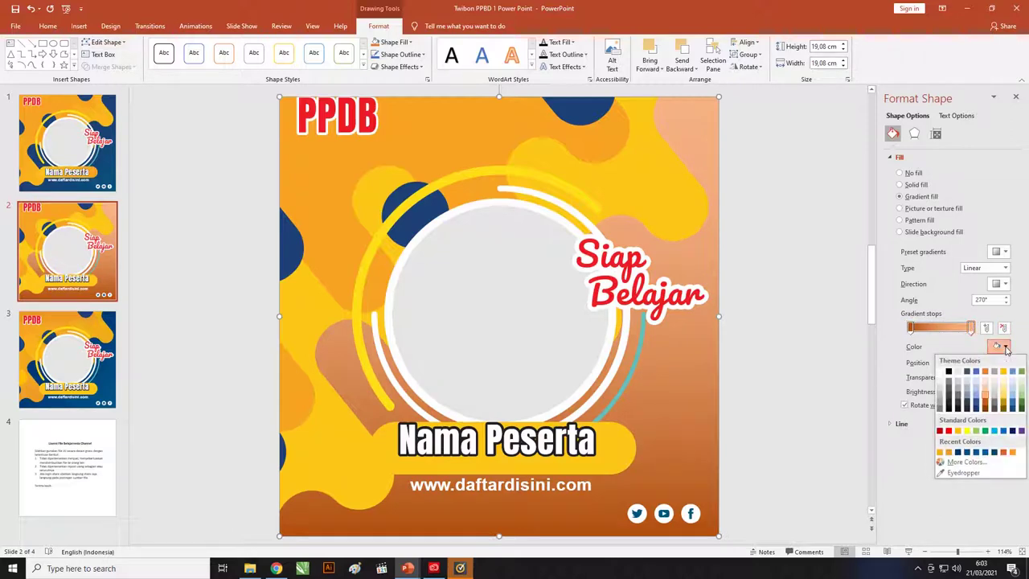
{"action": "left_click", "coordinate": [964, 452]}
{"action": "left_click", "coordinate": [911, 328]}
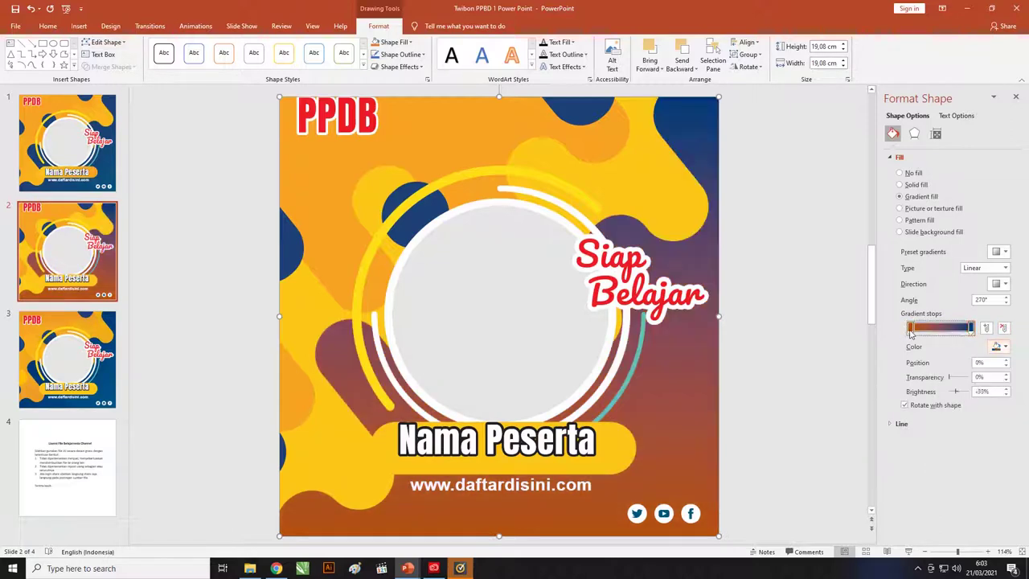
{"action": "left_click", "coordinate": [1005, 347]}
{"action": "left_click", "coordinate": [974, 406]}
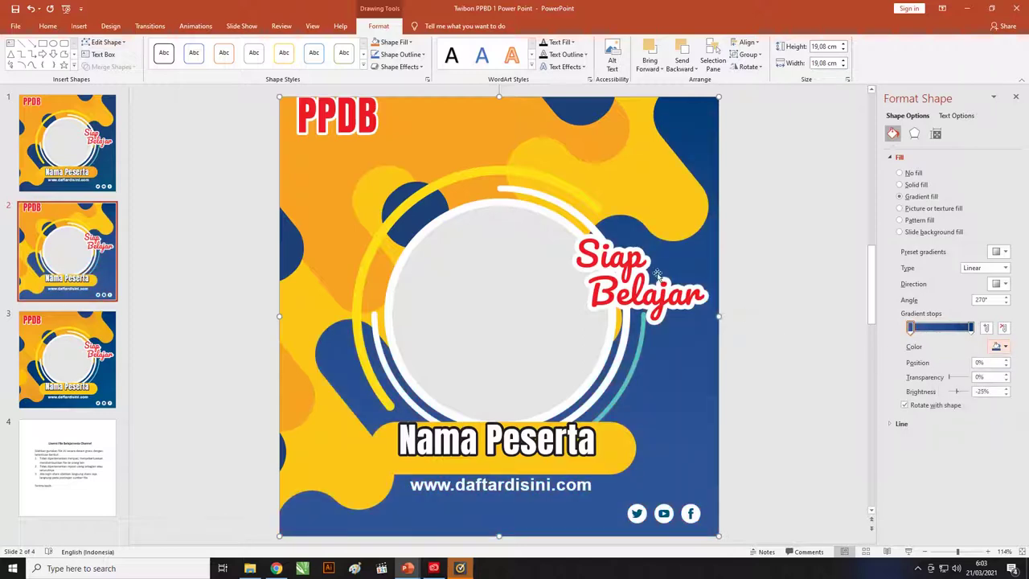
{"action": "left_click", "coordinate": [749, 226]}
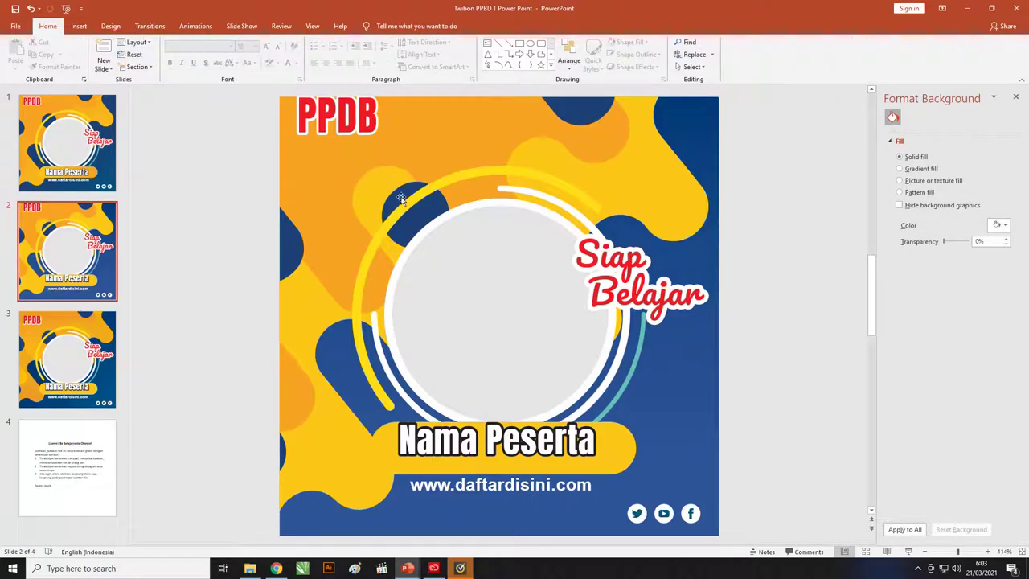
Delete the redundant slide and return to slide 2.
{"action": "left_click", "coordinate": [87, 214]}
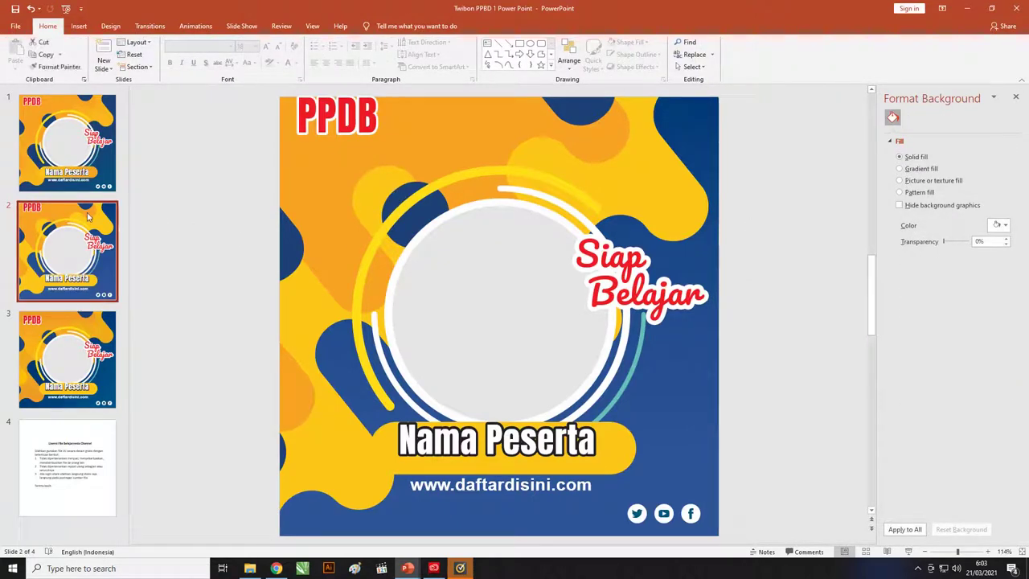
{"action": "key", "text": "Delete"}
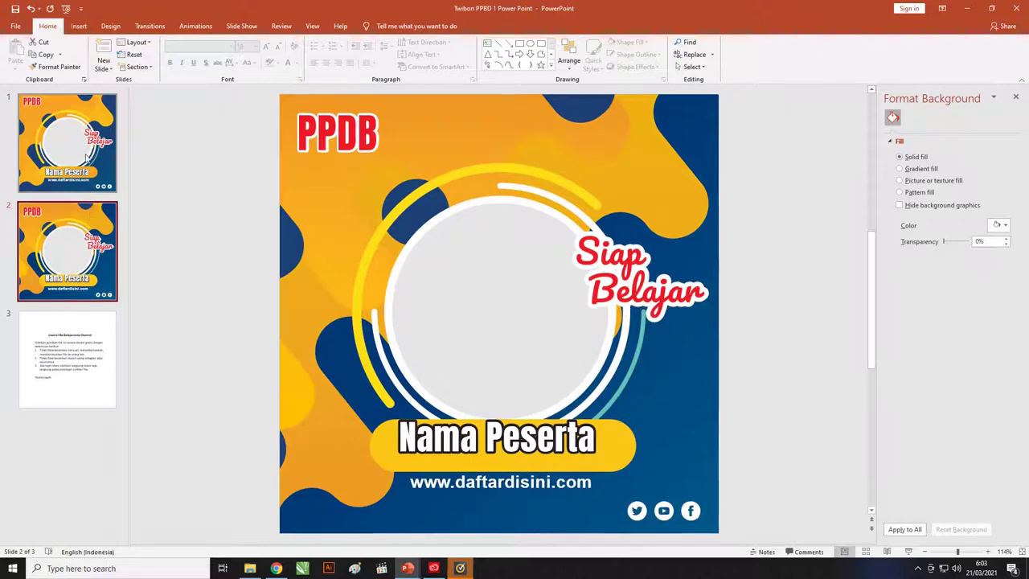
{"action": "left_click", "coordinate": [97, 187]}
{"action": "left_click", "coordinate": [103, 246]}
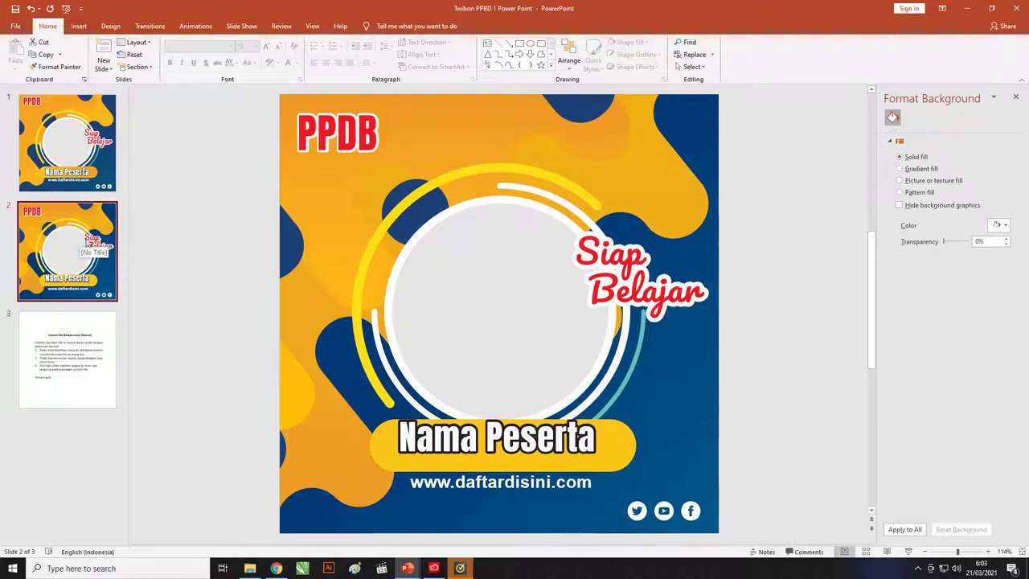
Realign the blue gradient background shape with the slide's left edge.
{"action": "left_click", "coordinate": [579, 256]}
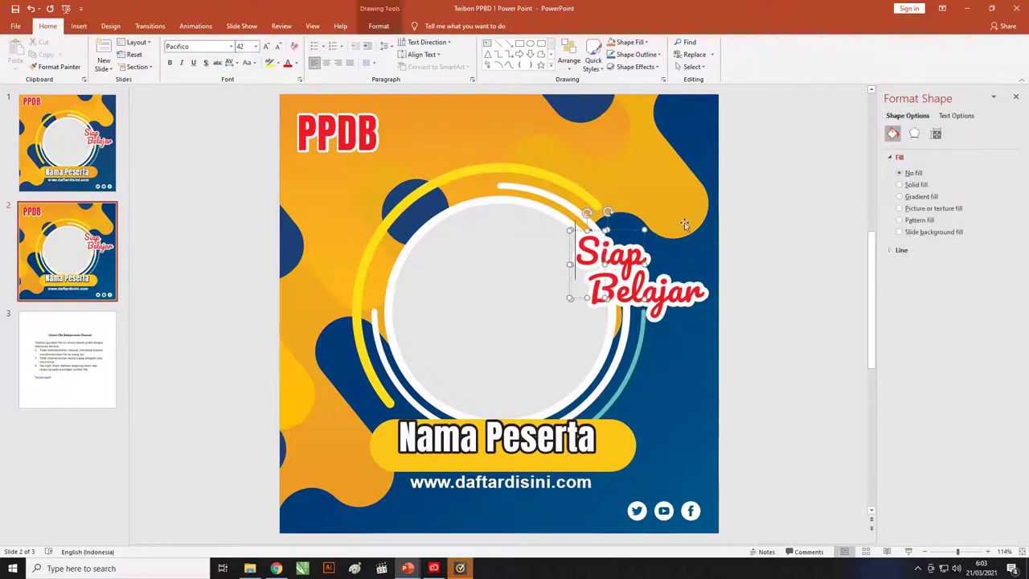
{"action": "left_click", "coordinate": [744, 204]}
{"action": "left_click", "coordinate": [687, 169]}
{"action": "left_click_drag", "start_coordinate": [568, 169], "coordinate": [557, 169]}
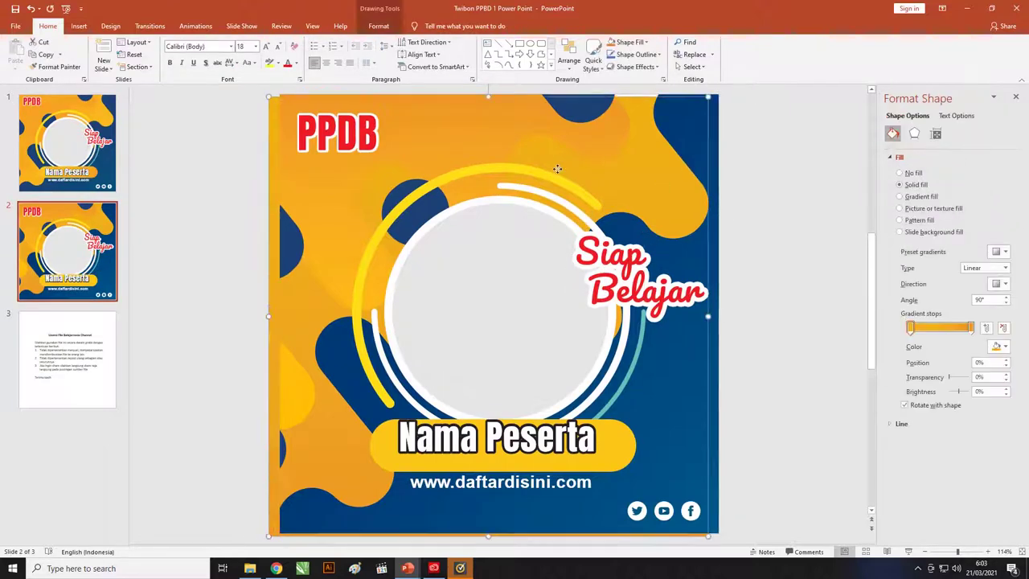
{"action": "left_click", "coordinate": [696, 351]}
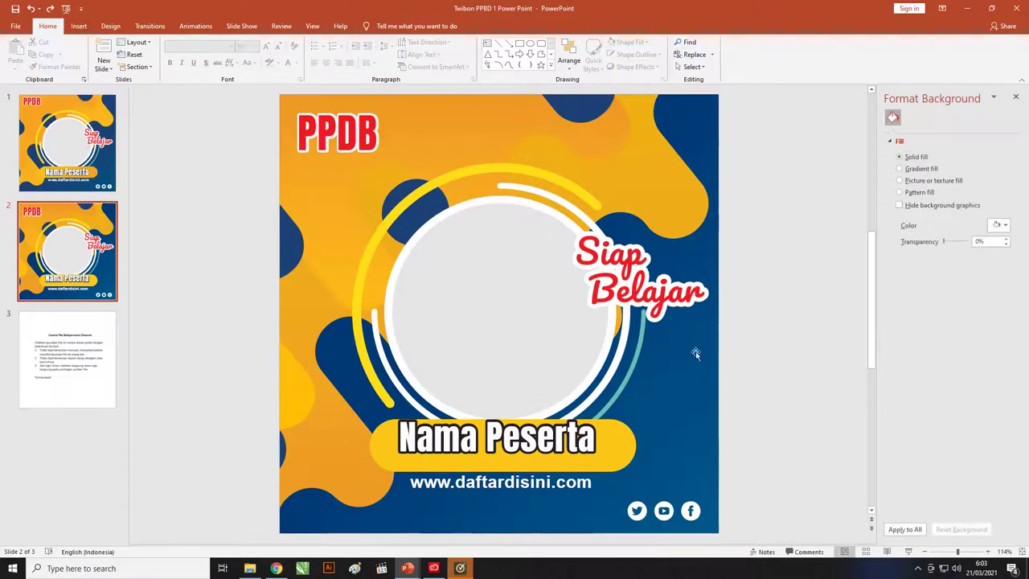
{"action": "key", "text": "ctrl+v"}
{"action": "key", "text": "Left"}
{"action": "key", "text": "Left"}
{"action": "key", "text": "Left"}
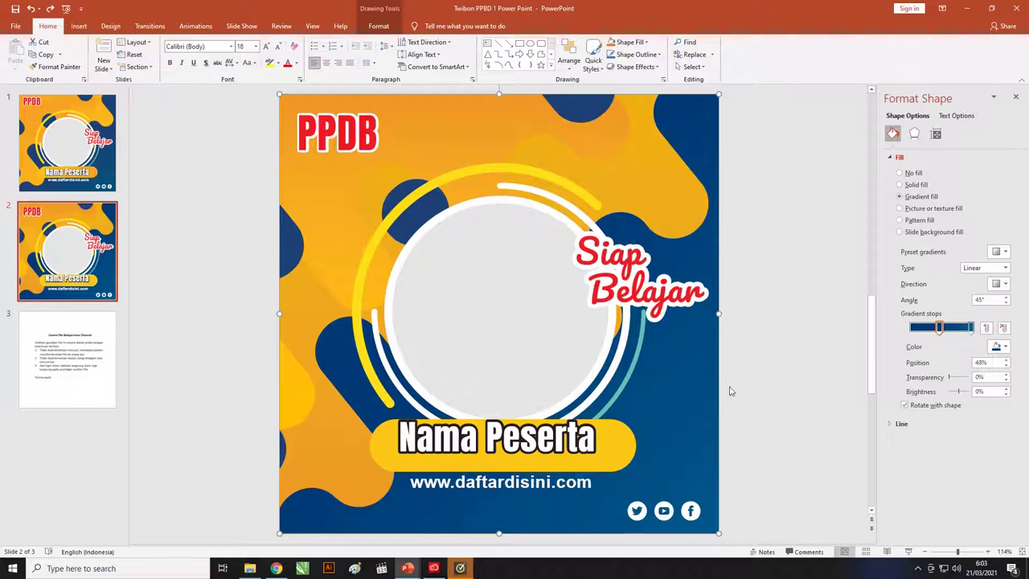
Compare slide 1 with slide 2, then settle on slide 2's canvas for editing.
{"action": "left_click", "coordinate": [73, 173]}
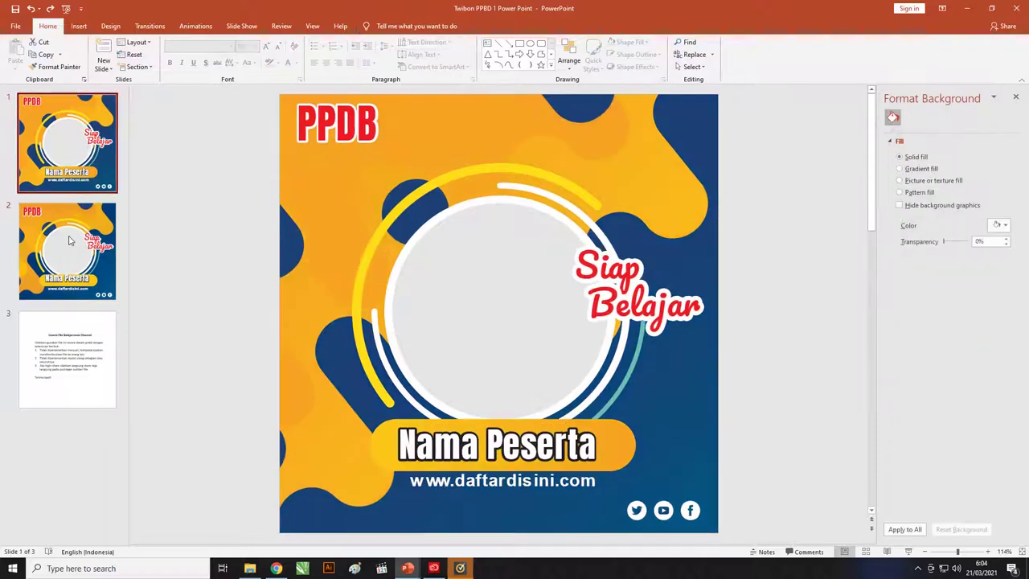
{"action": "left_click", "coordinate": [68, 239]}
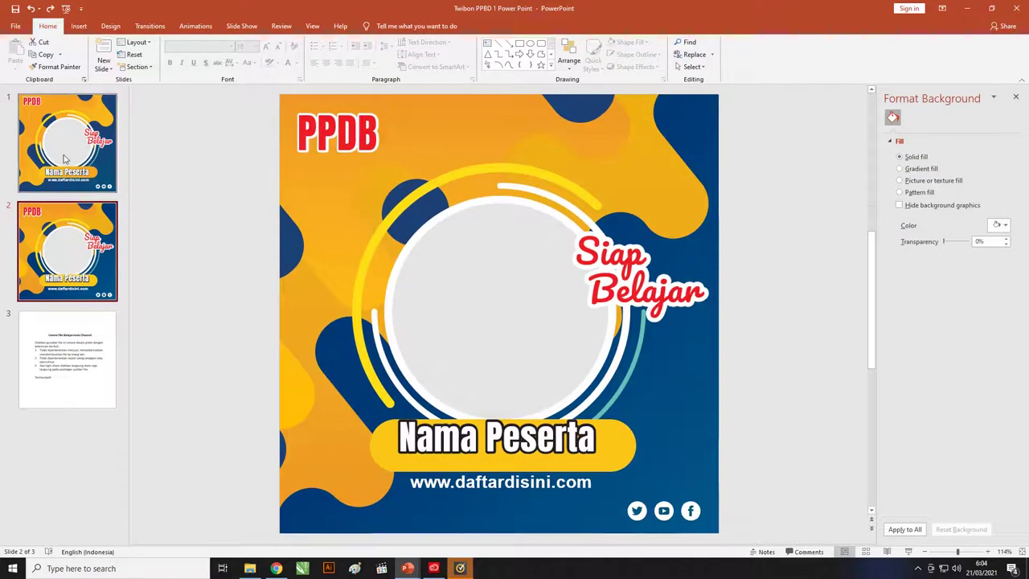
{"action": "left_click", "coordinate": [66, 158]}
{"action": "left_click", "coordinate": [78, 245]}
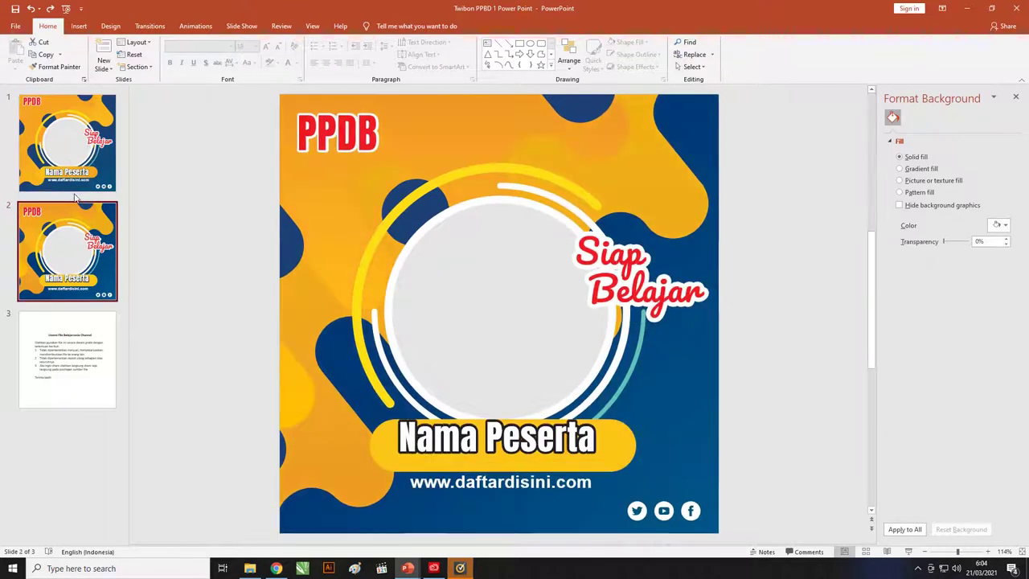
{"action": "left_click", "coordinate": [68, 161]}
{"action": "left_click", "coordinate": [78, 250]}
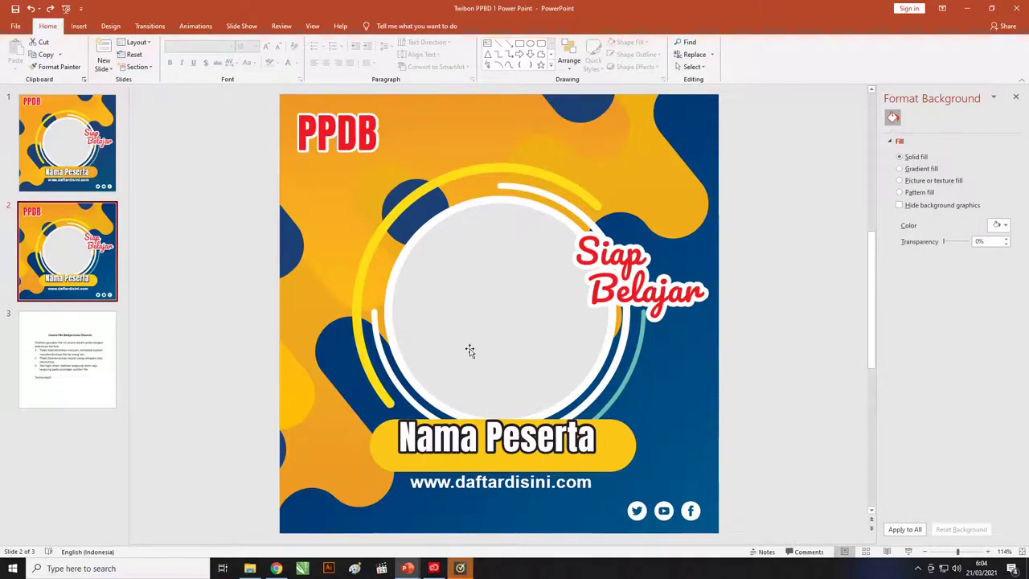
{"action": "left_click", "coordinate": [773, 326]}
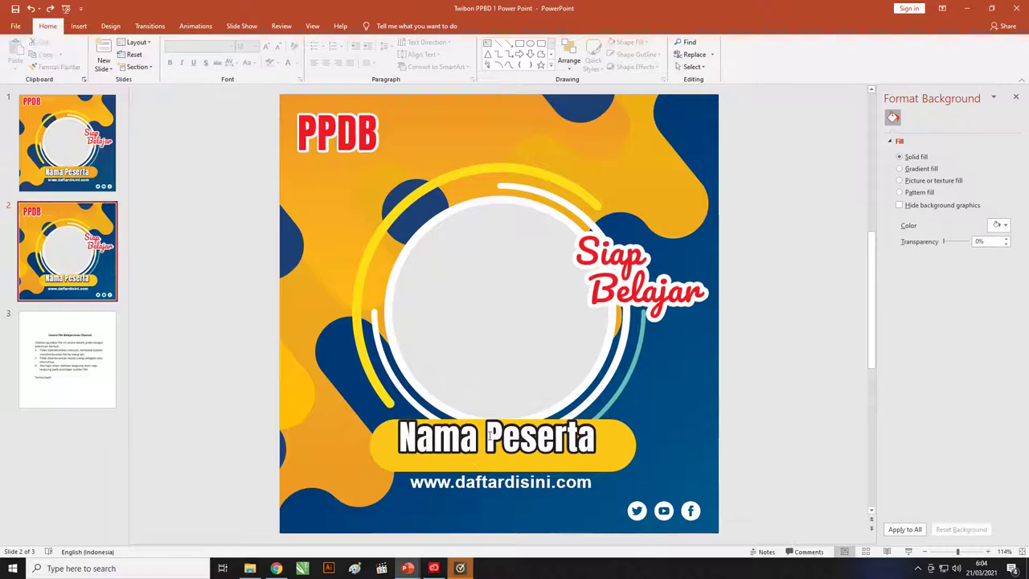
Zoom in and nudge the Nama Peserta label left and down on the yellow band.
{"action": "left_click", "coordinate": [489, 435]}
{"action": "left_click_drag", "start_coordinate": [524, 417], "coordinate": [523, 428]}
{"action": "scroll", "coordinate": [523, 429], "scroll_direction": "up", "scroll_amount": 5, "text": "ctrl"}
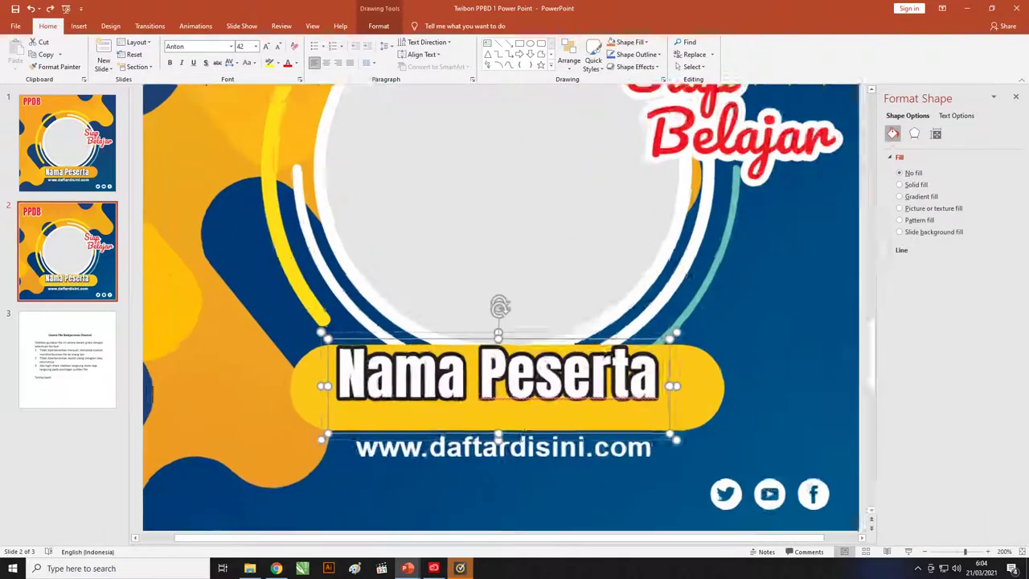
{"action": "scroll", "coordinate": [536, 238], "scroll_direction": "up", "scroll_amount": 5, "text": "ctrl"}
{"action": "mouse_move", "coordinate": [534, 237]}
{"action": "left_mouse_down"}
{"action": "mouse_move", "coordinate": [535, 265]}
{"action": "mouse_move", "coordinate": [544, 241]}
{"action": "left_mouse_up"}
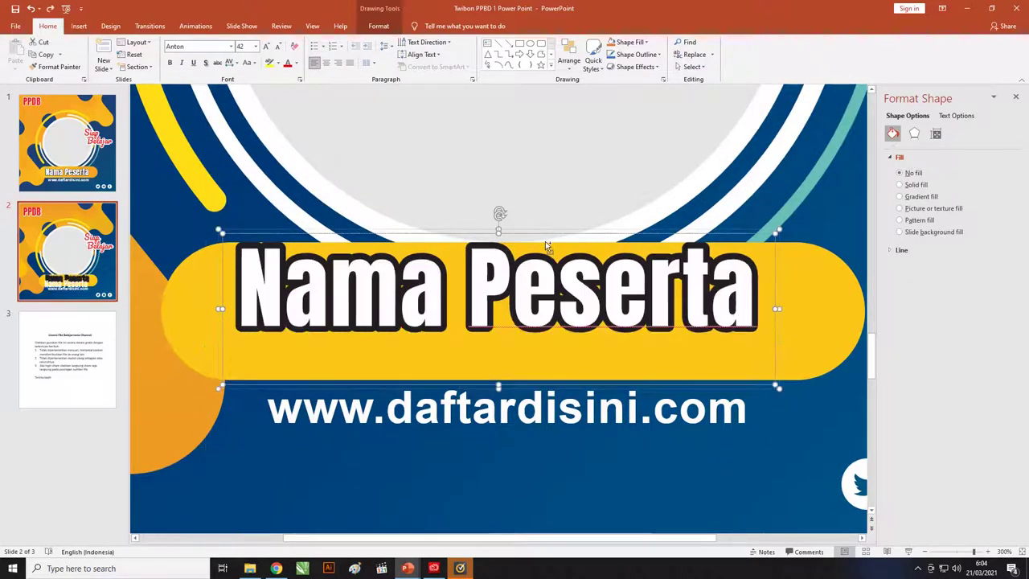
{"action": "left_click", "coordinate": [538, 233]}
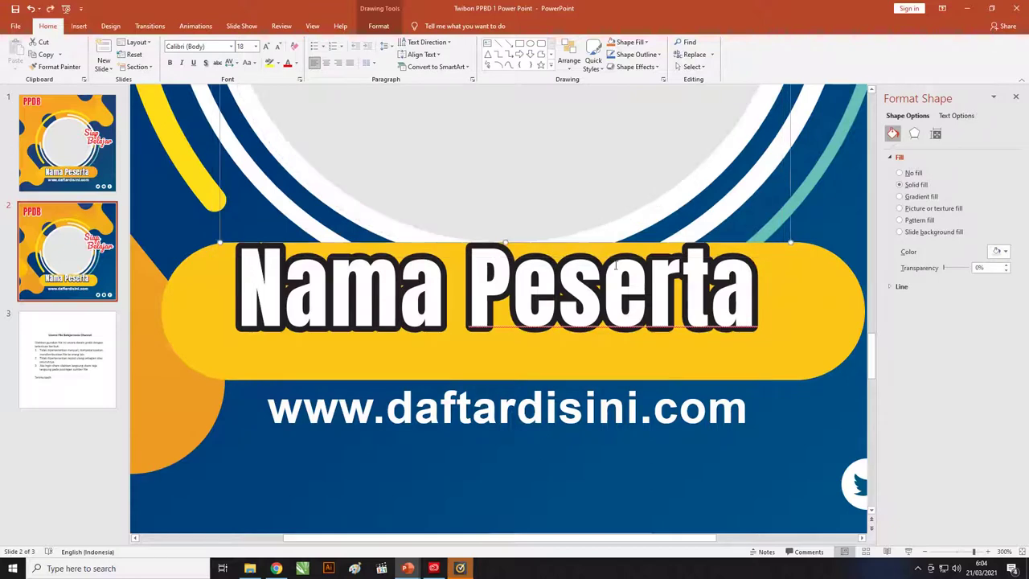
{"action": "left_click", "coordinate": [533, 241]}
{"action": "mouse_move", "coordinate": [662, 233]}
{"action": "left_mouse_down"}
{"action": "mouse_move", "coordinate": [637, 239]}
{"action": "mouse_move", "coordinate": [652, 252]}
{"action": "left_mouse_up"}
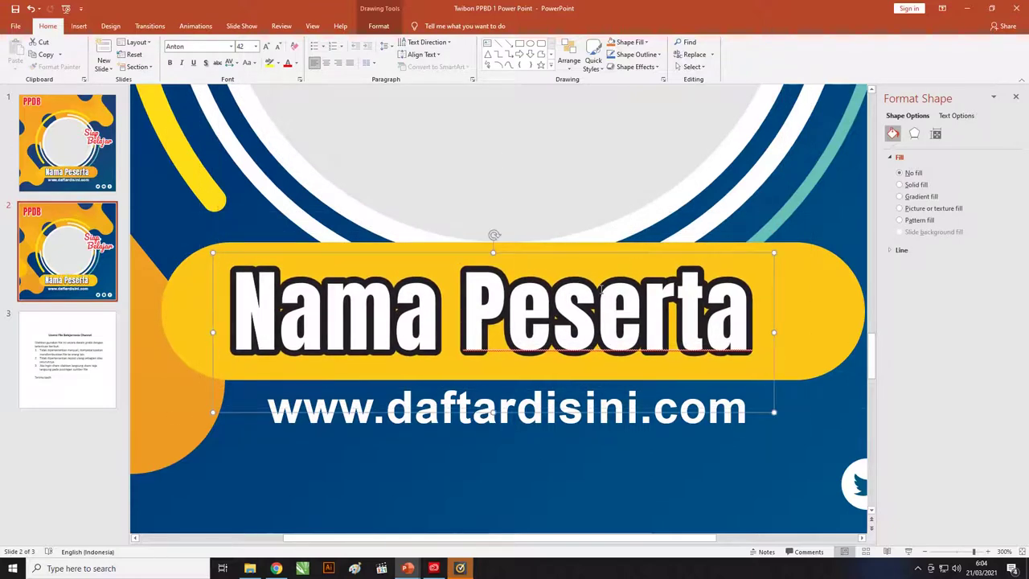
Ungroup the Nama Peserta label into its separate text boxes.
{"action": "right_click", "coordinate": [580, 254]}
{"action": "mouse_move", "coordinate": [613, 314]}
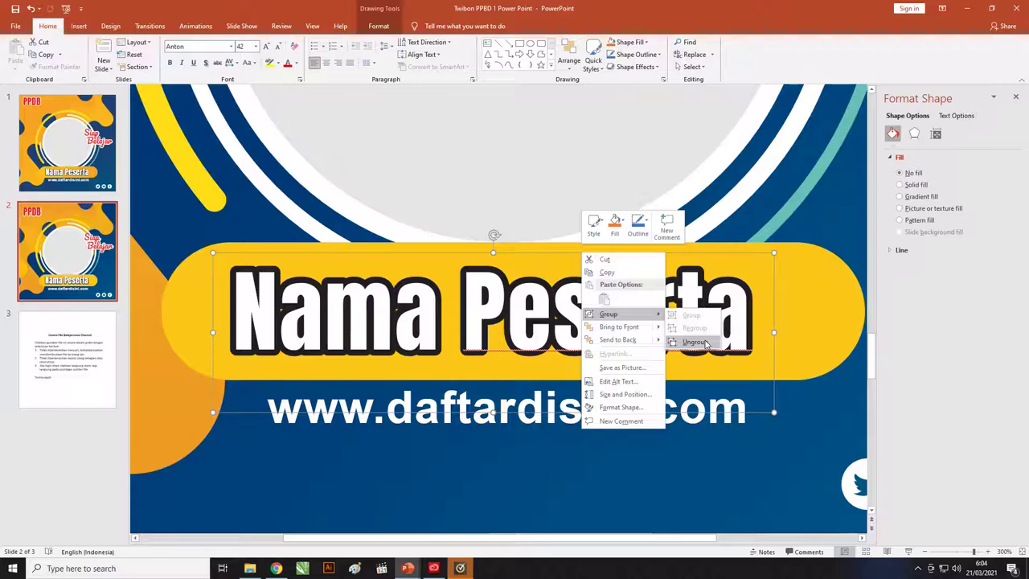
{"action": "left_click", "coordinate": [734, 287]}
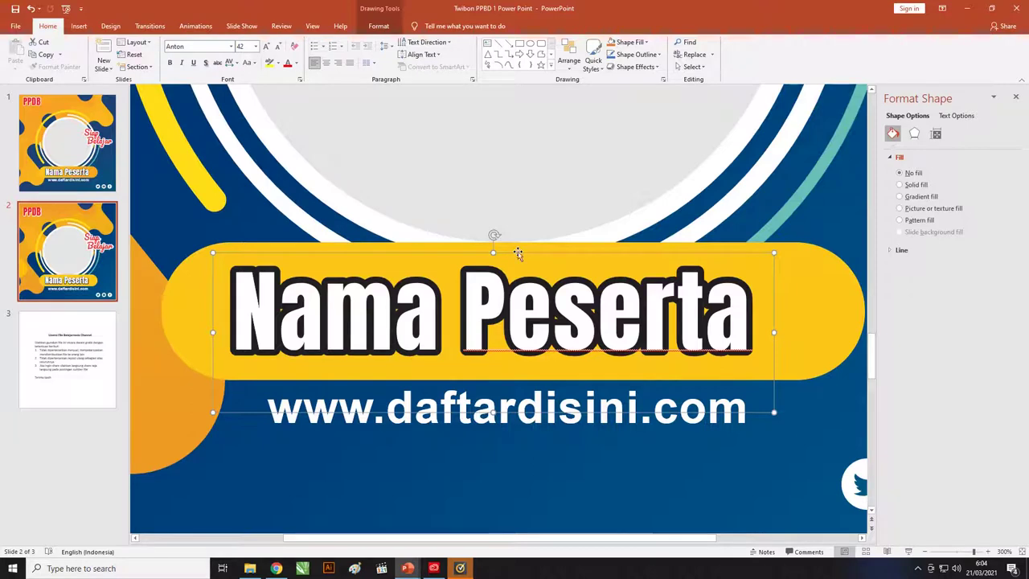
{"action": "right_click", "coordinate": [517, 253]}
{"action": "key", "text": "Escape"}
{"action": "left_click_drag", "start_coordinate": [519, 255], "coordinate": [497, 262]}
{"action": "right_click", "coordinate": [498, 262]}
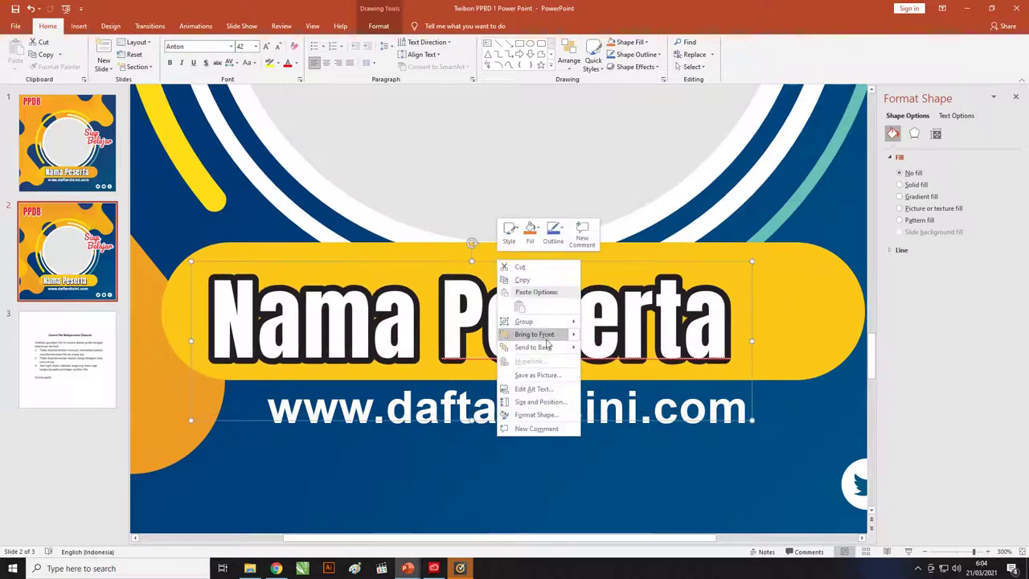
{"action": "left_click", "coordinate": [617, 345]}
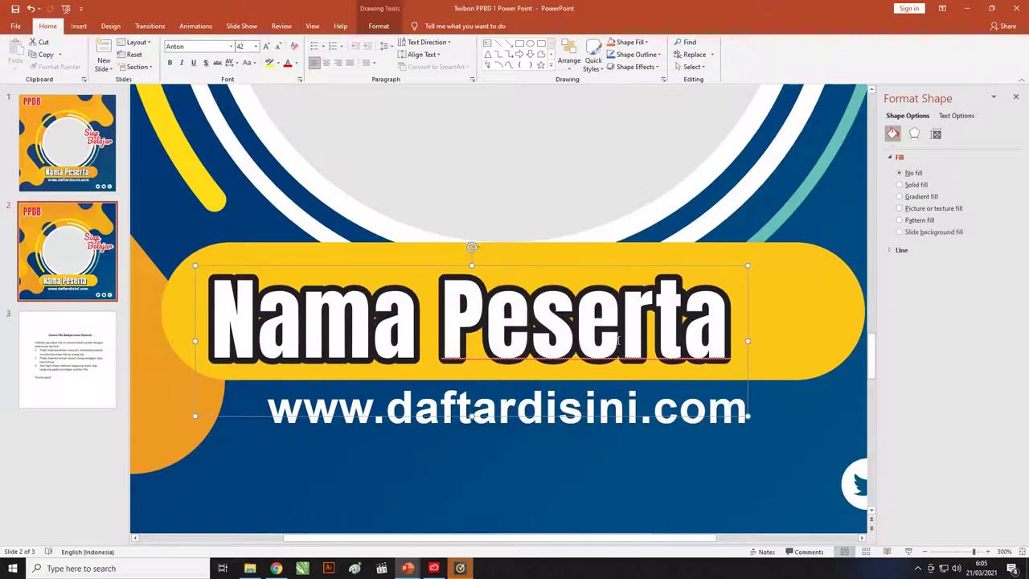
Move the white Nama Peserta text above the yellow band, leaving the dark copy behind.
{"action": "mouse_move", "coordinate": [587, 269]}
{"action": "left_mouse_down"}
{"action": "mouse_move", "coordinate": [589, 354]}
{"action": "mouse_move", "coordinate": [599, 364]}
{"action": "left_mouse_up"}
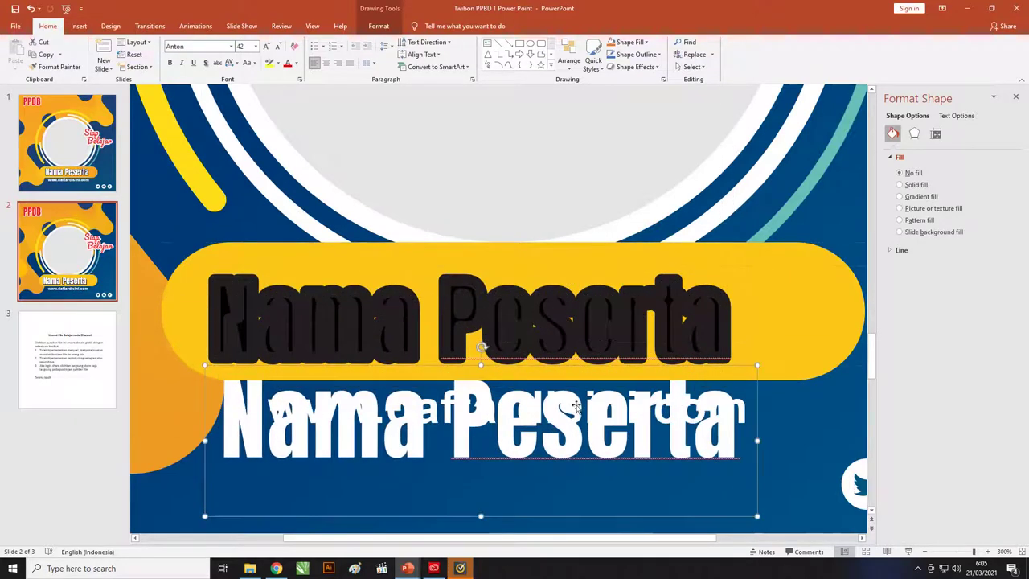
{"action": "left_click", "coordinate": [727, 424]}
{"action": "left_click_drag", "start_coordinate": [733, 371], "coordinate": [673, 193]}
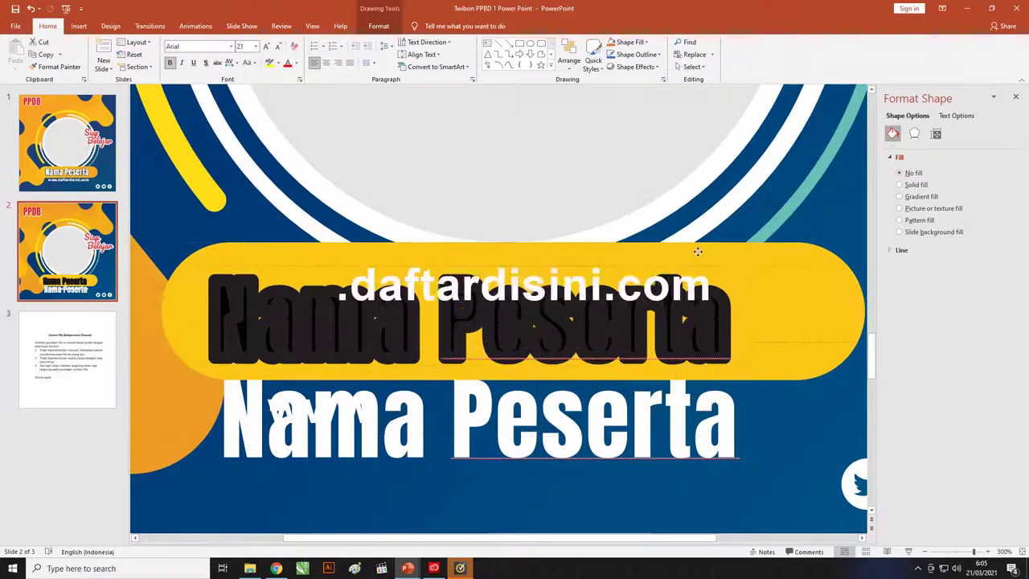
{"action": "key", "text": "ctrl+z"}
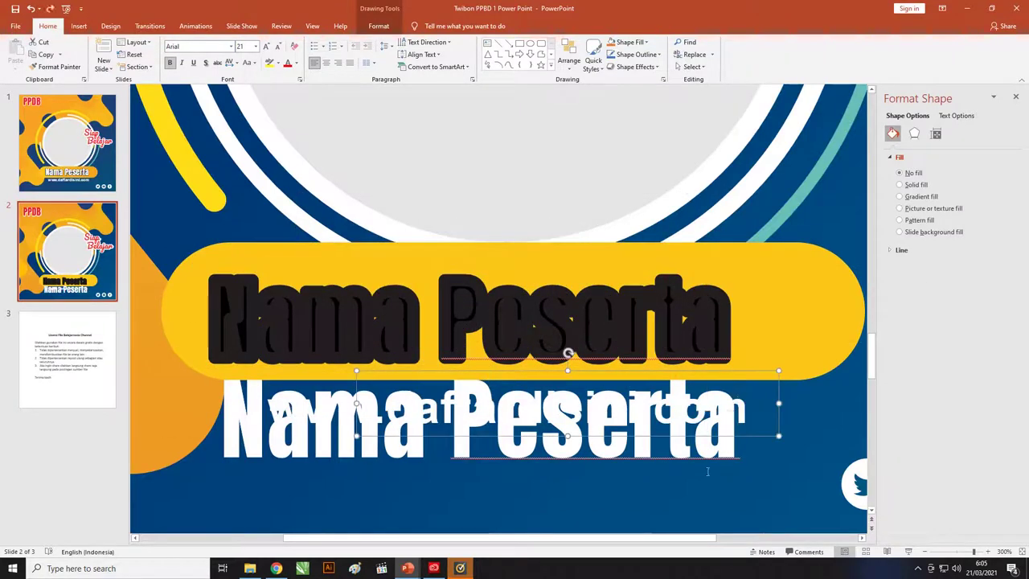
{"action": "left_click", "coordinate": [707, 465]}
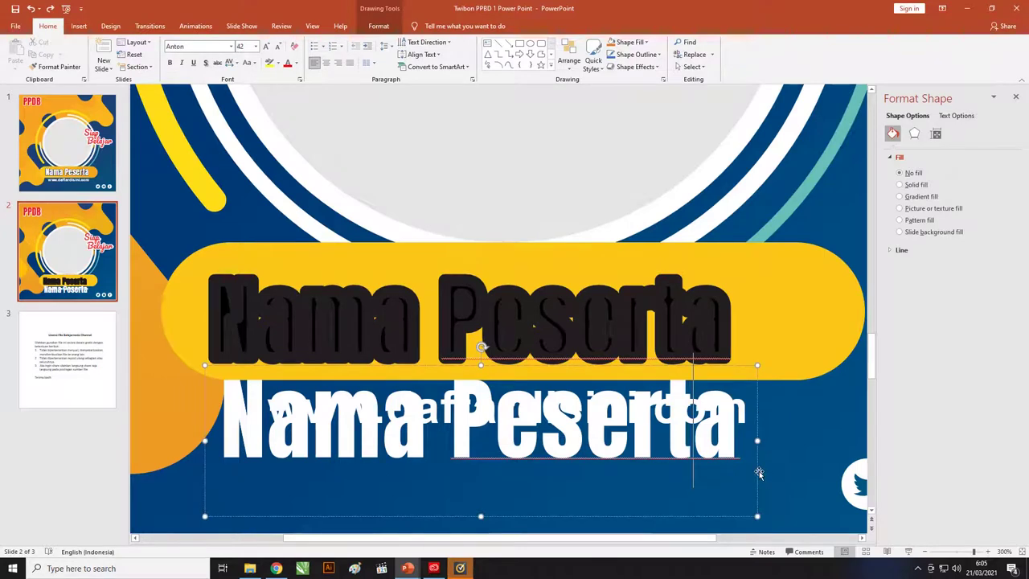
{"action": "mouse_move", "coordinate": [762, 475]}
{"action": "left_mouse_down"}
{"action": "mouse_move", "coordinate": [818, 275]}
{"action": "mouse_move", "coordinate": [828, 286]}
{"action": "left_mouse_up"}
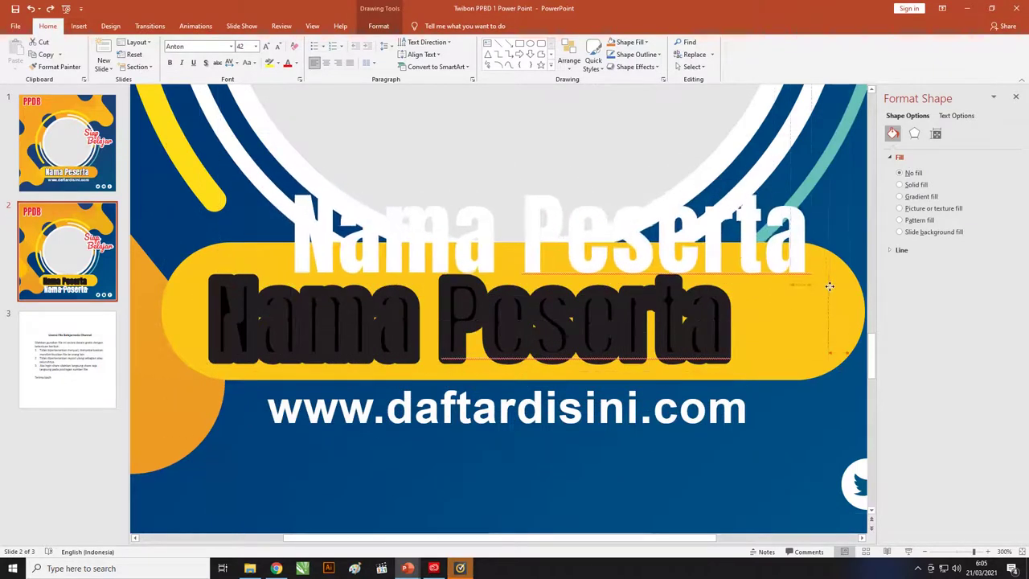
Select all the text of the dark Nama Peserta copy on the band.
{"action": "left_click", "coordinate": [240, 310]}
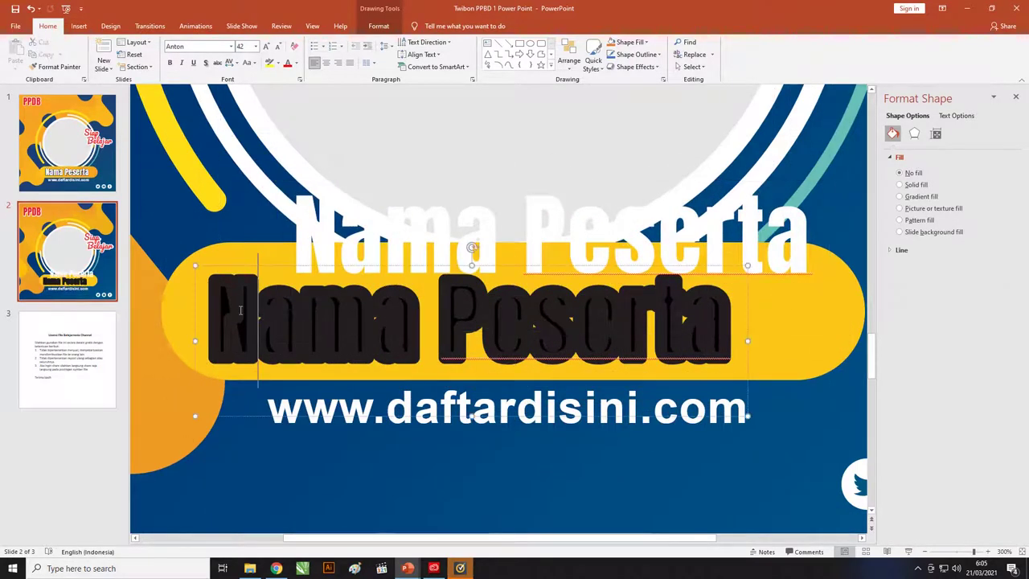
{"action": "left_click_drag", "start_coordinate": [215, 292], "coordinate": [800, 290]}
{"action": "mouse_move", "coordinate": [480, 315]}
{"action": "left_mouse_down"}
{"action": "mouse_move", "coordinate": [646, 303]}
{"action": "mouse_move", "coordinate": [480, 315]}
{"action": "left_mouse_up"}
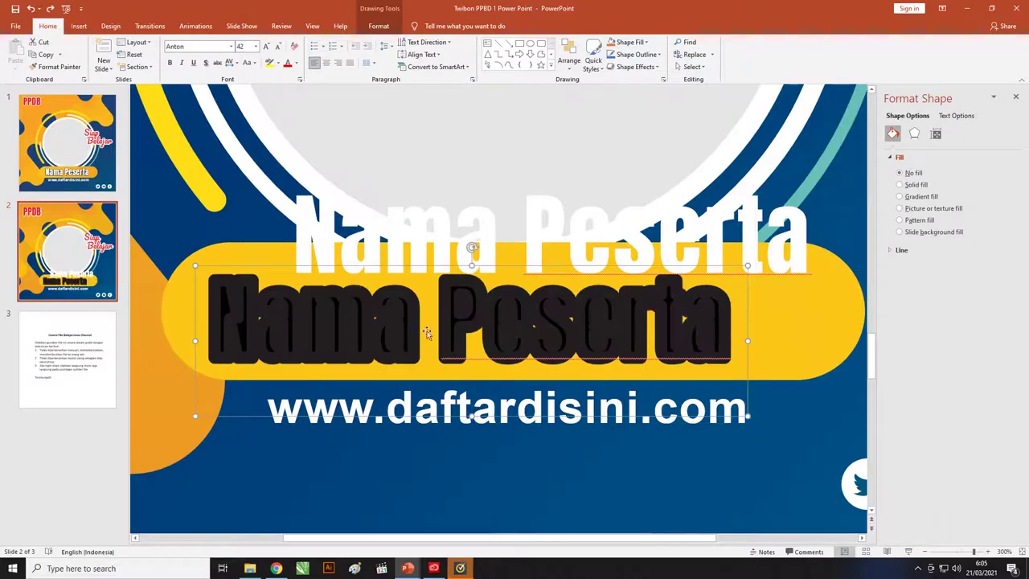
{"action": "left_click_drag", "start_coordinate": [203, 296], "coordinate": [471, 292]}
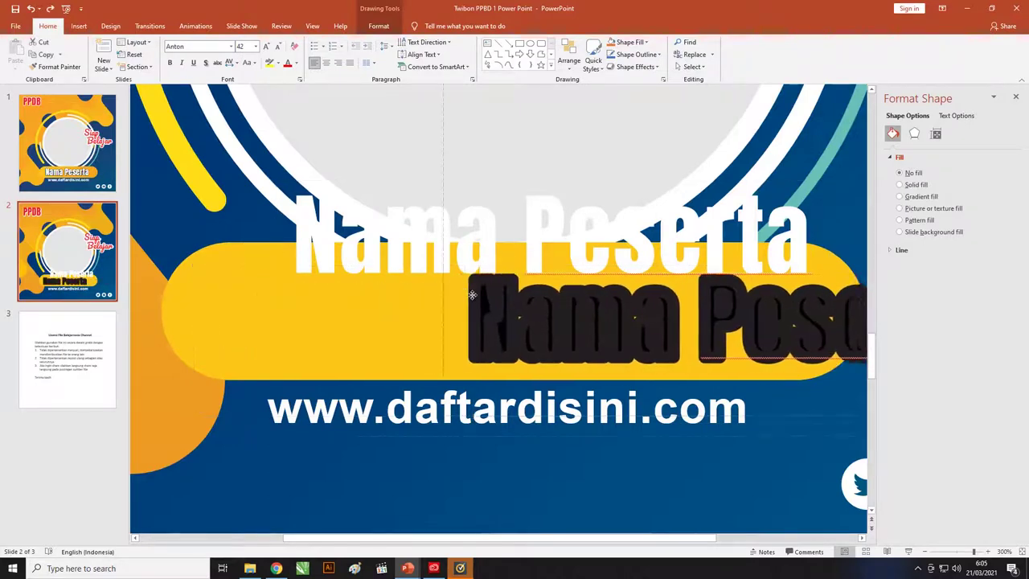
{"action": "key", "text": "Escape"}
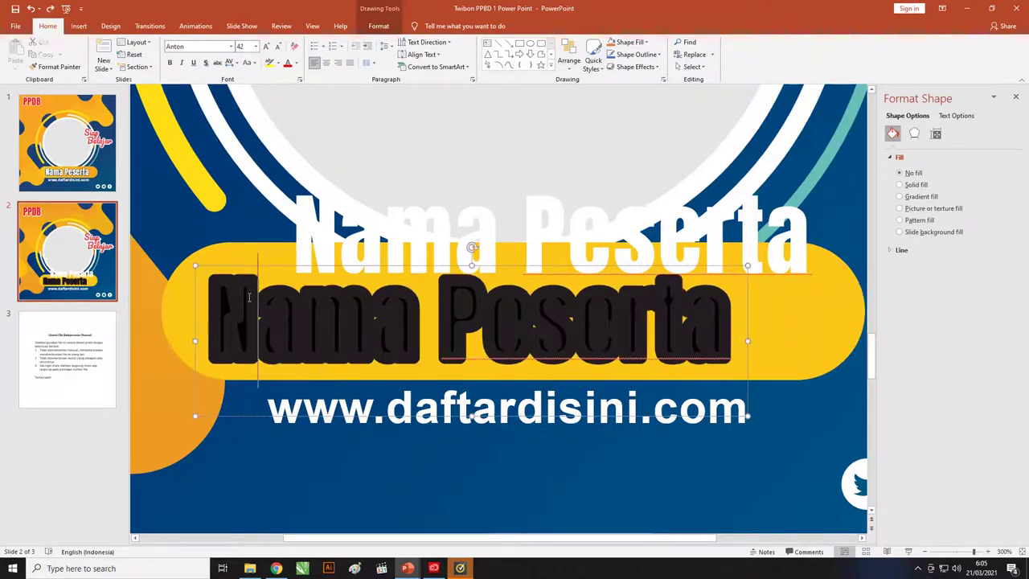
{"action": "triple_click", "coordinate": [249, 301]}
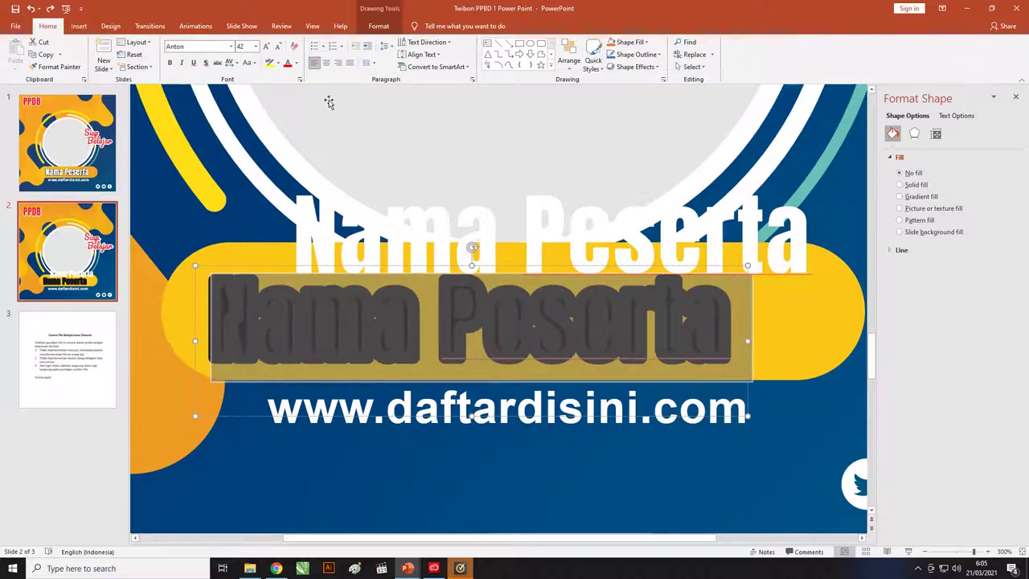
Give the dark Nama Peserta copy a solid 5.72 pt text outline, then lay the white text over it.
{"action": "left_click", "coordinate": [375, 27]}
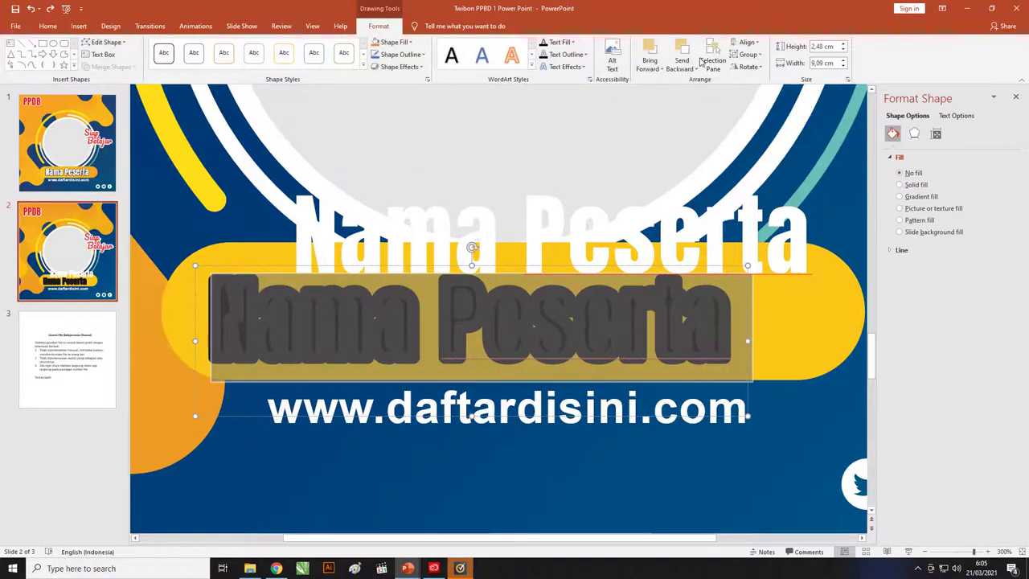
{"action": "left_click", "coordinate": [399, 54]}
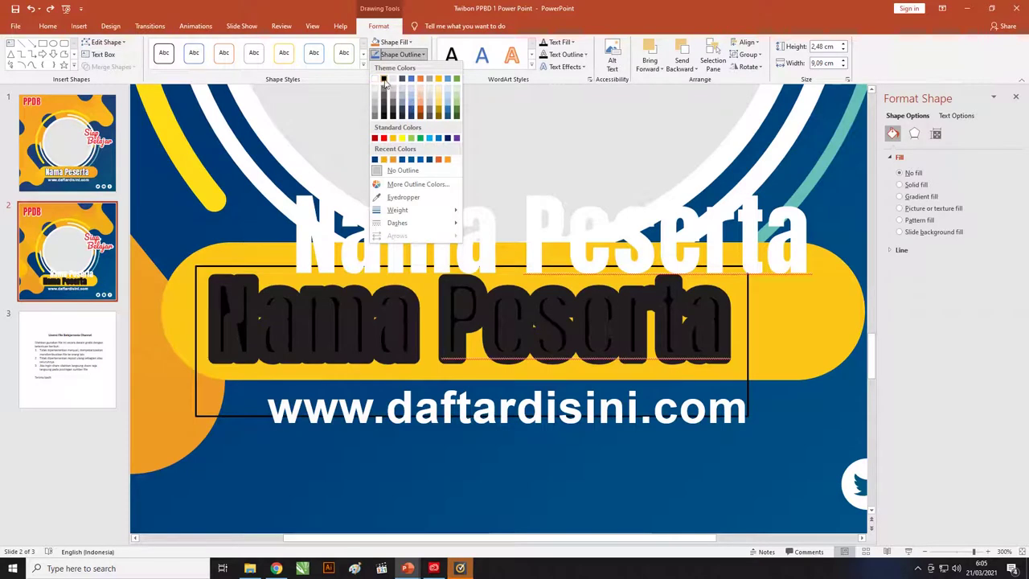
{"action": "left_click", "coordinate": [420, 42]}
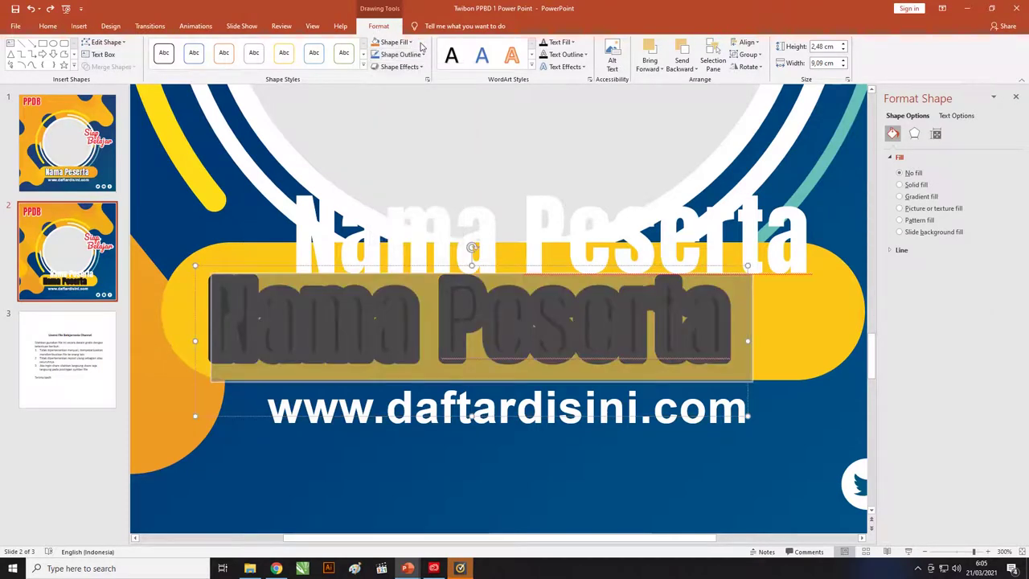
{"action": "left_click", "coordinate": [581, 55]}
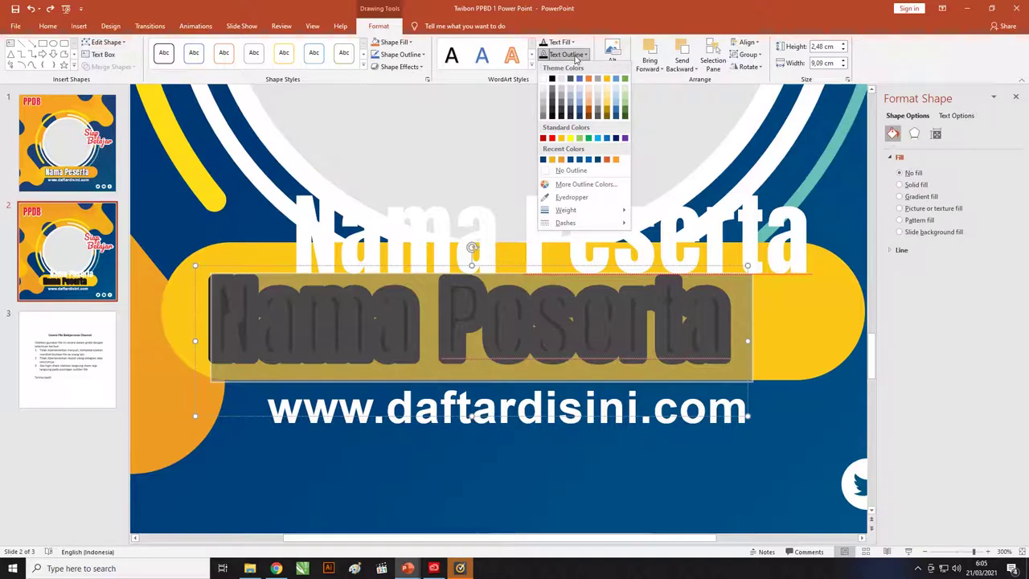
{"action": "mouse_move", "coordinate": [566, 210]}
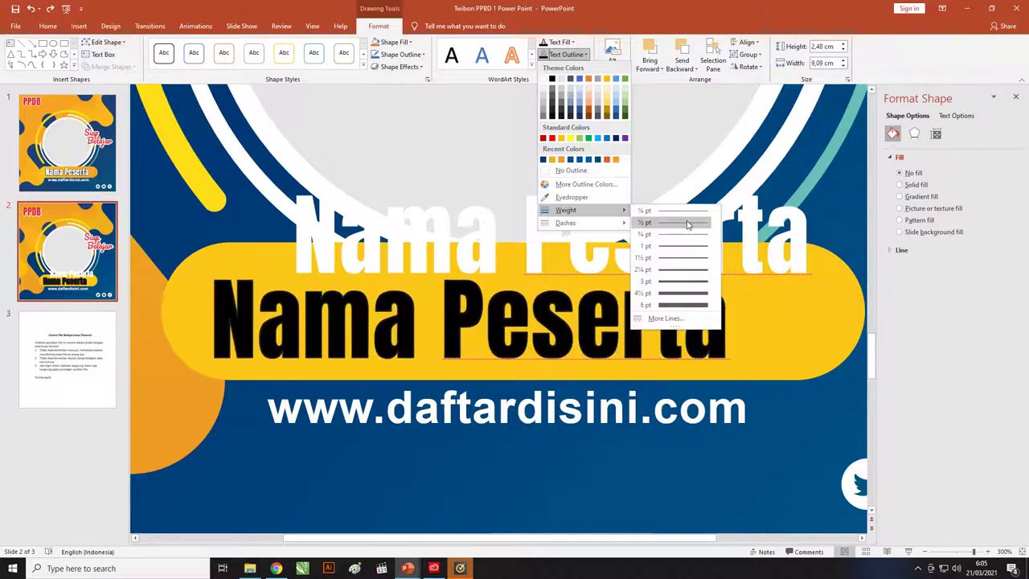
{"action": "left_click", "coordinate": [677, 318]}
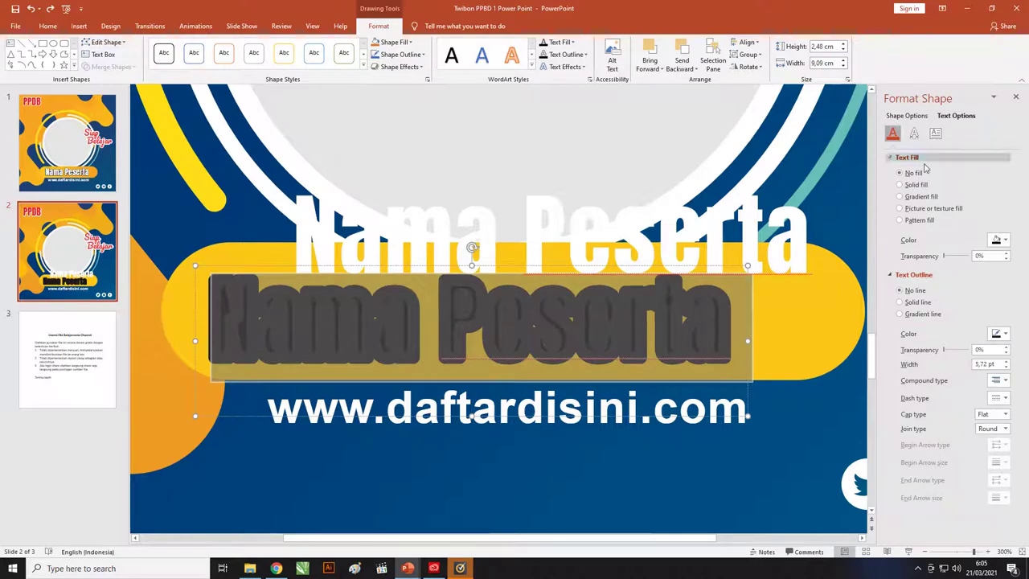
{"action": "left_click", "coordinate": [899, 302]}
{"action": "left_click", "coordinate": [899, 314]}
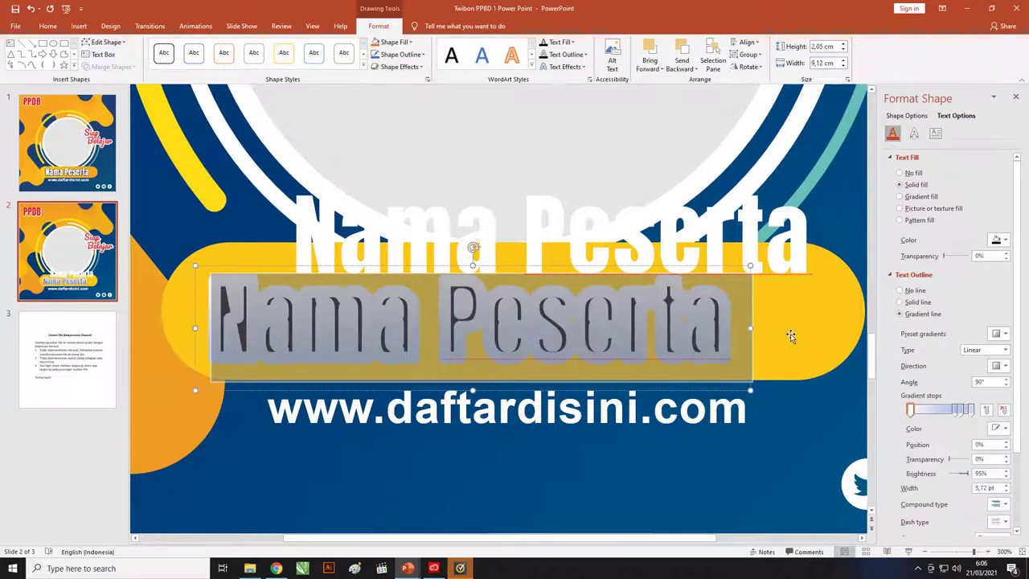
{"action": "left_click", "coordinate": [899, 302]}
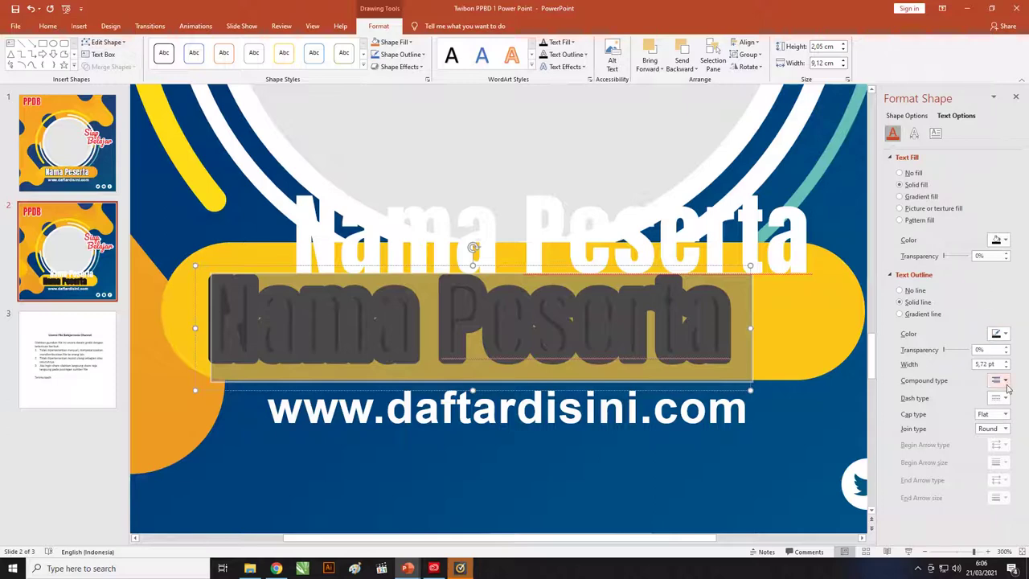
{"action": "left_click", "coordinate": [775, 237]}
{"action": "left_click_drag", "start_coordinate": [770, 185], "coordinate": [687, 268]}
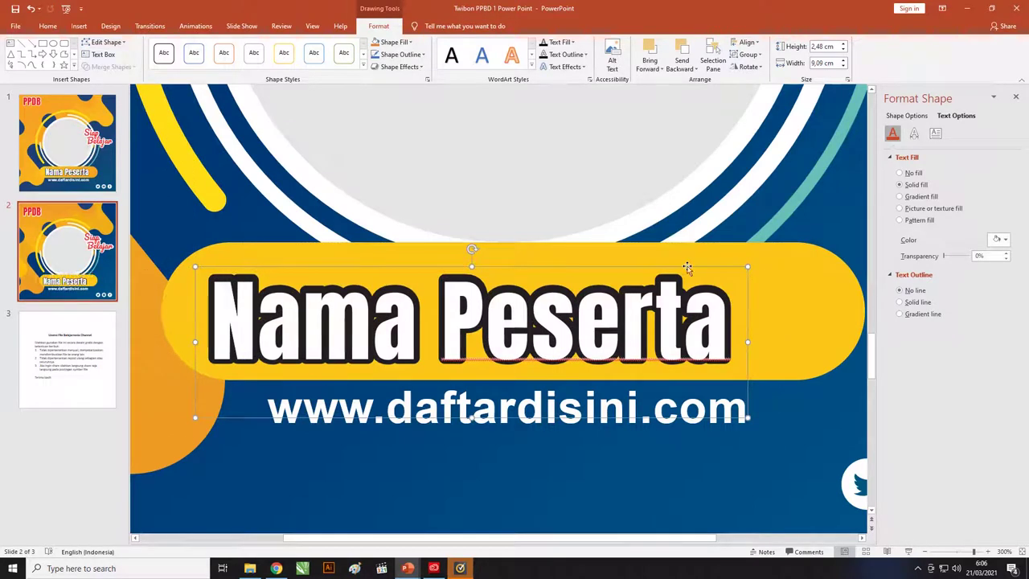
Move the white name copy up and replace its text with the participant's name.
{"action": "mouse_move", "coordinate": [687, 267]}
{"action": "left_mouse_down"}
{"action": "mouse_move", "coordinate": [719, 197]}
{"action": "mouse_move", "coordinate": [708, 201]}
{"action": "left_mouse_up"}
{"action": "left_click", "coordinate": [472, 199]}
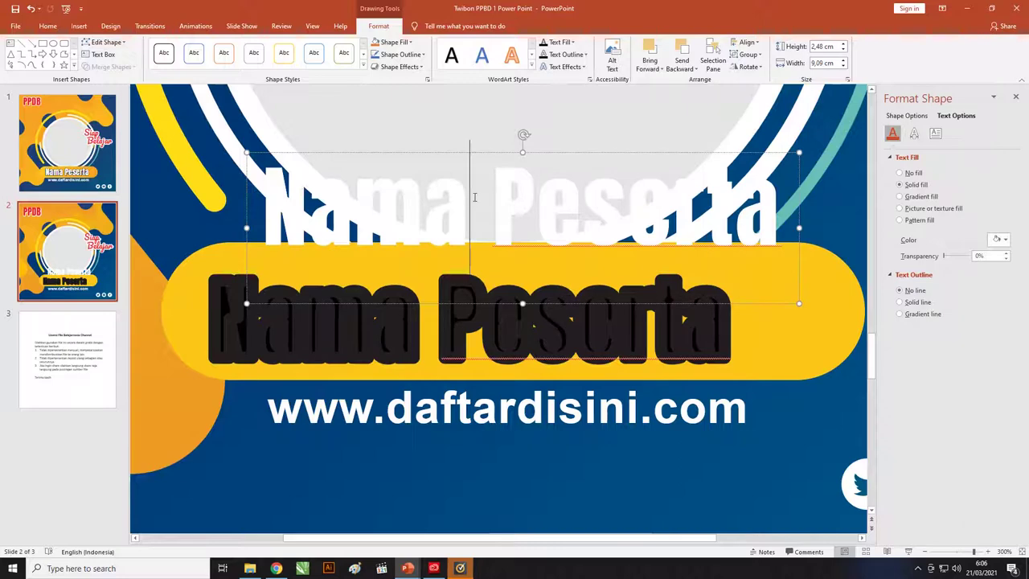
{"action": "key", "text": "ctrl+a"}
{"action": "type", "text": "Risn"}
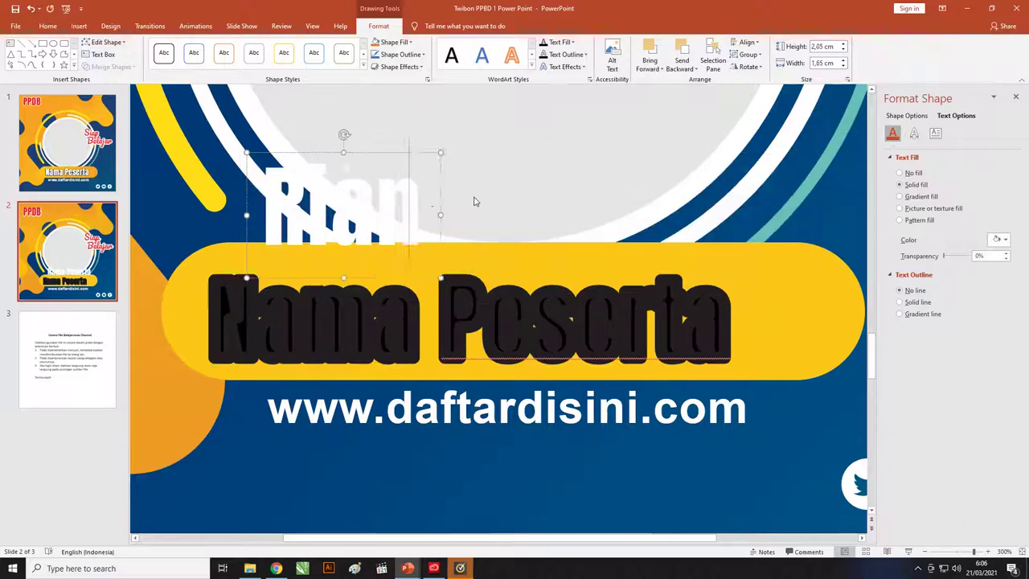
{"action": "type", "text": "a Ali"}
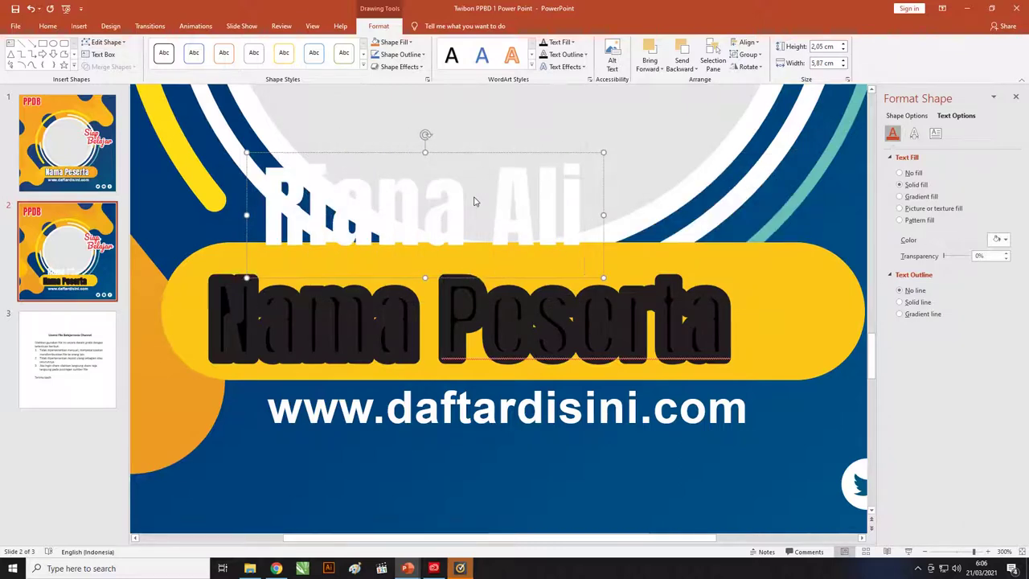
Replace the dark outlined copy's text with the participant's name as well.
{"action": "left_click", "coordinate": [396, 325]}
{"action": "key", "text": "ctrl+a"}
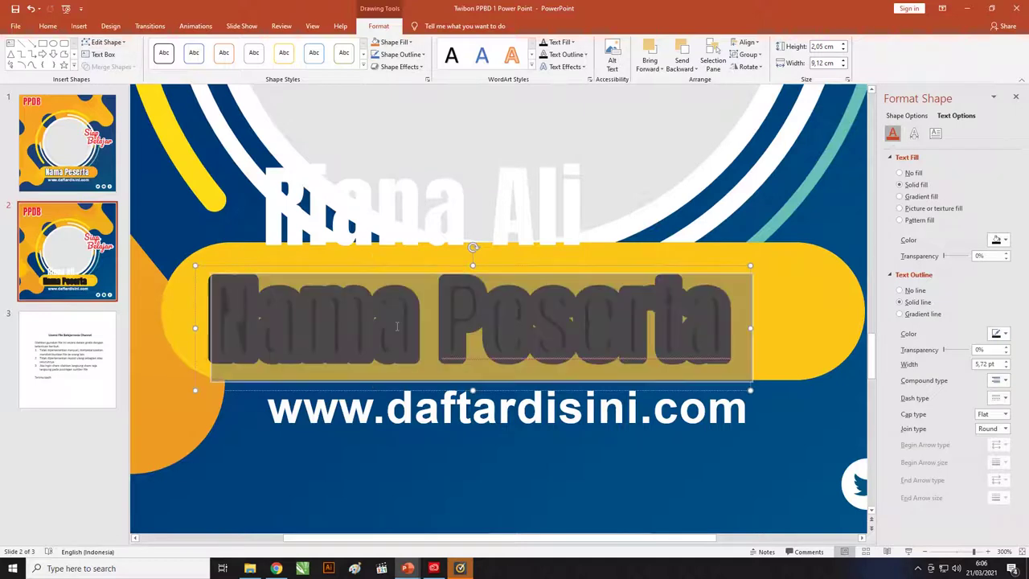
{"action": "type", "text": "Riana"}
{"action": "key", "text": "BackSpace"}
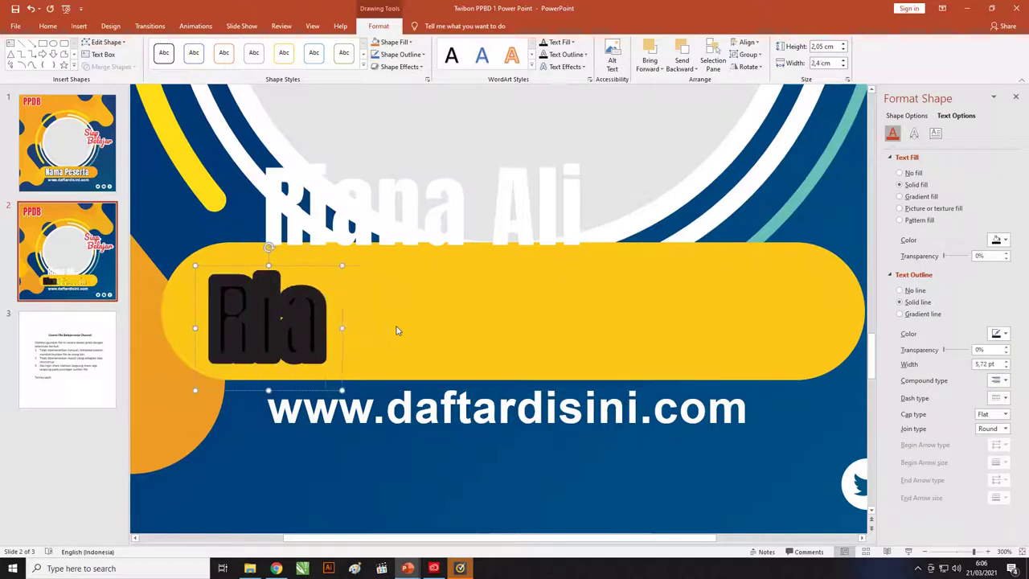
{"action": "type", "text": "na Ali"}
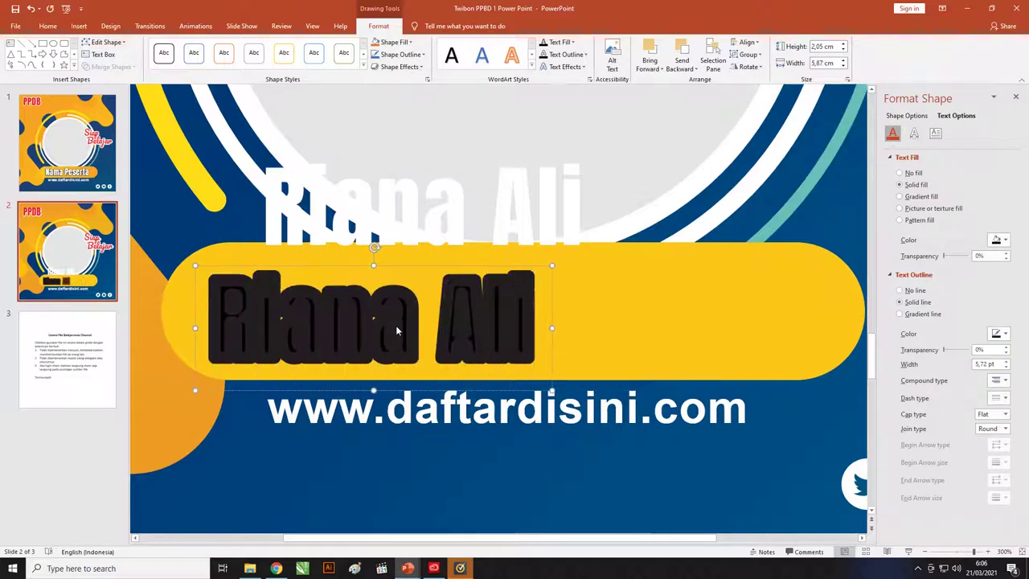
{"action": "key", "text": "ctrl+a"}
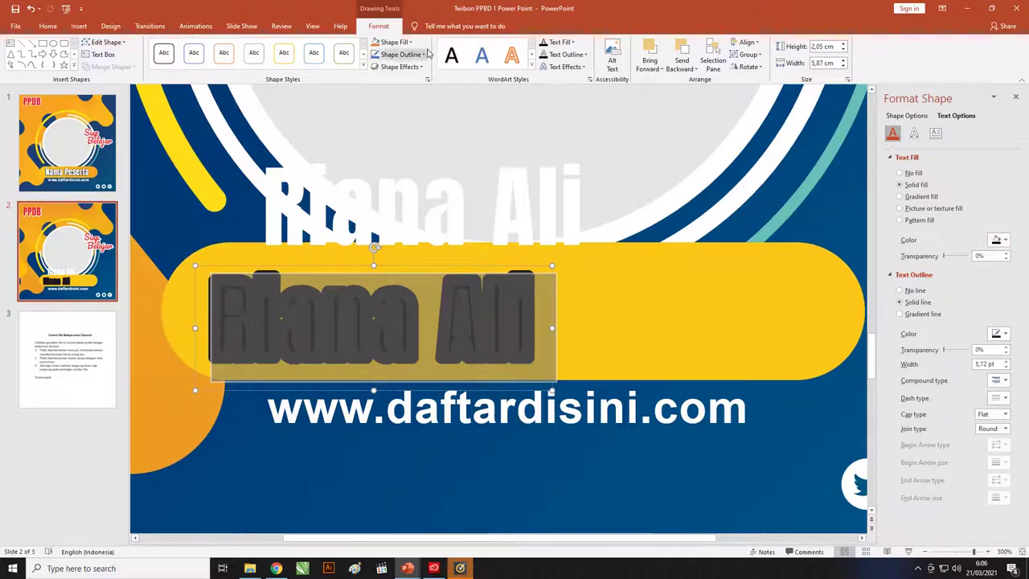
Give the lower name a blue text outline and stack the white name exactly over it.
{"action": "left_click", "coordinate": [577, 54]}
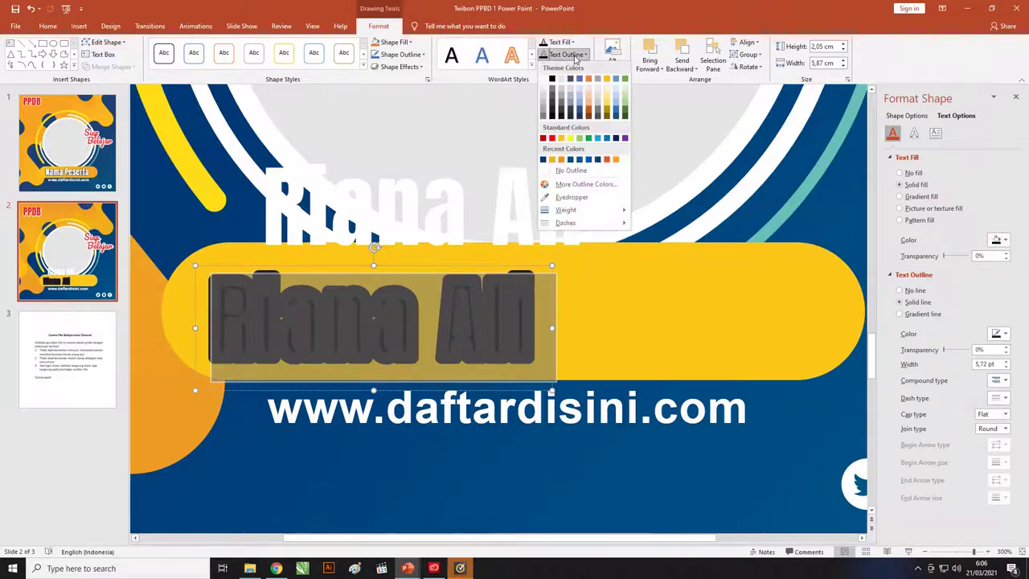
{"action": "left_click", "coordinate": [580, 81]}
{"action": "left_click", "coordinate": [540, 153]}
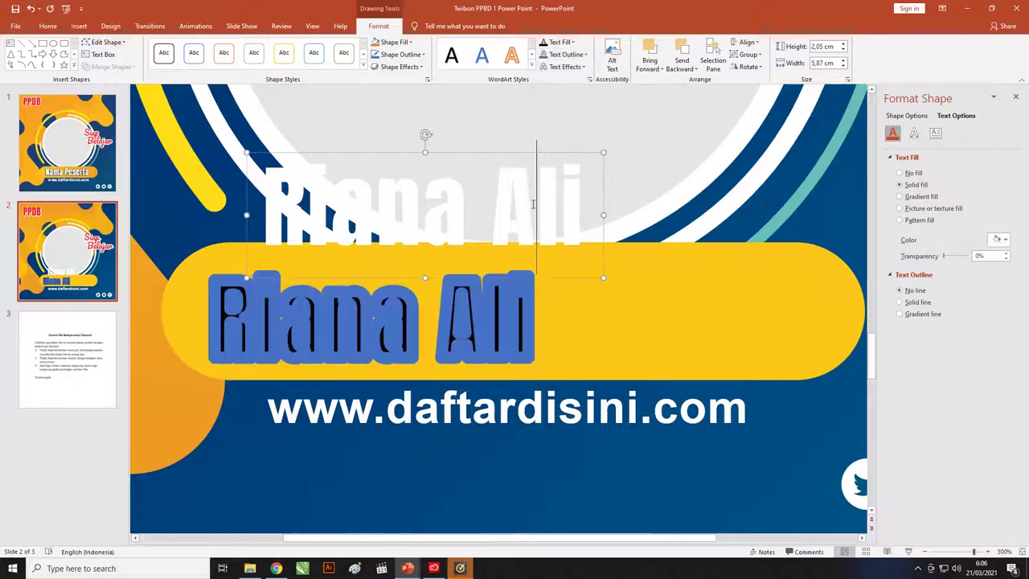
{"action": "left_click", "coordinate": [487, 214]}
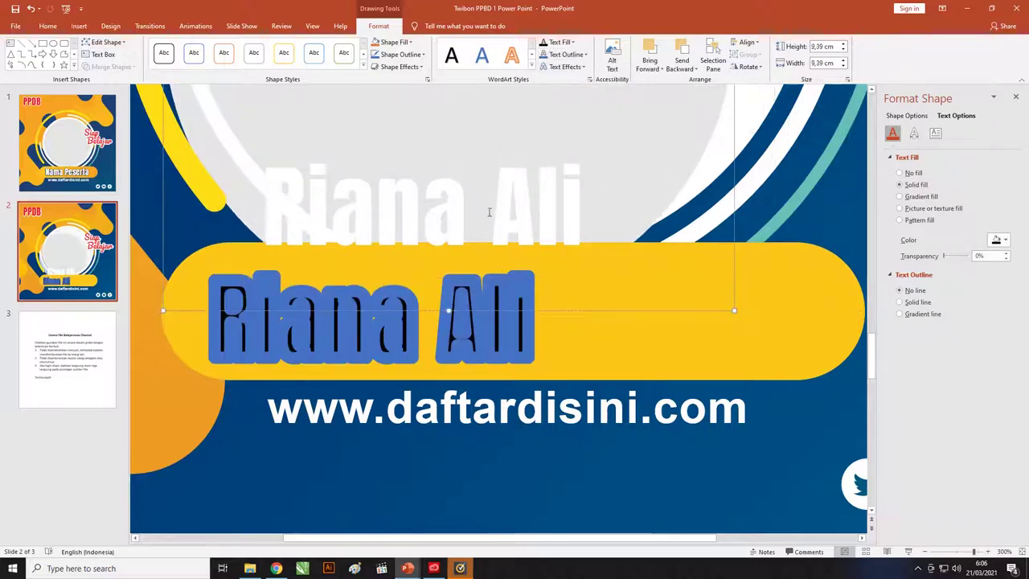
{"action": "left_click_drag", "start_coordinate": [502, 193], "coordinate": [550, 193]}
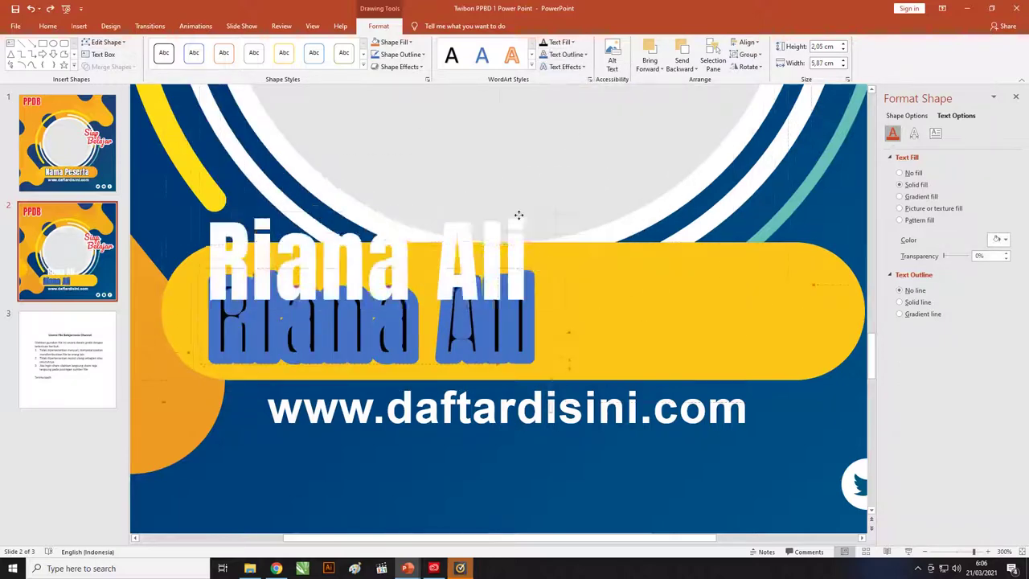
{"action": "left_click_drag", "start_coordinate": [575, 155], "coordinate": [521, 271]}
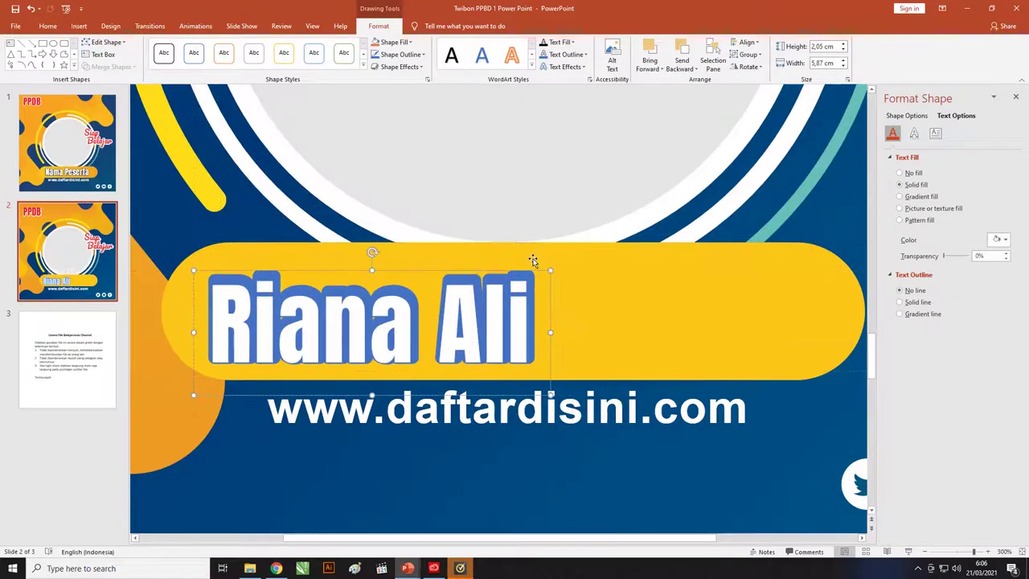
{"action": "left_click_drag", "start_coordinate": [532, 259], "coordinate": [541, 266]}
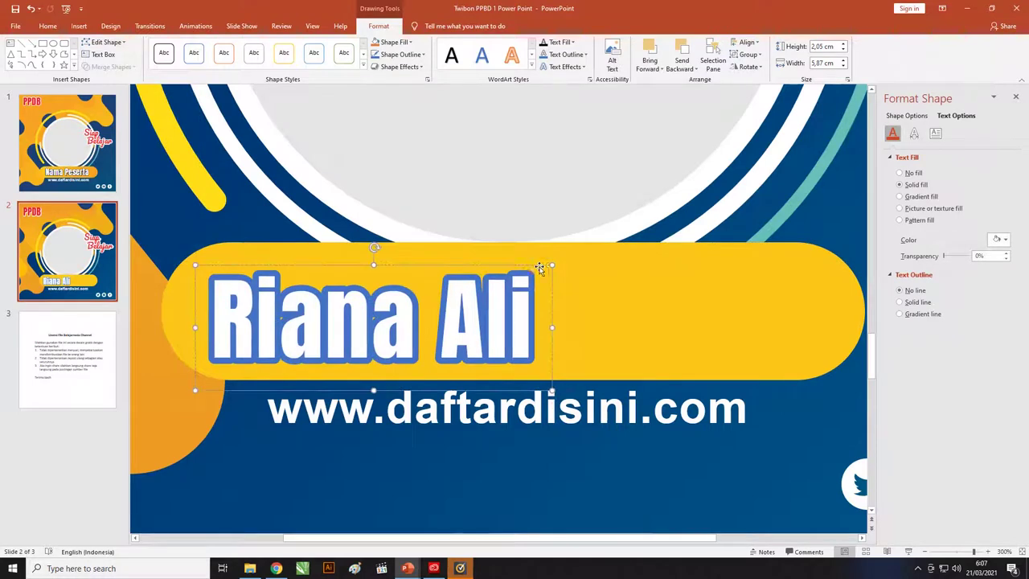
Zoom out and select the central circle shape.
{"action": "scroll", "coordinate": [308, 278], "scroll_direction": "down", "scroll_amount": 3}
{"action": "scroll", "coordinate": [338, 306], "scroll_direction": "down", "scroll_amount": 5}
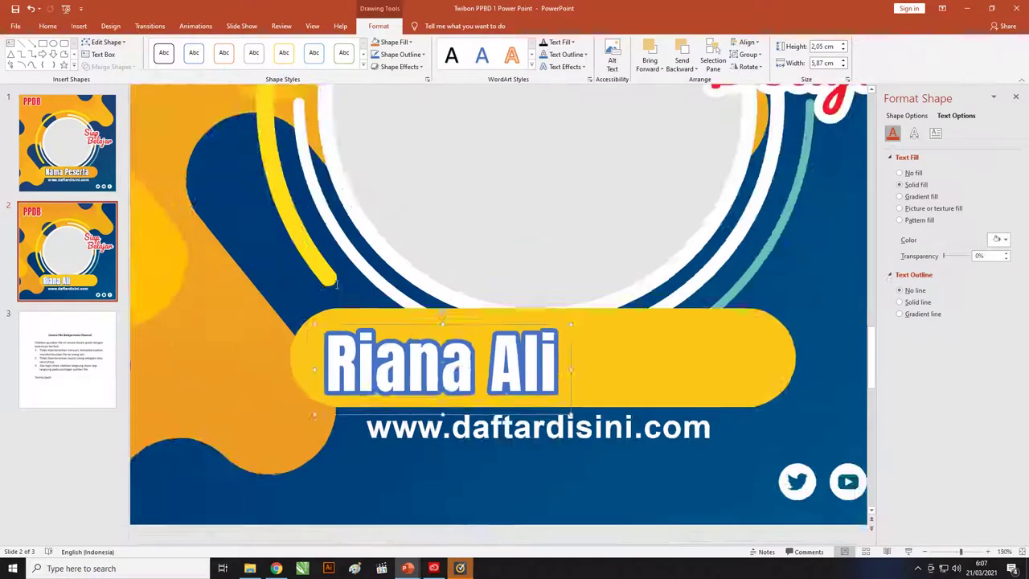
{"action": "scroll", "coordinate": [343, 278], "scroll_direction": "down", "scroll_amount": 5}
{"action": "left_click", "coordinate": [647, 249]}
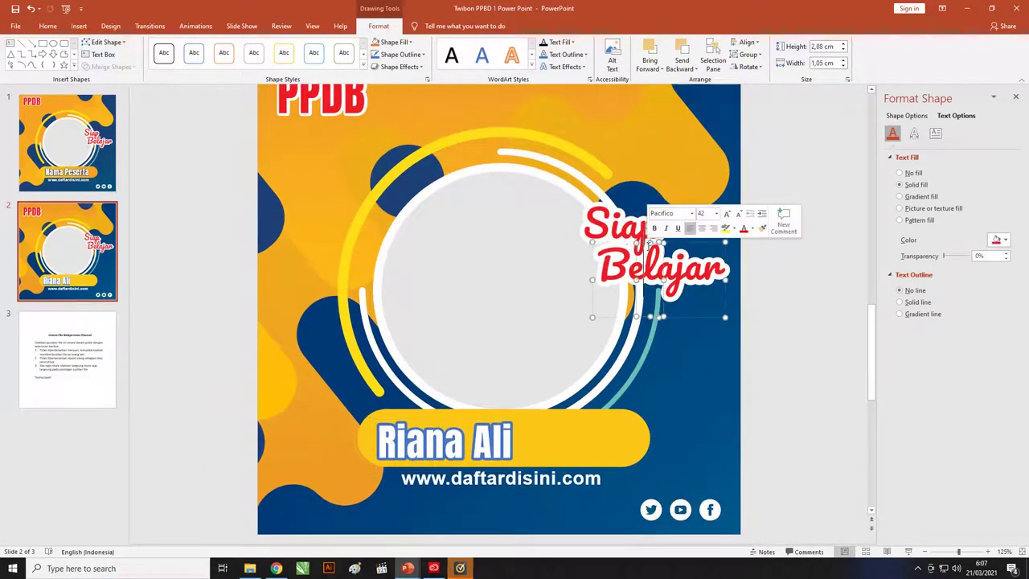
{"action": "scroll", "coordinate": [667, 251], "scroll_direction": "up", "scroll_amount": 5, "text": "ctrl"}
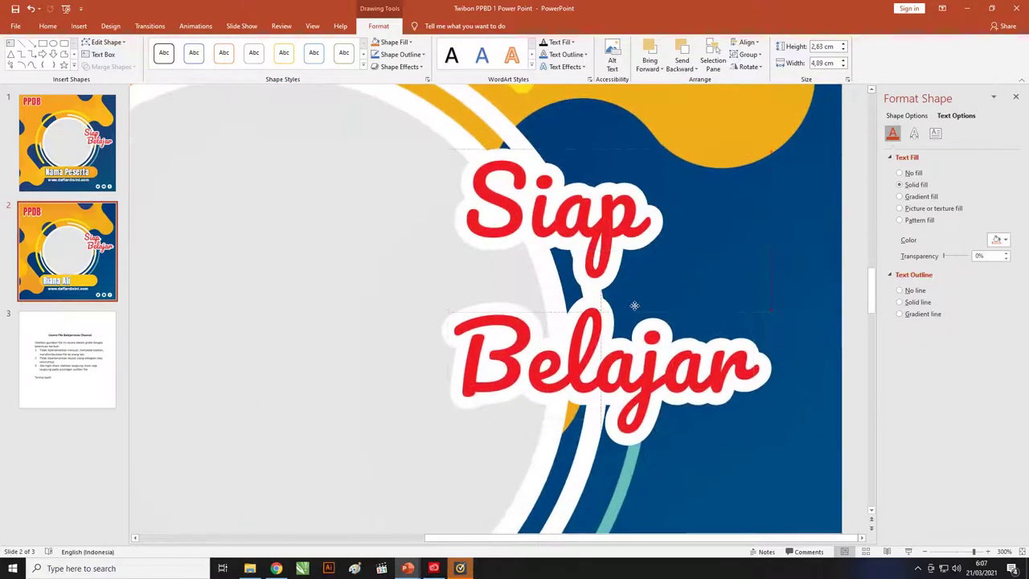
{"action": "left_click", "coordinate": [654, 294]}
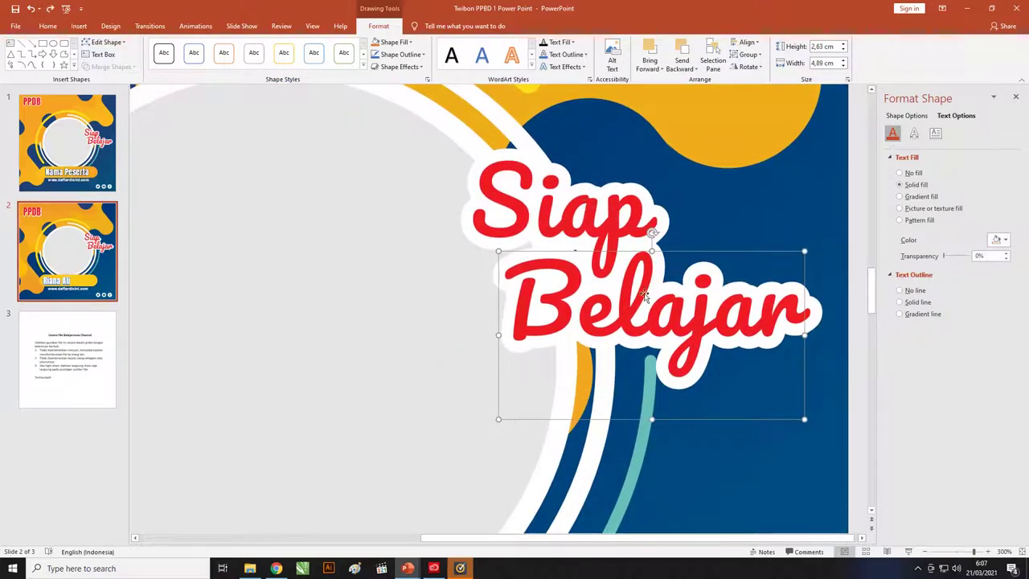
{"action": "scroll", "coordinate": [664, 281], "scroll_direction": "down", "scroll_amount": 5, "text": "ctrl"}
{"action": "left_click", "coordinate": [509, 229]}
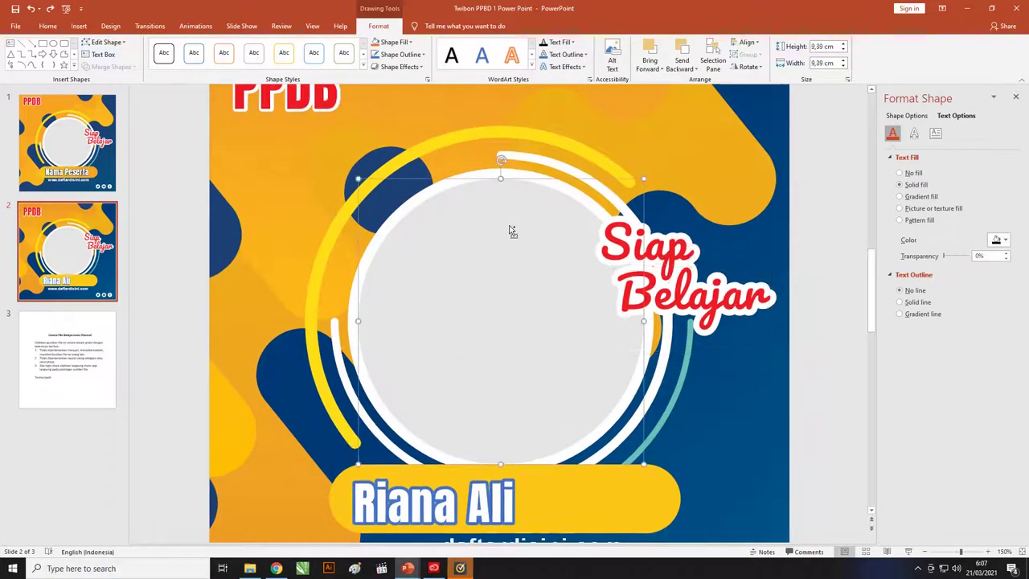
{"action": "scroll", "coordinate": [510, 231], "scroll_direction": "down", "scroll_amount": 2, "text": "ctrl"}
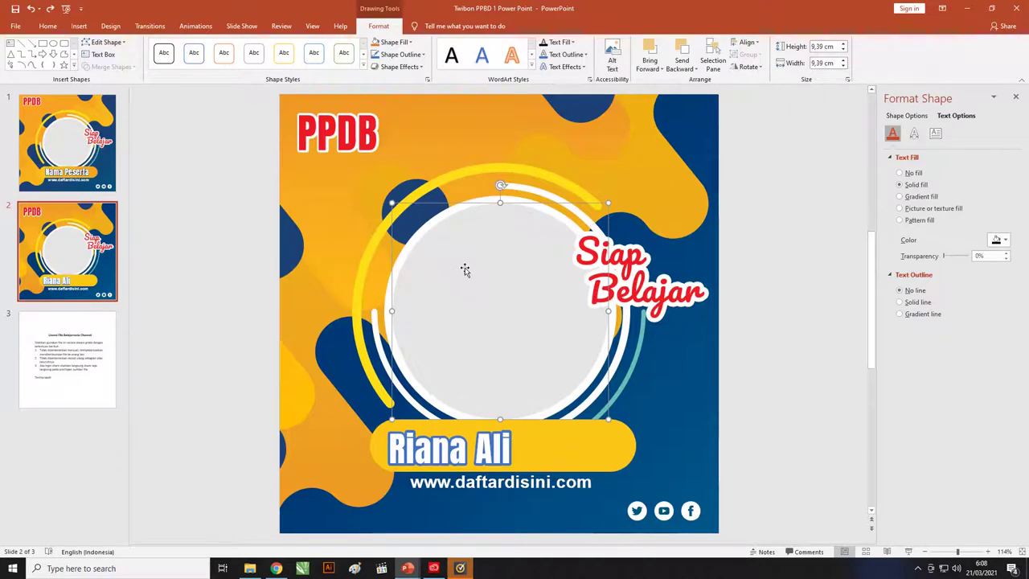
Fill the central circle with the jeswin-thomas photo of two students from a file.
{"action": "left_click", "coordinate": [407, 43]}
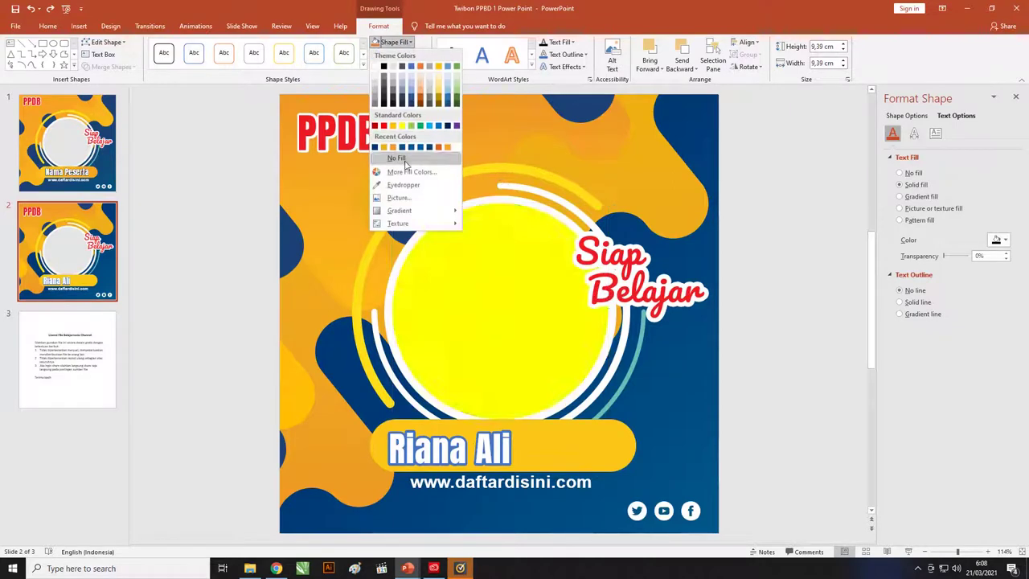
{"action": "left_click", "coordinate": [409, 201]}
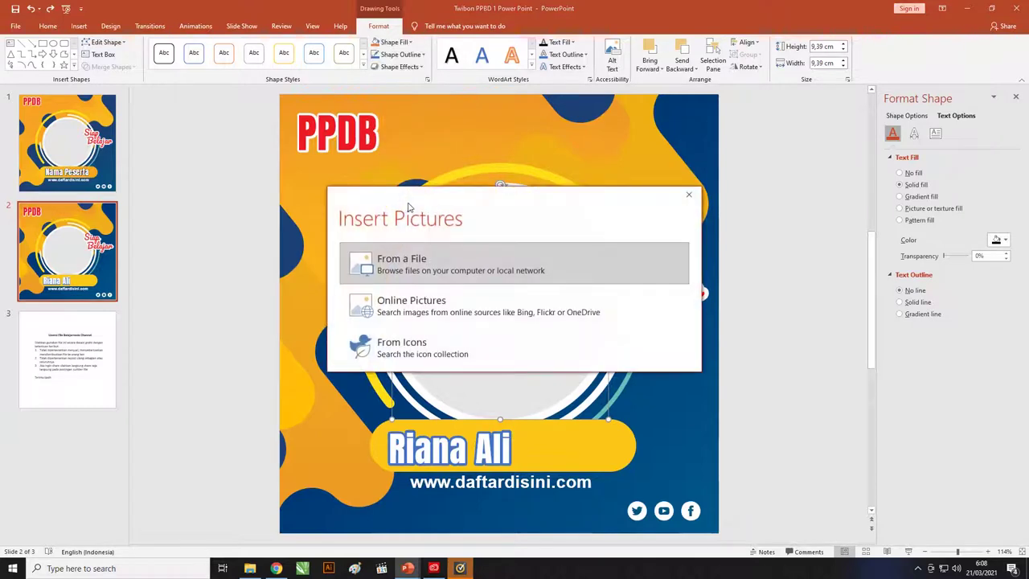
{"action": "left_click", "coordinate": [397, 263]}
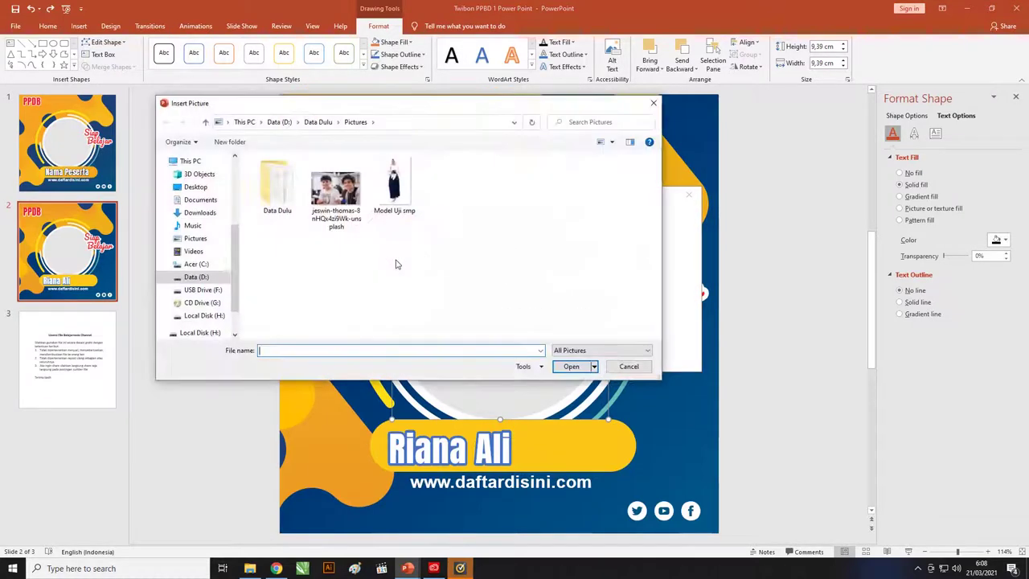
{"action": "left_click_drag", "start_coordinate": [402, 115], "coordinate": [459, 127]}
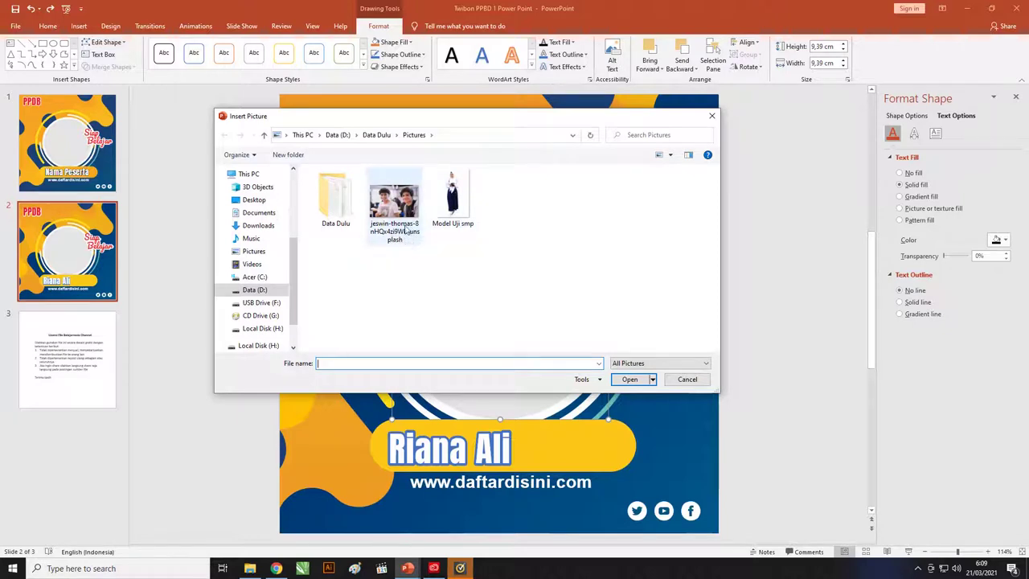
{"action": "left_click_drag", "start_coordinate": [423, 115], "coordinate": [443, 112]}
{"action": "left_click", "coordinate": [413, 201]}
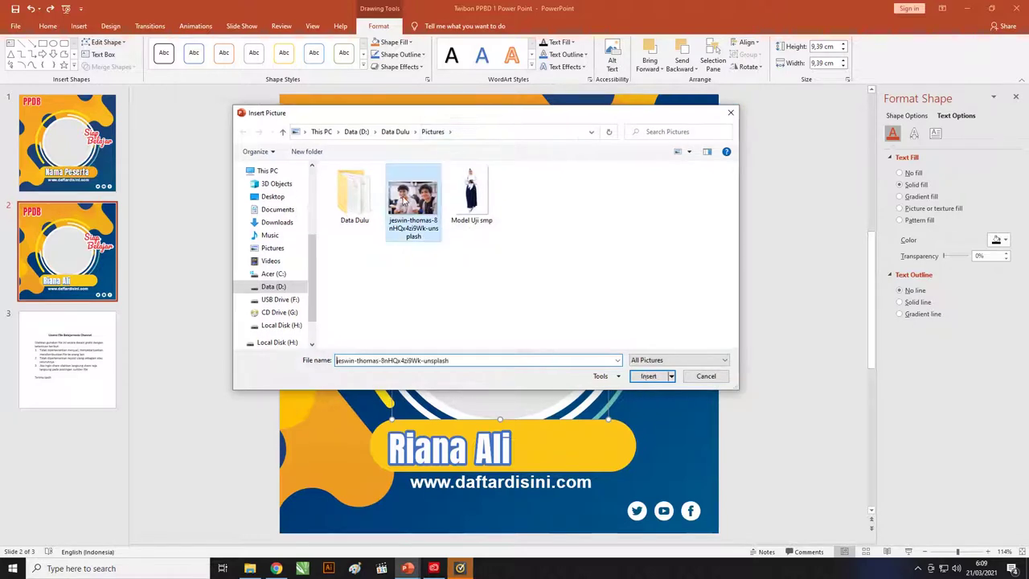
{"action": "left_click", "coordinate": [647, 377]}
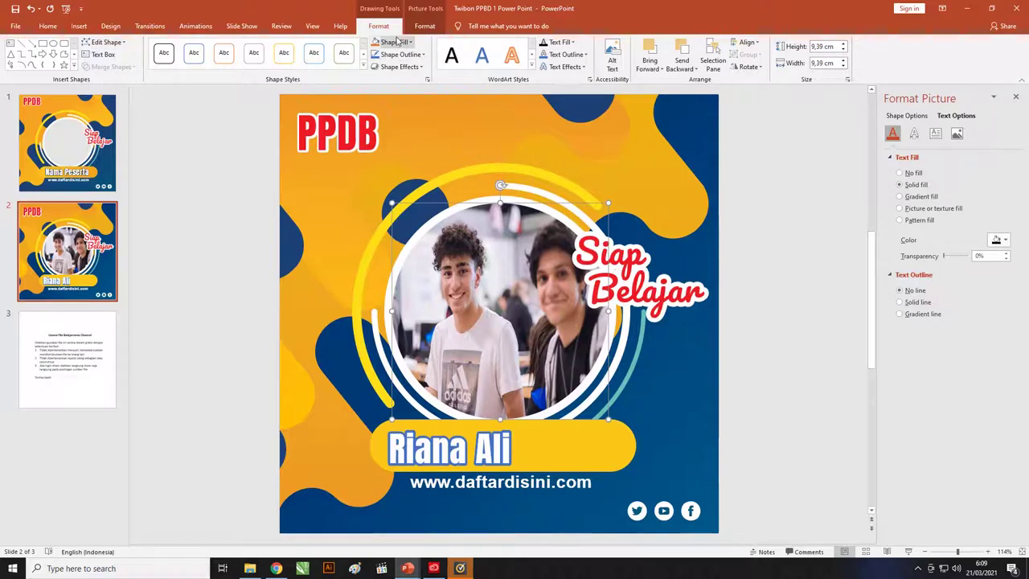
Crop, enlarge and shift the circle photo so one student's face fills it.
{"action": "left_click", "coordinate": [418, 28]}
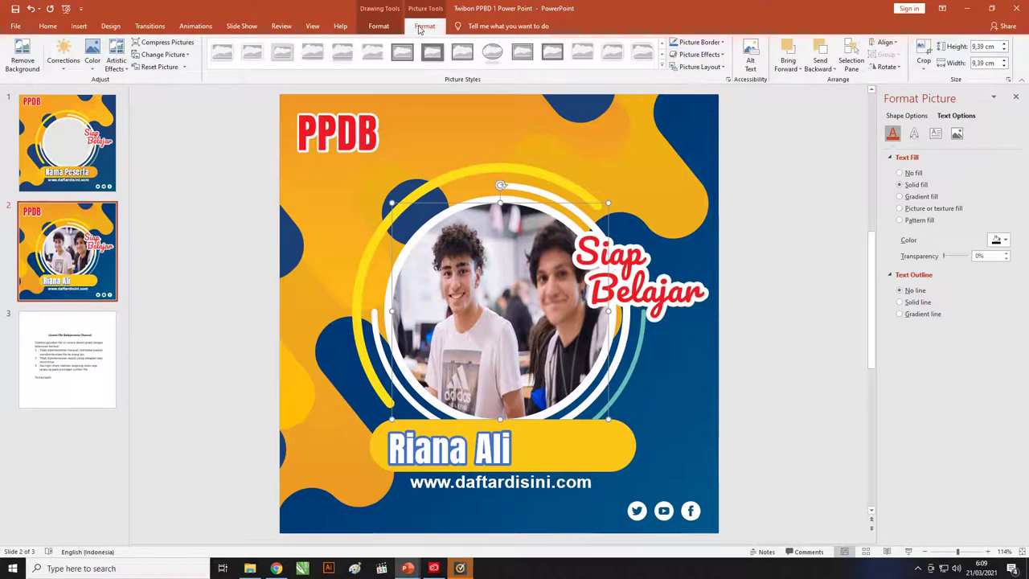
{"action": "left_click", "coordinate": [924, 53]}
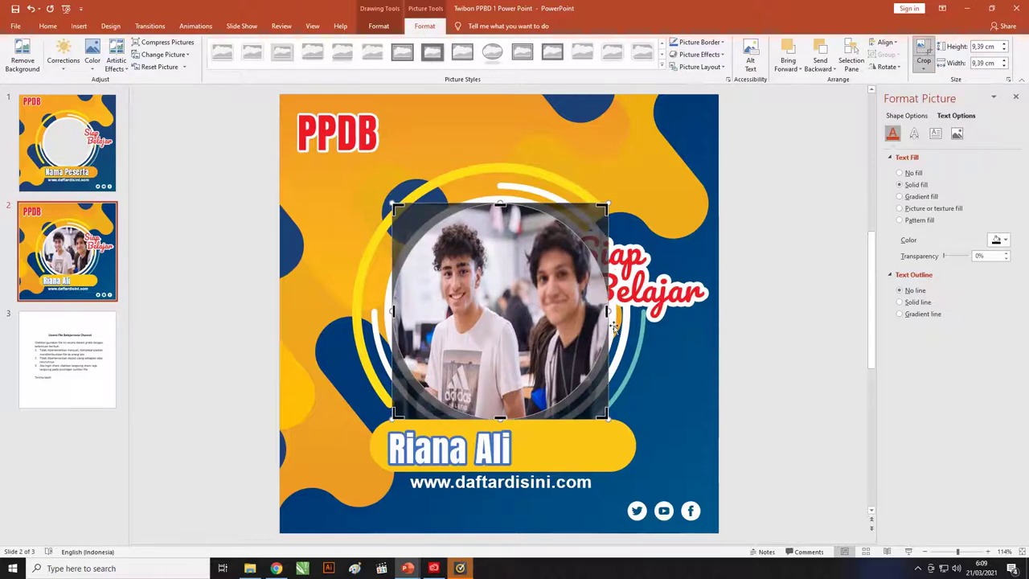
{"action": "mouse_move", "coordinate": [610, 311]}
{"action": "left_mouse_down"}
{"action": "mouse_move", "coordinate": [621, 434]}
{"action": "mouse_move", "coordinate": [625, 315]}
{"action": "mouse_move", "coordinate": [675, 304]}
{"action": "left_mouse_up"}
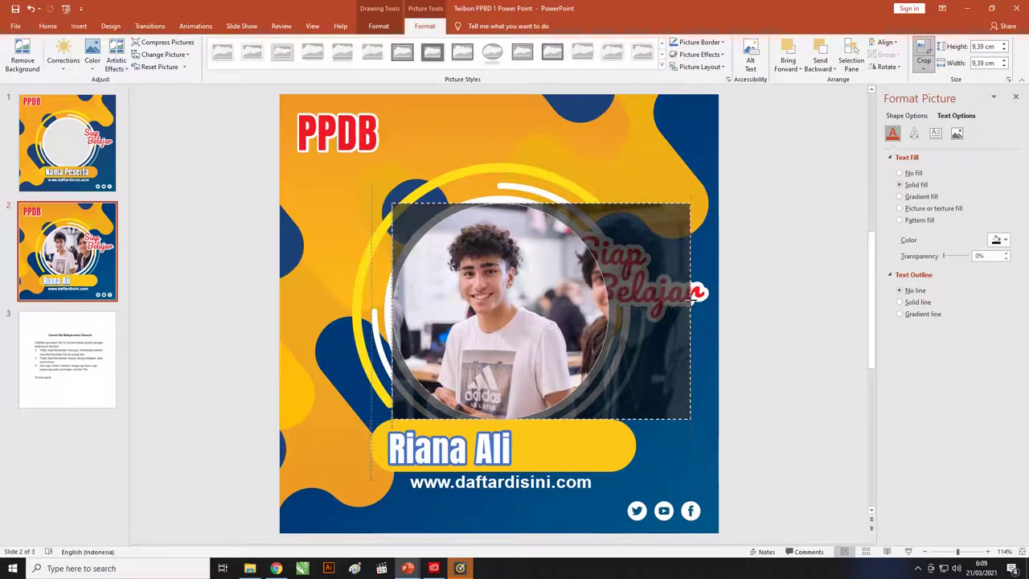
{"action": "left_click_drag", "start_coordinate": [675, 299], "coordinate": [688, 298]}
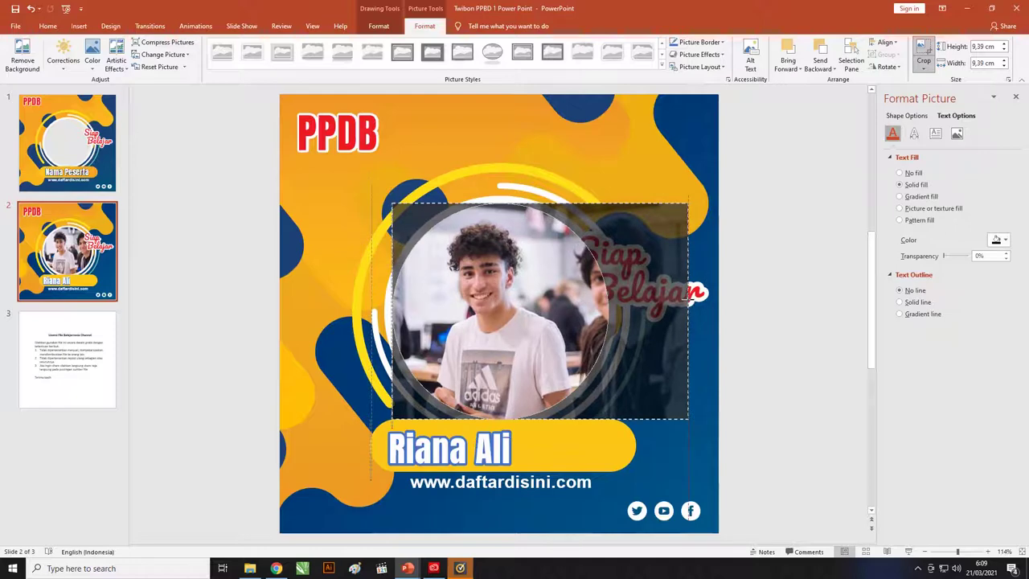
{"action": "left_click_drag", "start_coordinate": [687, 418], "coordinate": [756, 527]}
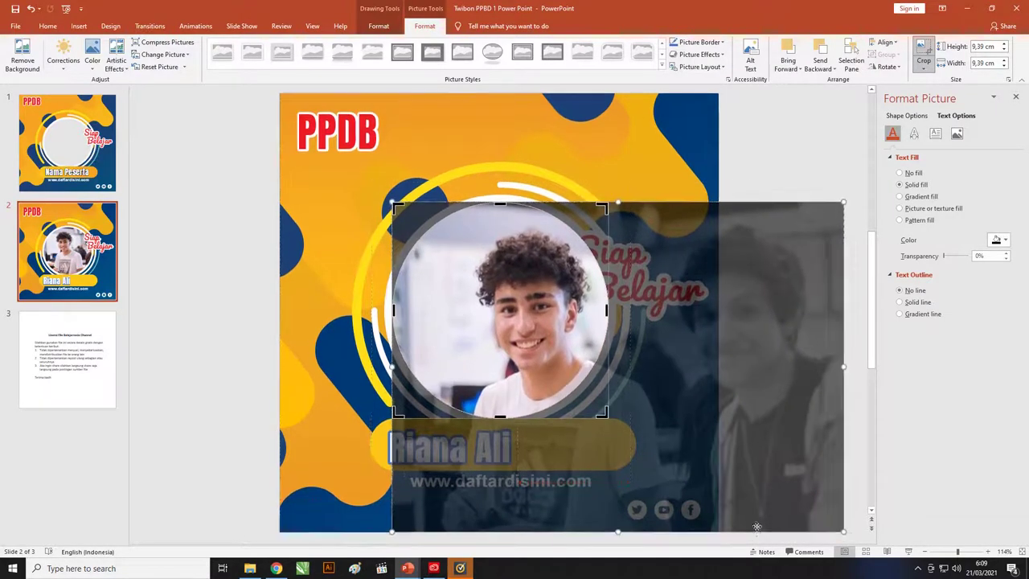
{"action": "mouse_move", "coordinate": [538, 330]}
{"action": "left_mouse_down"}
{"action": "mouse_move", "coordinate": [504, 324]}
{"action": "mouse_move", "coordinate": [502, 309]}
{"action": "left_mouse_up"}
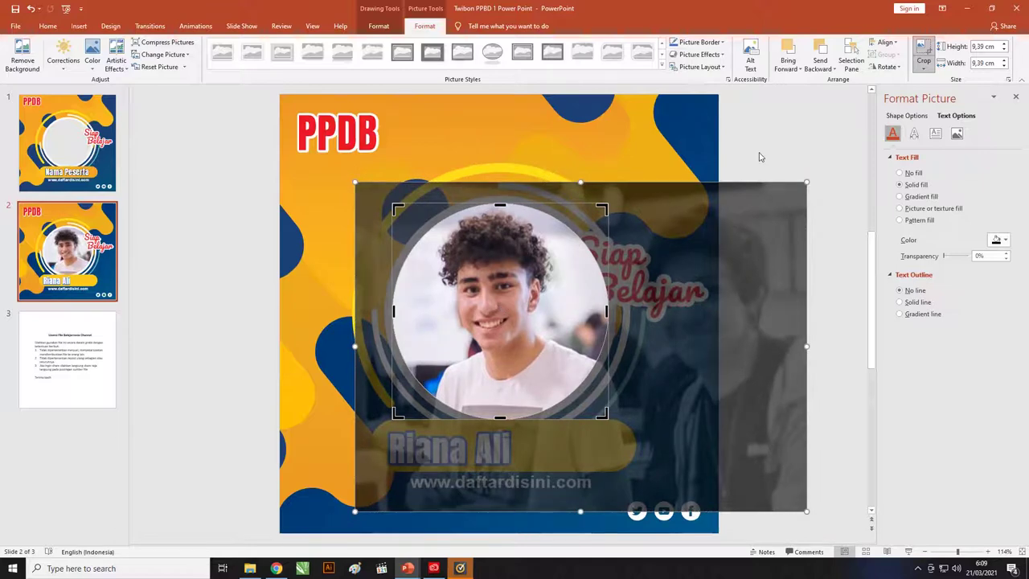
{"action": "left_click", "coordinate": [760, 157]}
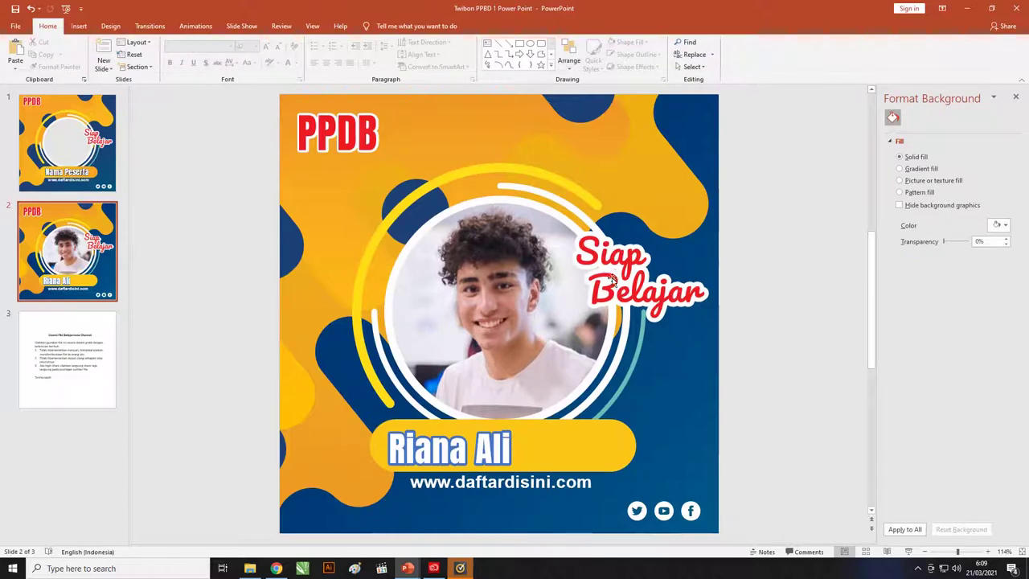
Check slide 2's name label, circle photo, Siap Belajar text and social icons.
{"action": "left_click", "coordinate": [495, 432]}
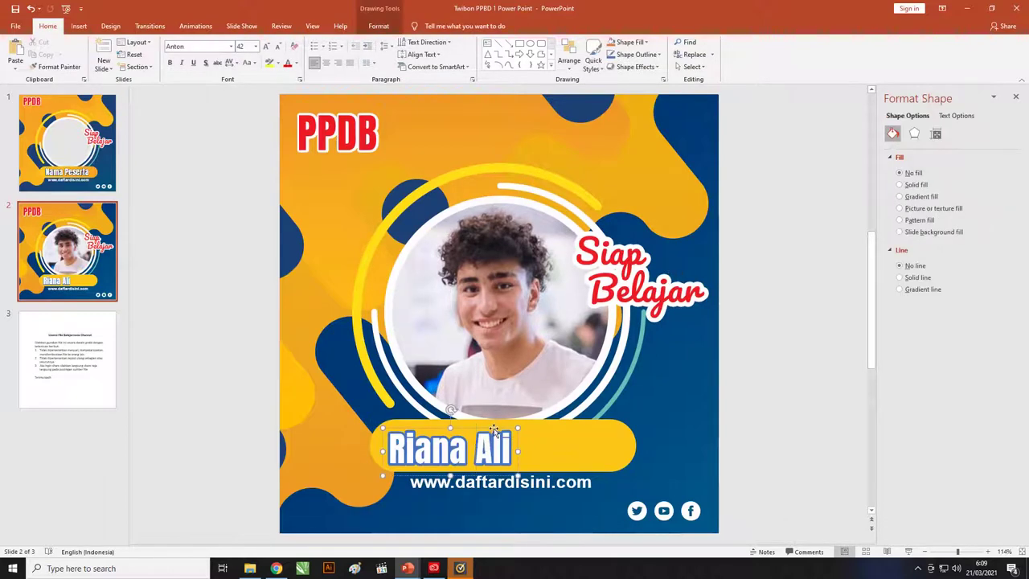
{"action": "left_click", "coordinate": [513, 303]}
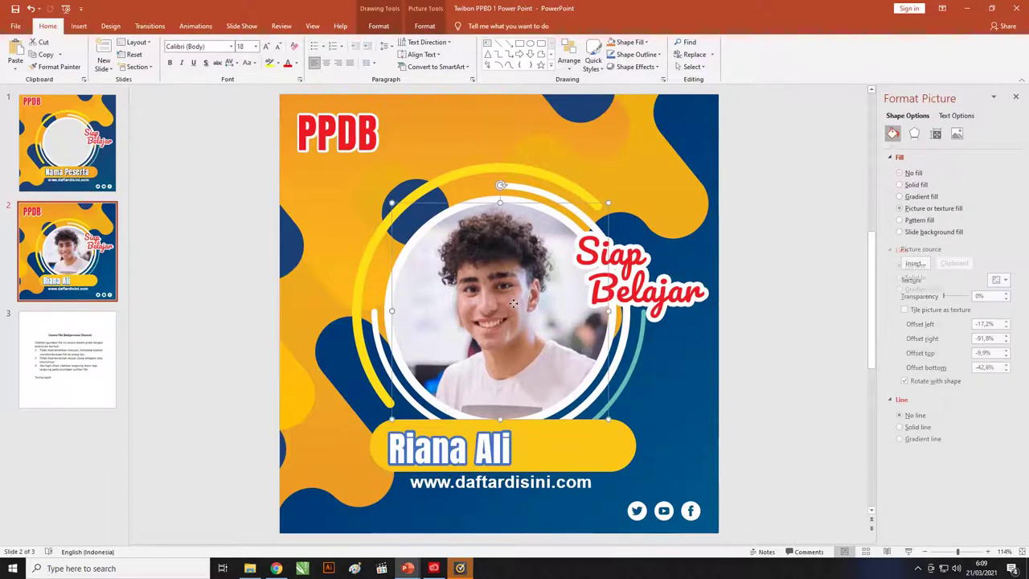
{"action": "left_click", "coordinate": [480, 448]}
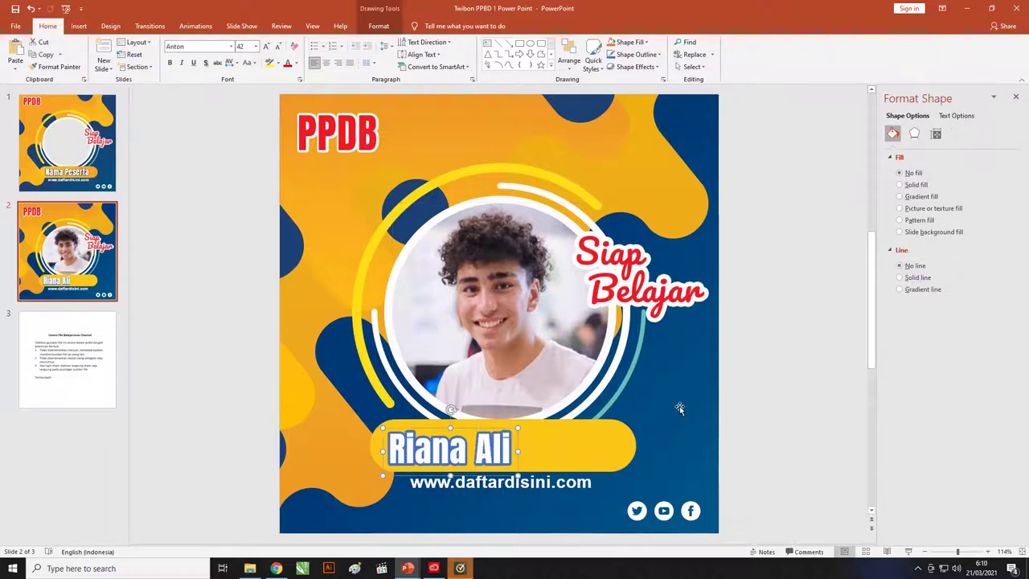
{"action": "left_click", "coordinate": [616, 259]}
{"action": "left_click", "coordinate": [616, 259]}
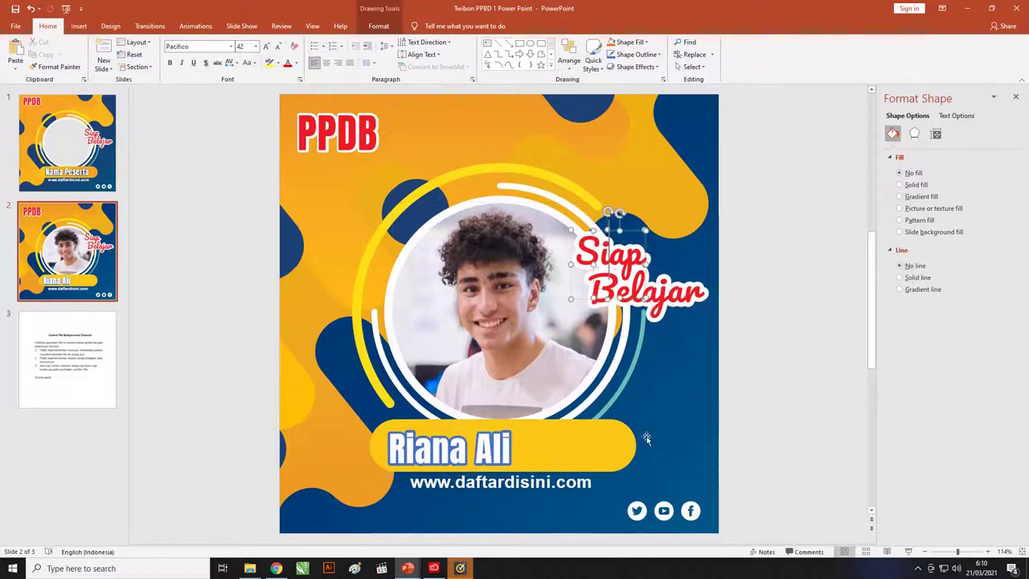
{"action": "left_click", "coordinate": [690, 510]}
{"action": "left_click", "coordinate": [663, 508]}
{"action": "left_click", "coordinate": [636, 507]}
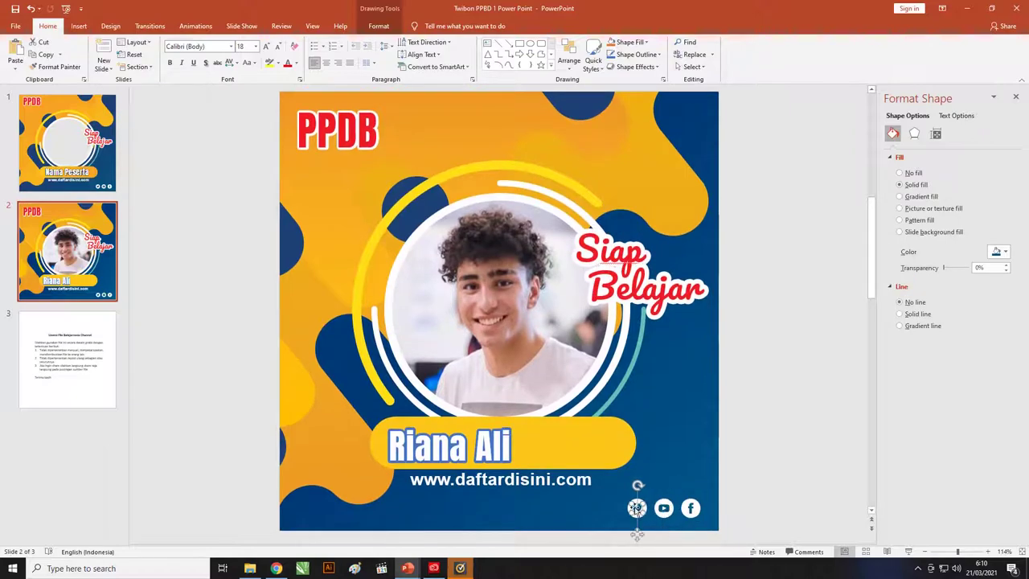
{"action": "left_click", "coordinate": [747, 394]}
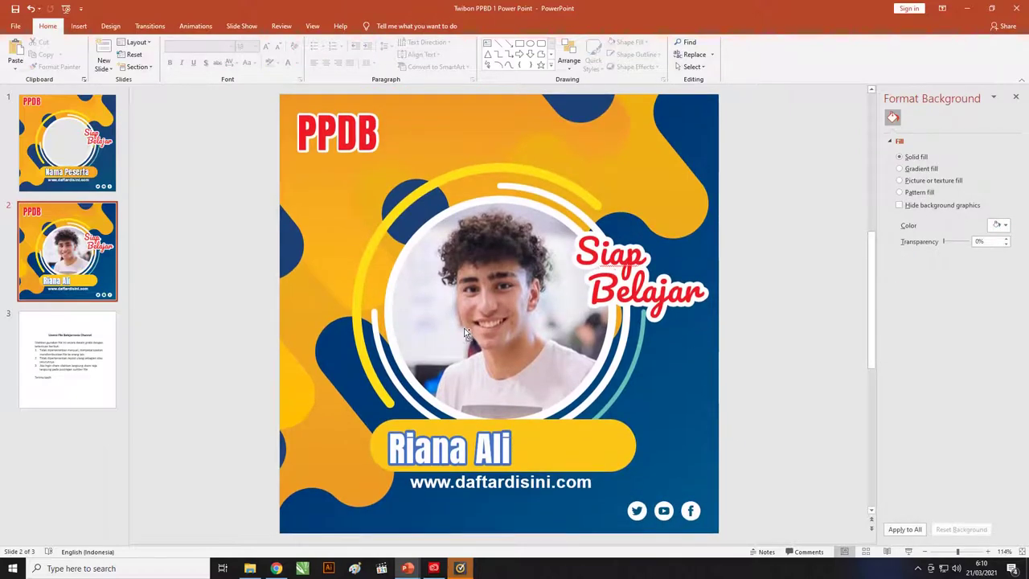
Zoom in and out to inspect the photo, then go to slide 1.
{"action": "scroll", "coordinate": [465, 332], "scroll_direction": "up", "scroll_amount": 10, "text": "ctrl"}
{"action": "scroll", "coordinate": [466, 325], "scroll_direction": "down", "scroll_amount": 5, "text": "ctrl"}
{"action": "scroll", "coordinate": [248, 197], "scroll_direction": "up", "scroll_amount": 1, "text": "ctrl"}
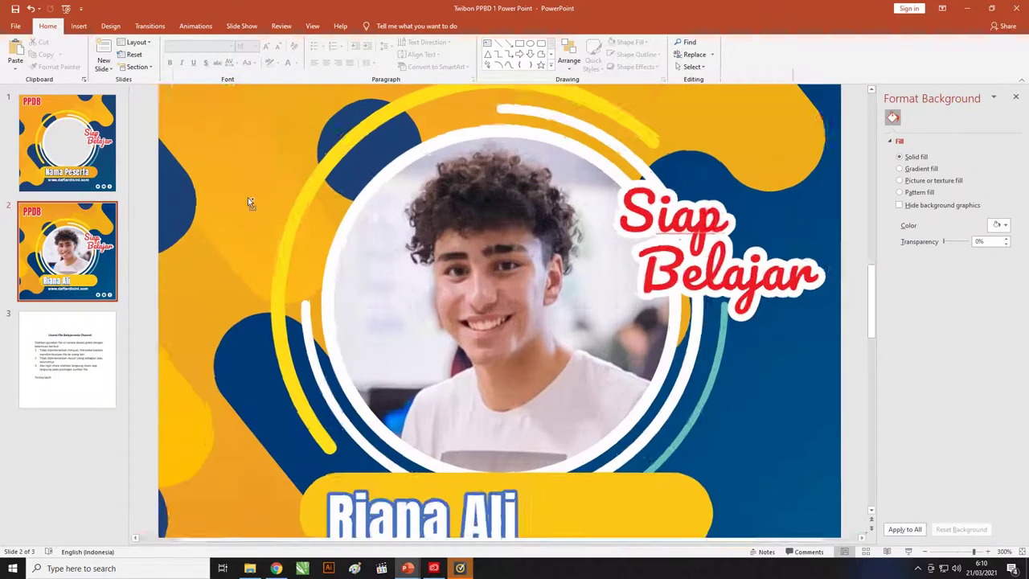
{"action": "scroll", "coordinate": [250, 209], "scroll_direction": "down", "scroll_amount": 2, "text": "ctrl"}
{"action": "scroll", "coordinate": [349, 211], "scroll_direction": "up", "scroll_amount": 3, "text": "ctrl"}
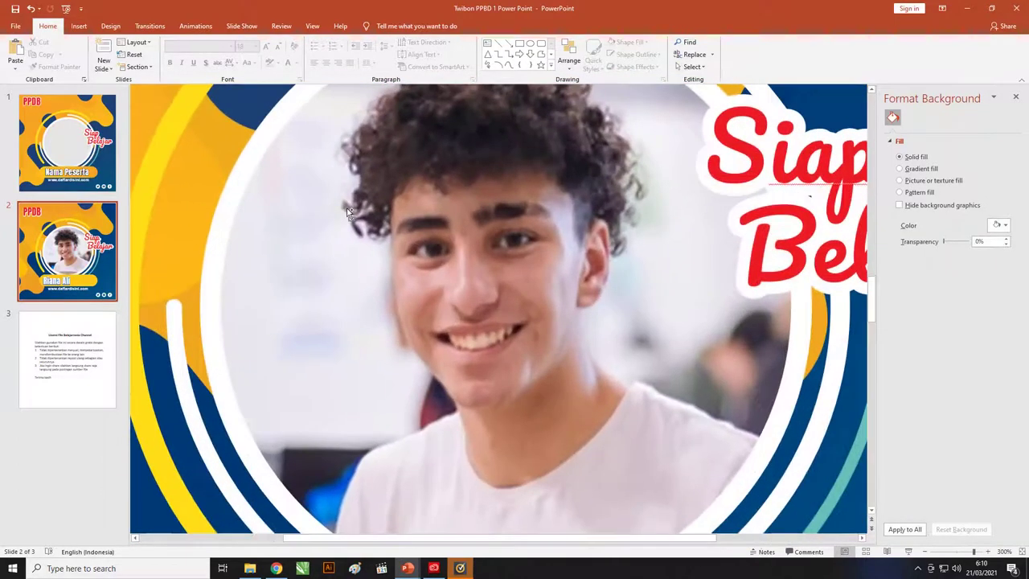
{"action": "scroll", "coordinate": [349, 211], "scroll_direction": "down", "scroll_amount": 2, "text": "ctrl"}
{"action": "scroll", "coordinate": [349, 211], "scroll_direction": "down", "scroll_amount": 1, "text": "ctrl"}
{"action": "left_click", "coordinate": [94, 185]}
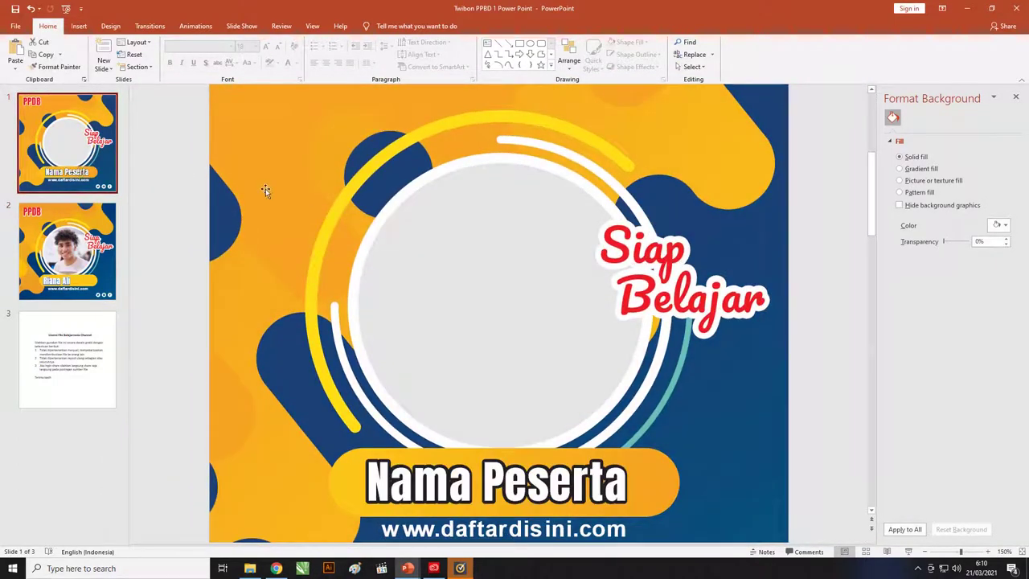
Cycle through Twibon PPBD 4, Twibon PPBD 1 and Twibon Power Point 1, ending on Twibon PPBD 5.
{"action": "left_click", "coordinate": [298, 212]}
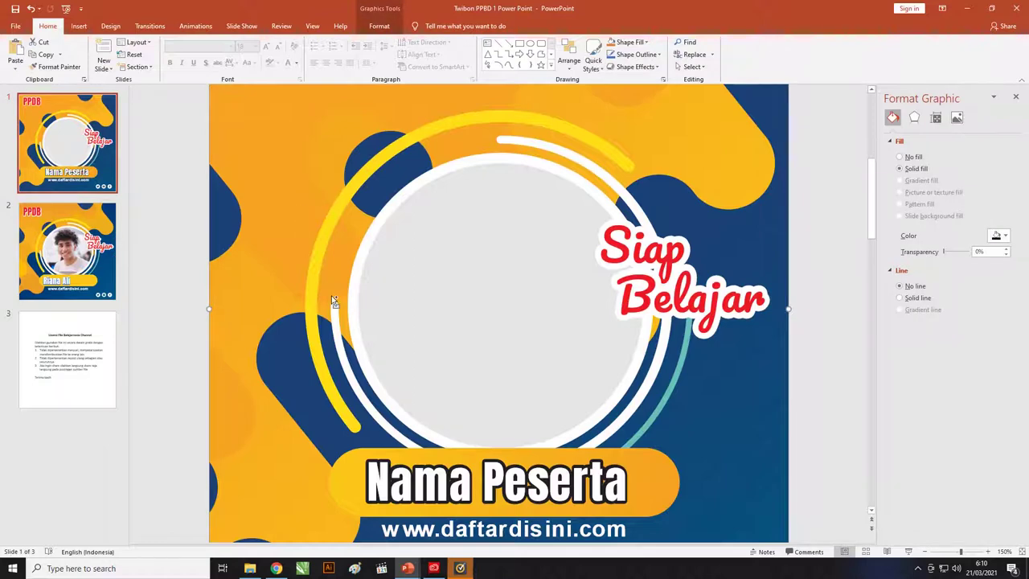
{"action": "mouse_move", "coordinate": [408, 568]}
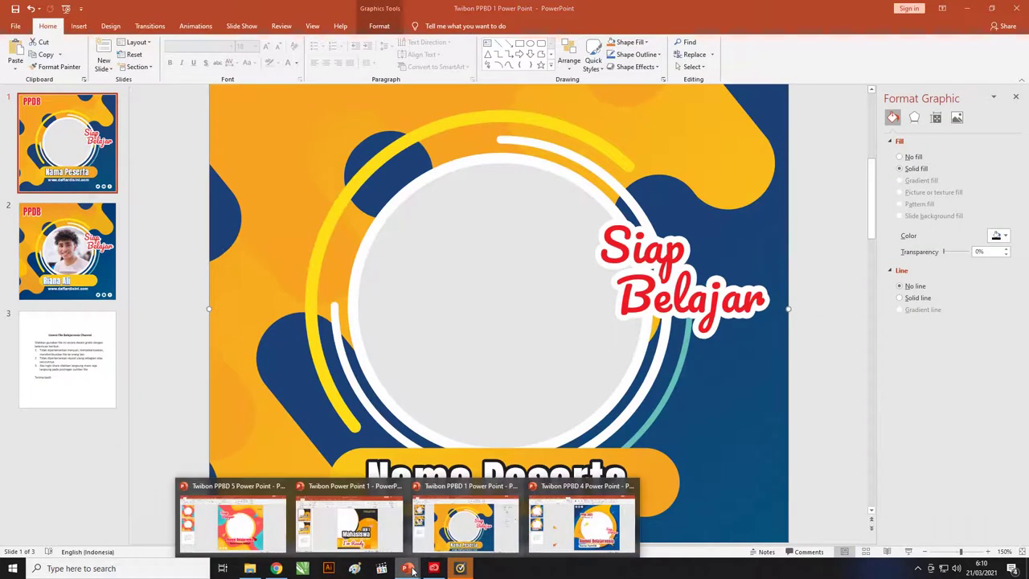
{"action": "left_click", "coordinate": [594, 518]}
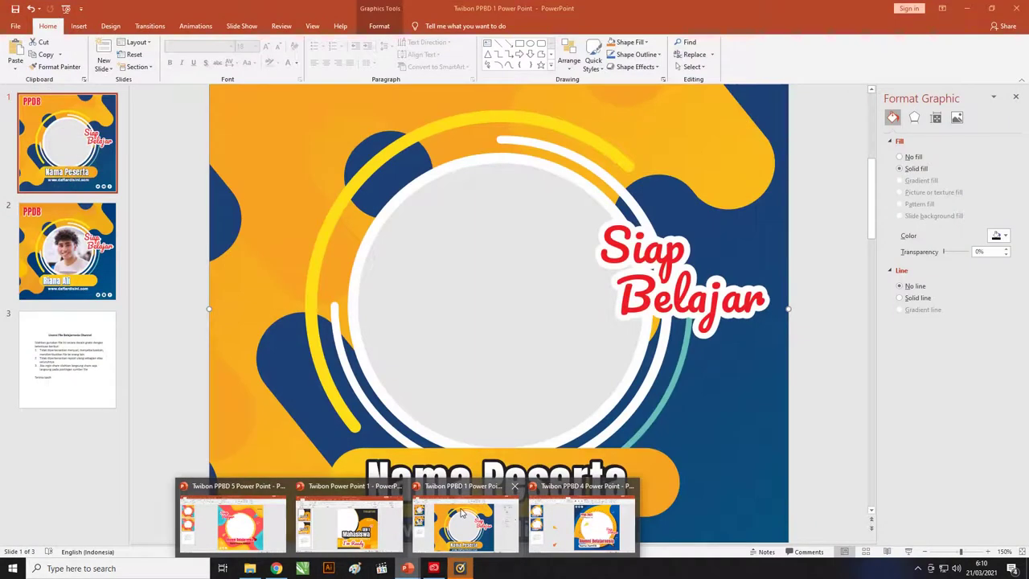
{"action": "left_click", "coordinate": [460, 512]}
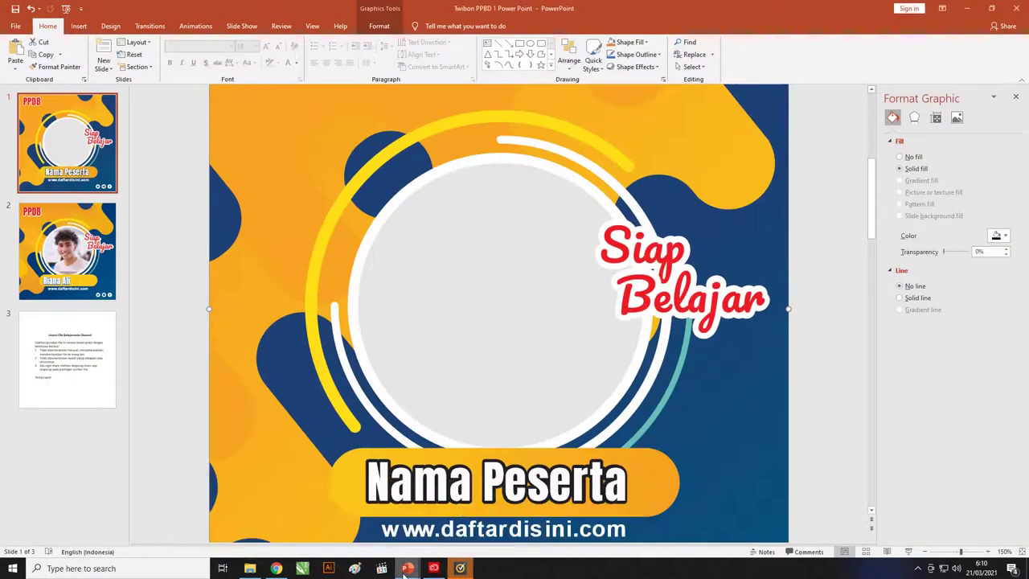
{"action": "left_click", "coordinate": [335, 518]}
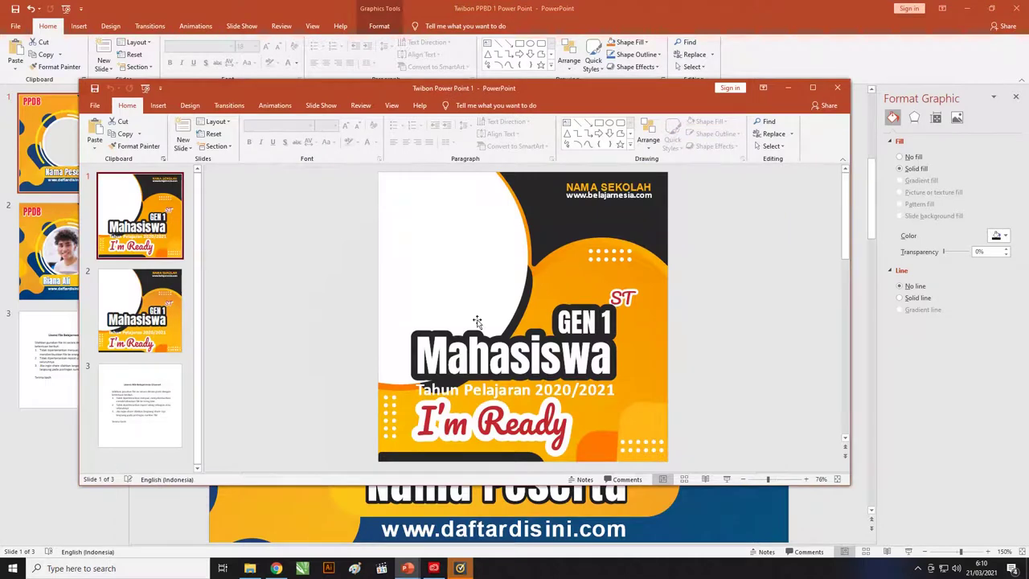
{"action": "mouse_move", "coordinate": [407, 569]}
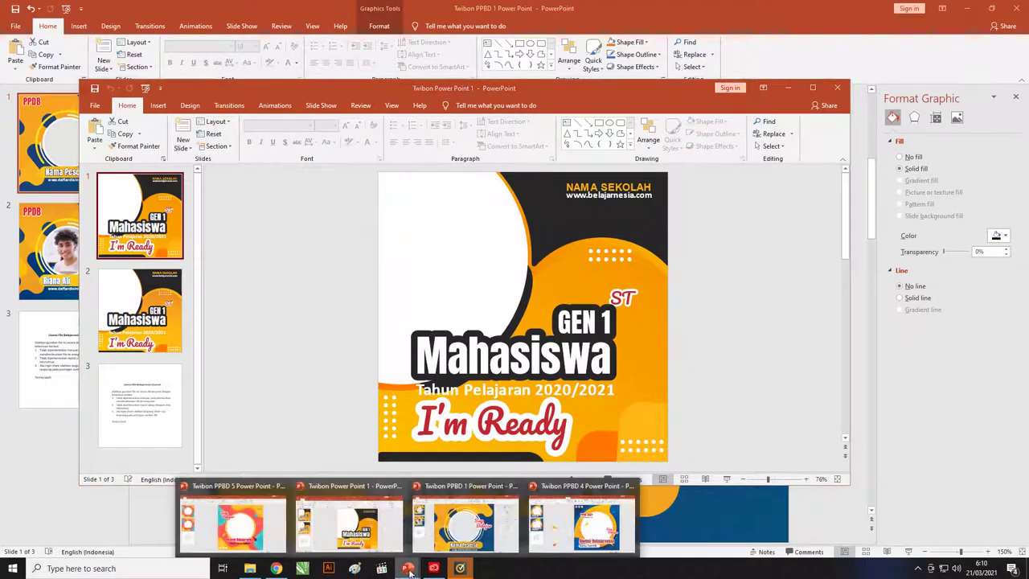
{"action": "left_click", "coordinate": [271, 511]}
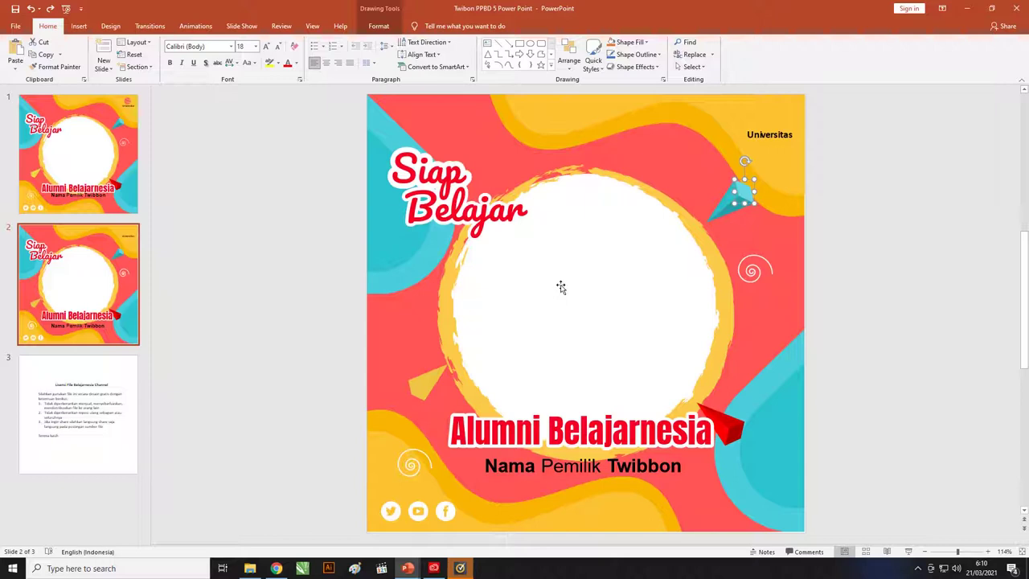
Review slides 1 and 2 of Twibon PPBD 5, then return to the Twibon PPBD 1 presentation.
{"action": "left_click", "coordinate": [105, 158]}
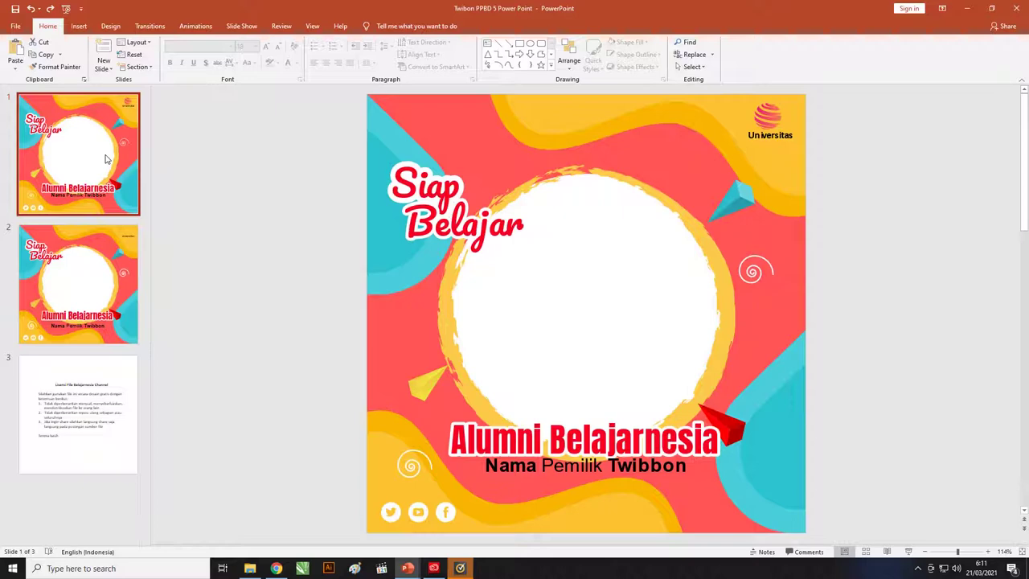
{"action": "left_click", "coordinate": [86, 235]}
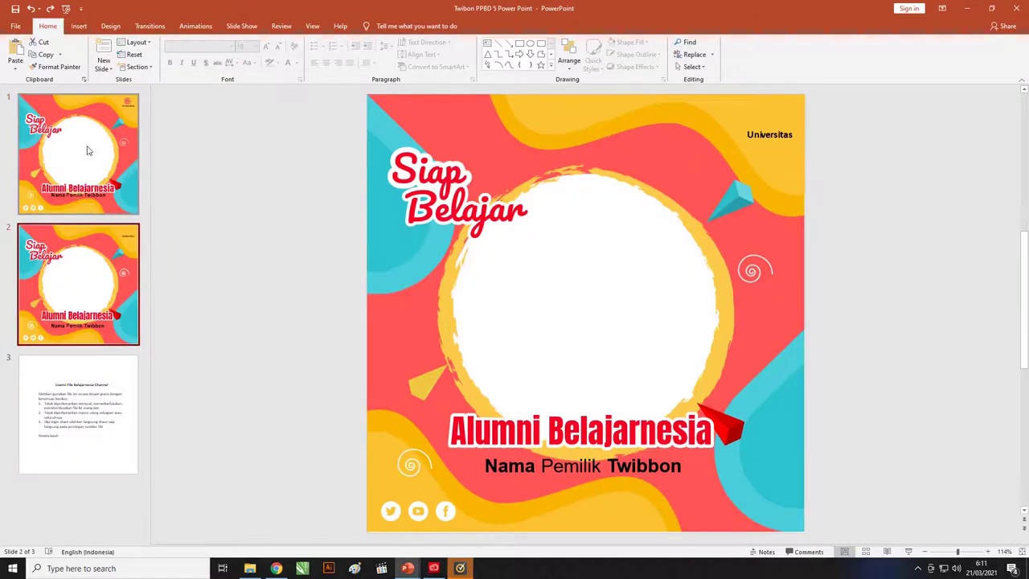
{"action": "left_click", "coordinate": [89, 178]}
{"action": "left_click", "coordinate": [93, 250]}
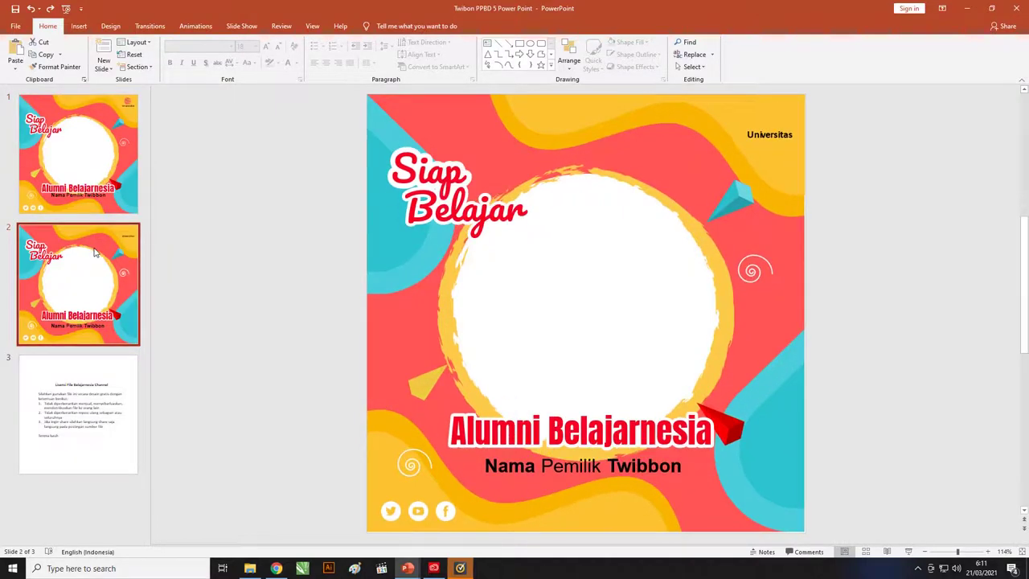
{"action": "left_click", "coordinate": [435, 383]}
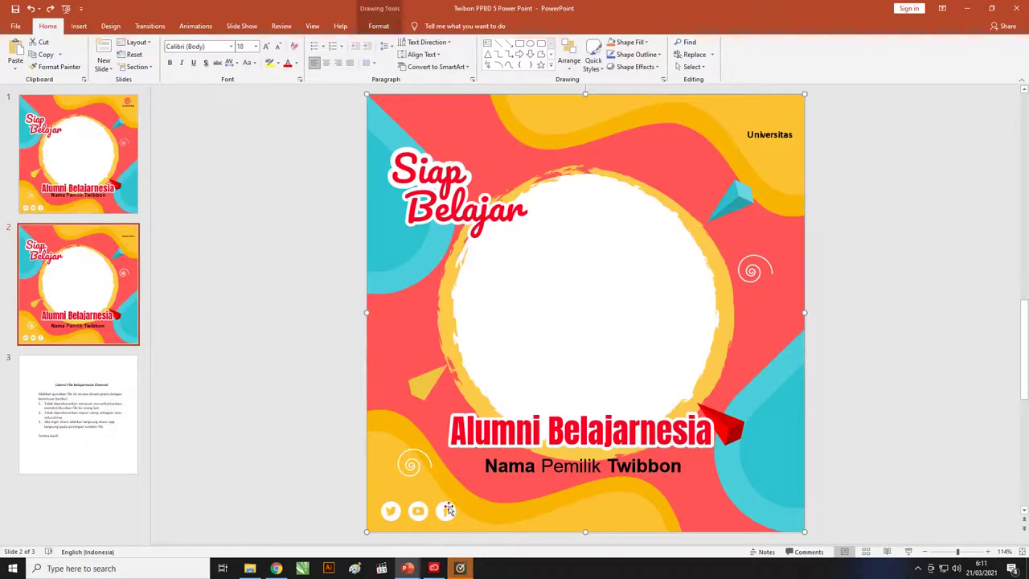
{"action": "mouse_move", "coordinate": [408, 568]}
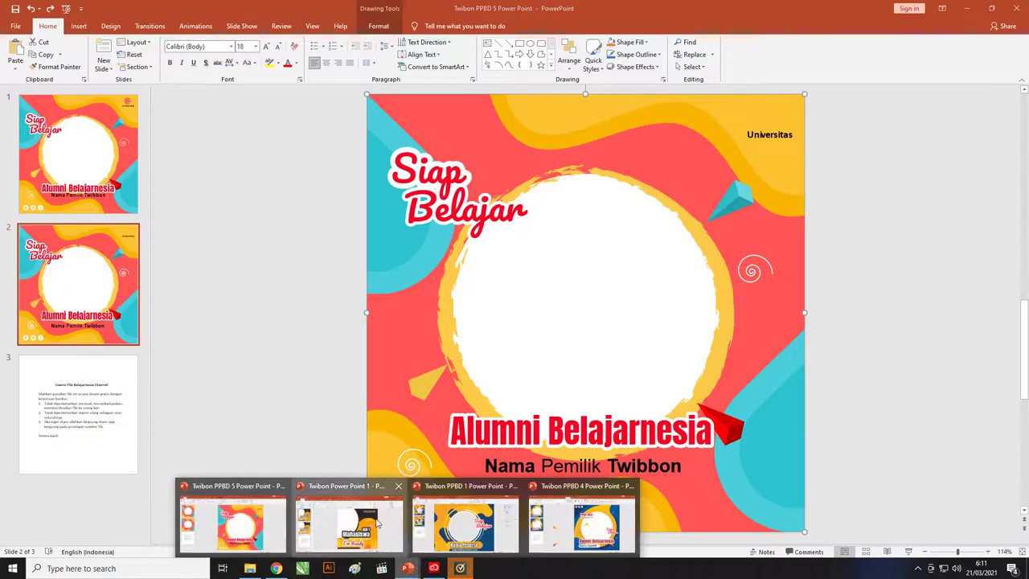
{"action": "left_click", "coordinate": [383, 535]}
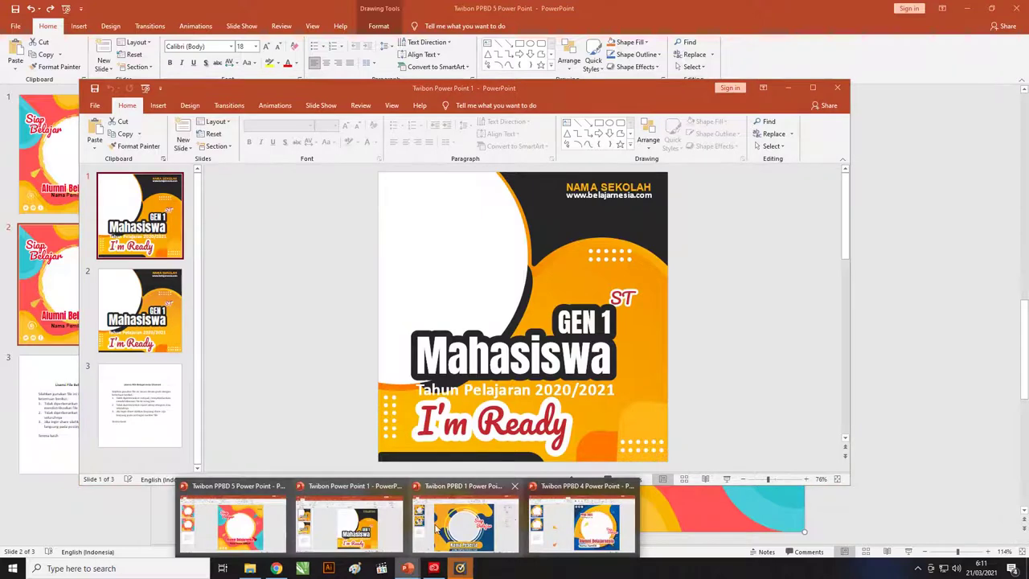
{"action": "left_click", "coordinate": [441, 532]}
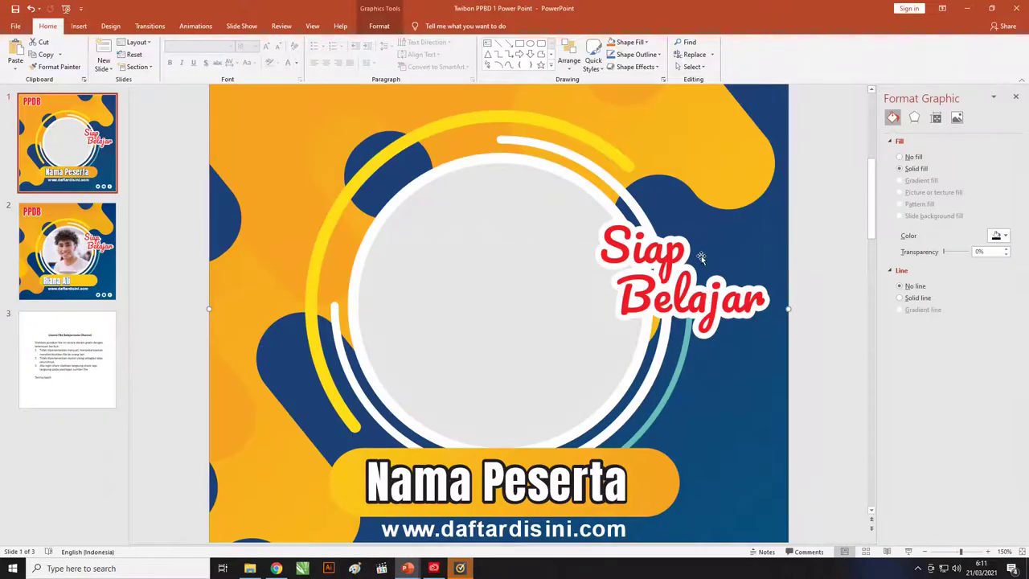